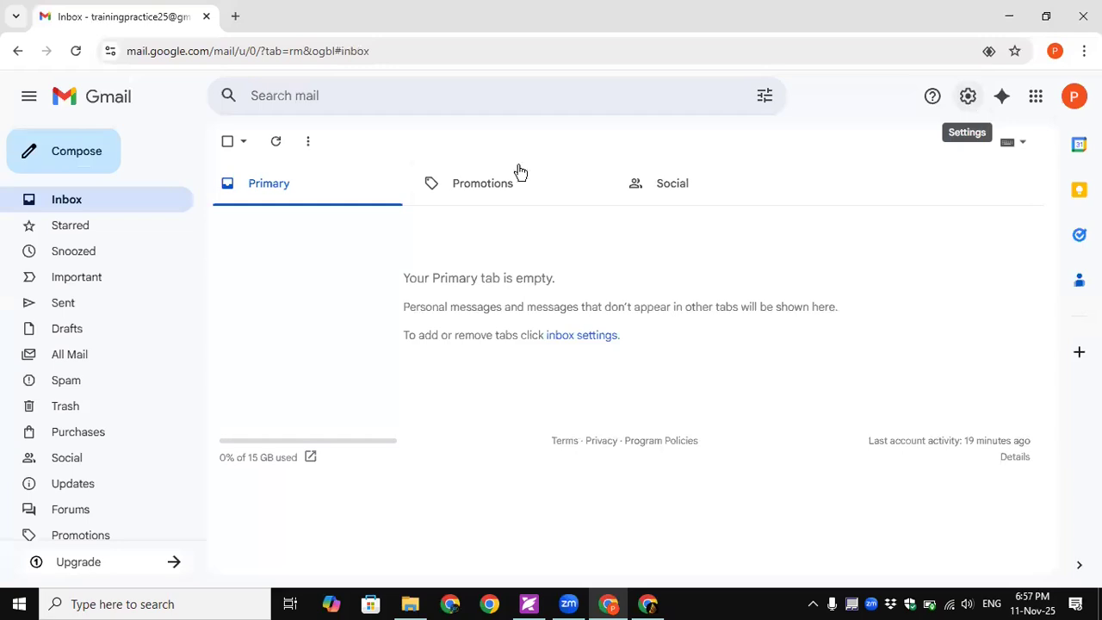
Step: Open a new message in full-screen view, review its additional options and signature choices, and discard the draft
left_click(79, 162)
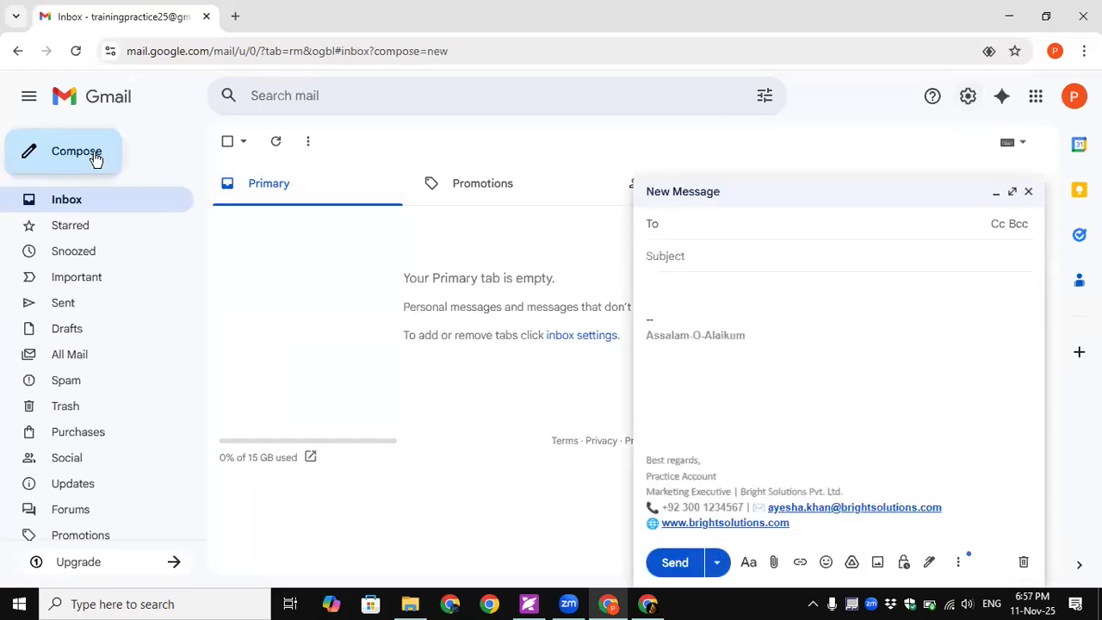
left_click(1012, 191)
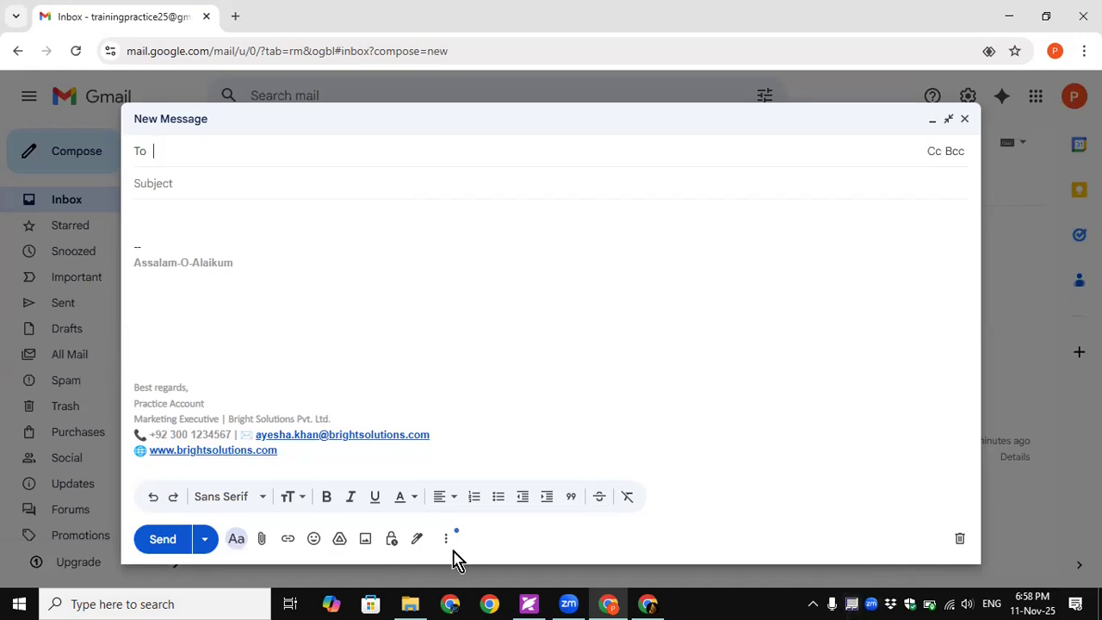
left_click(446, 540)
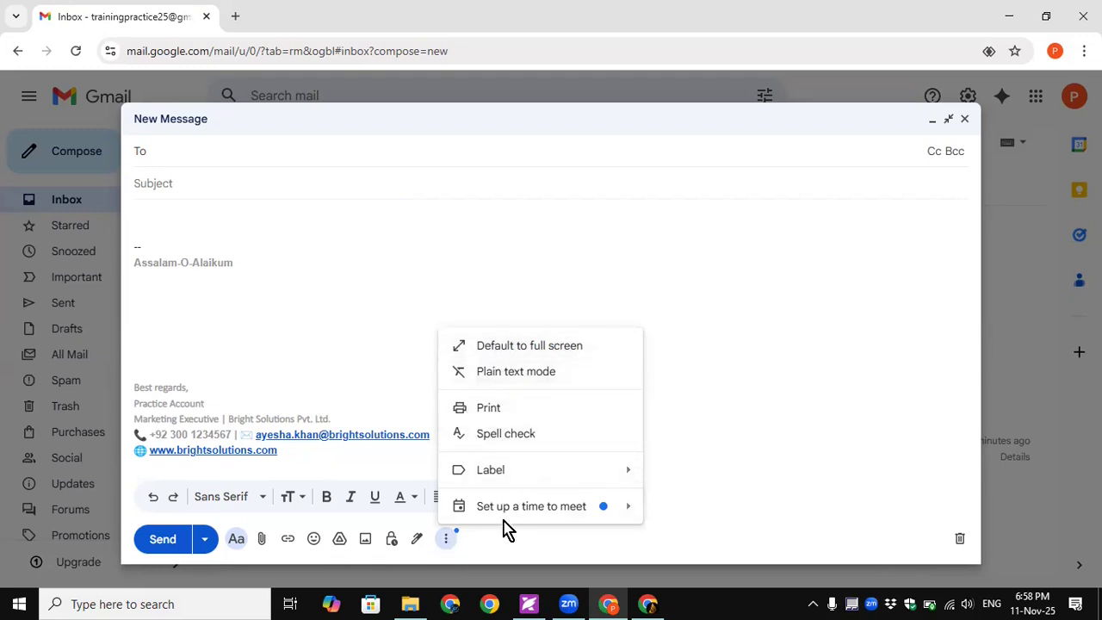
mouse_move(509, 479)
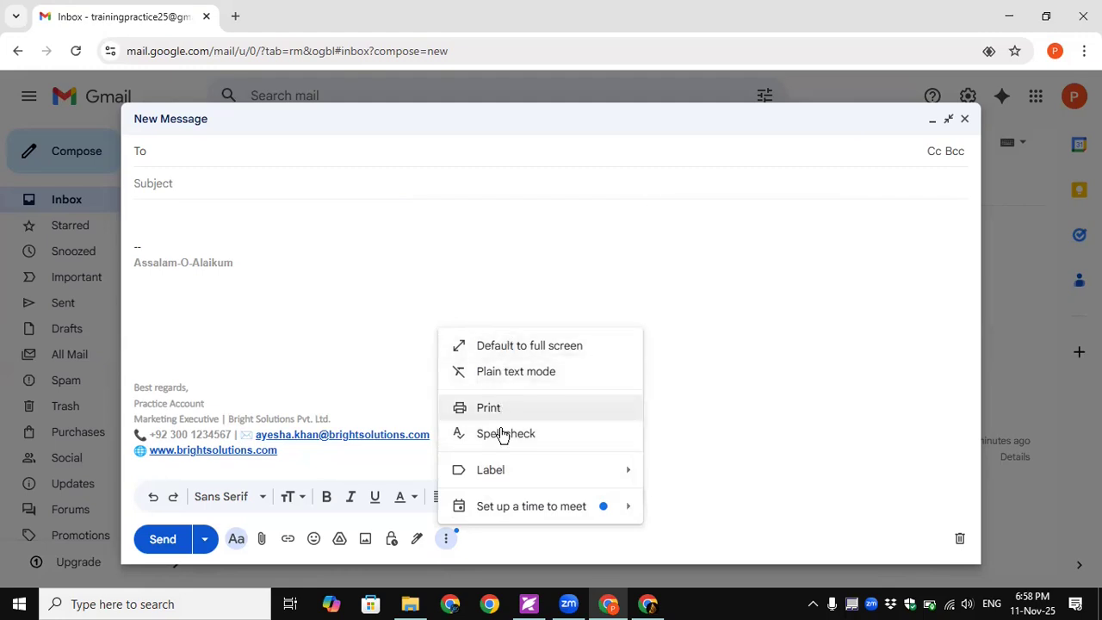
left_click(416, 540)
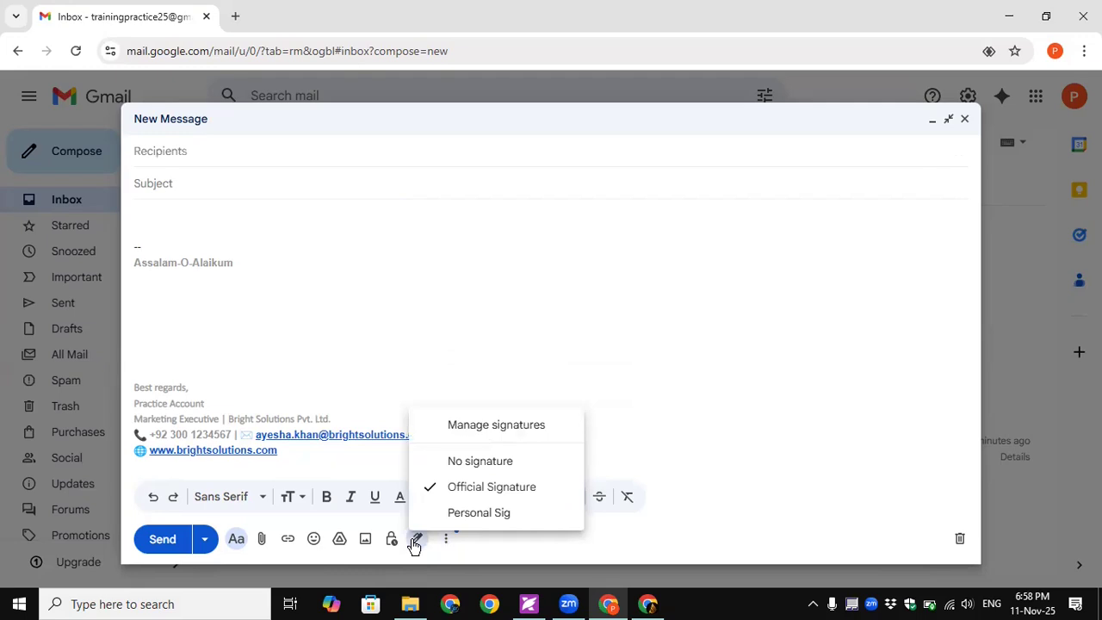
left_click(495, 549)
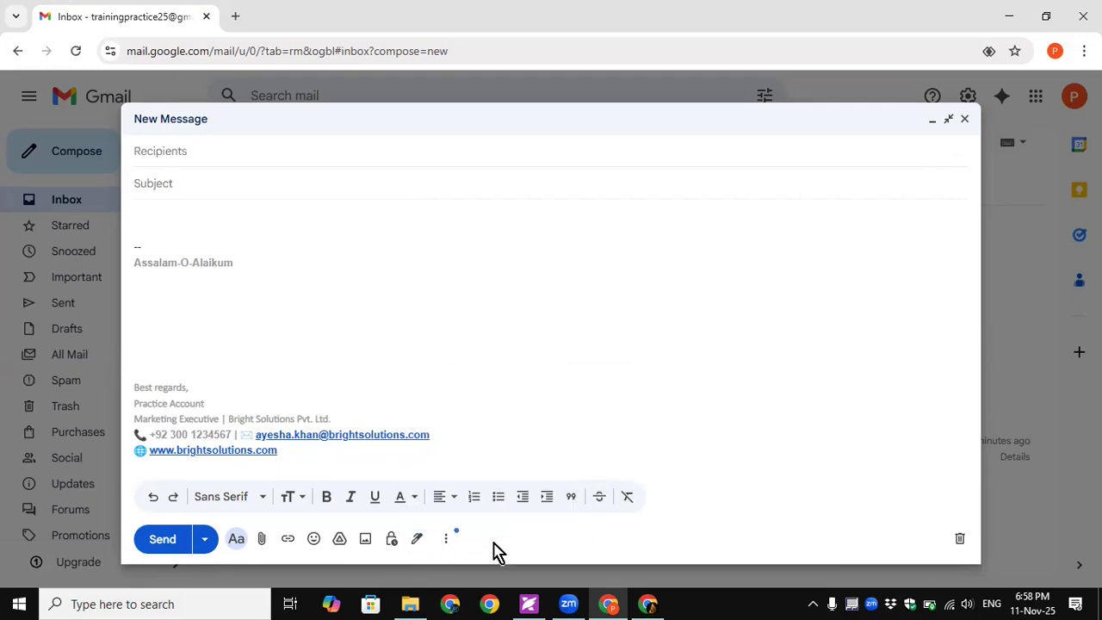
left_click(961, 541)
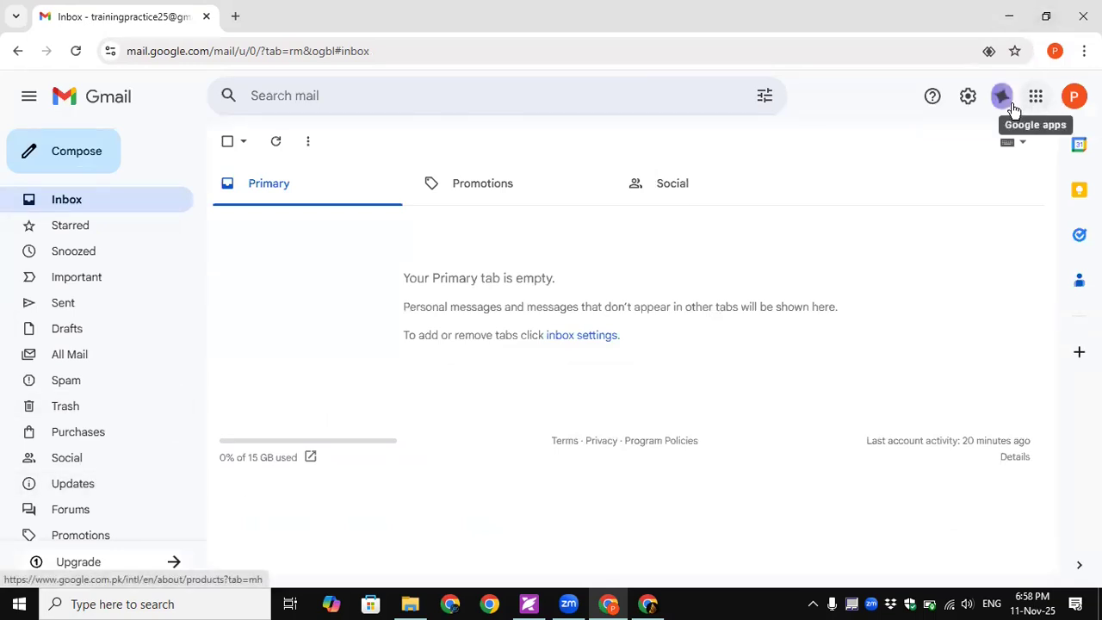
Step: Enable Templates in the advanced Gmail settings and save the changes
left_click(969, 99)
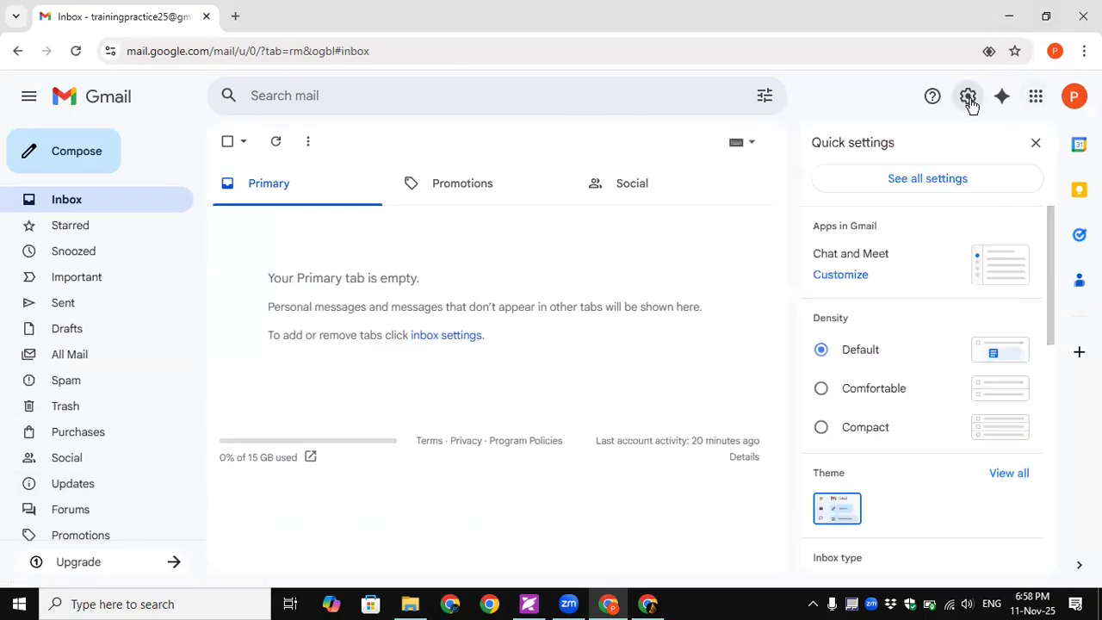
left_click(922, 191)
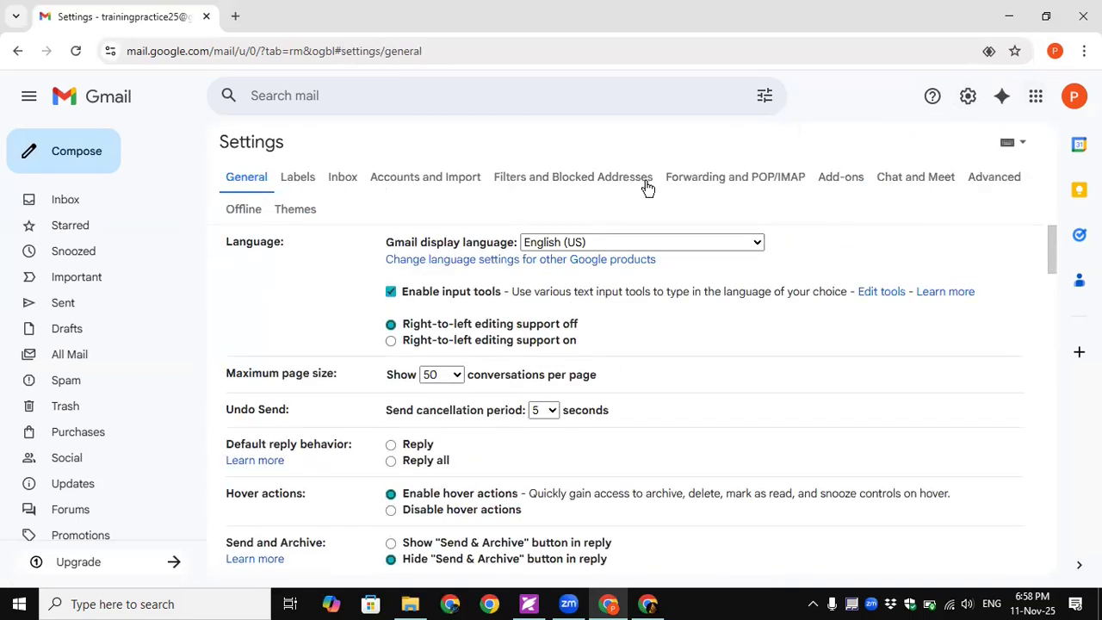
left_click(572, 178)
left_click(754, 177)
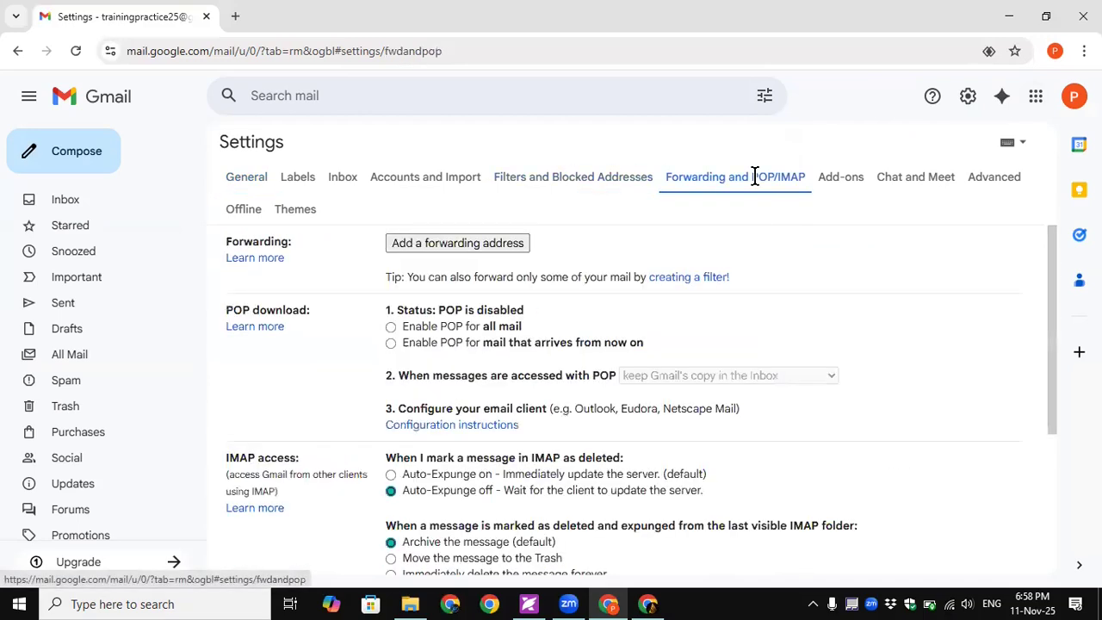
left_click(1004, 178)
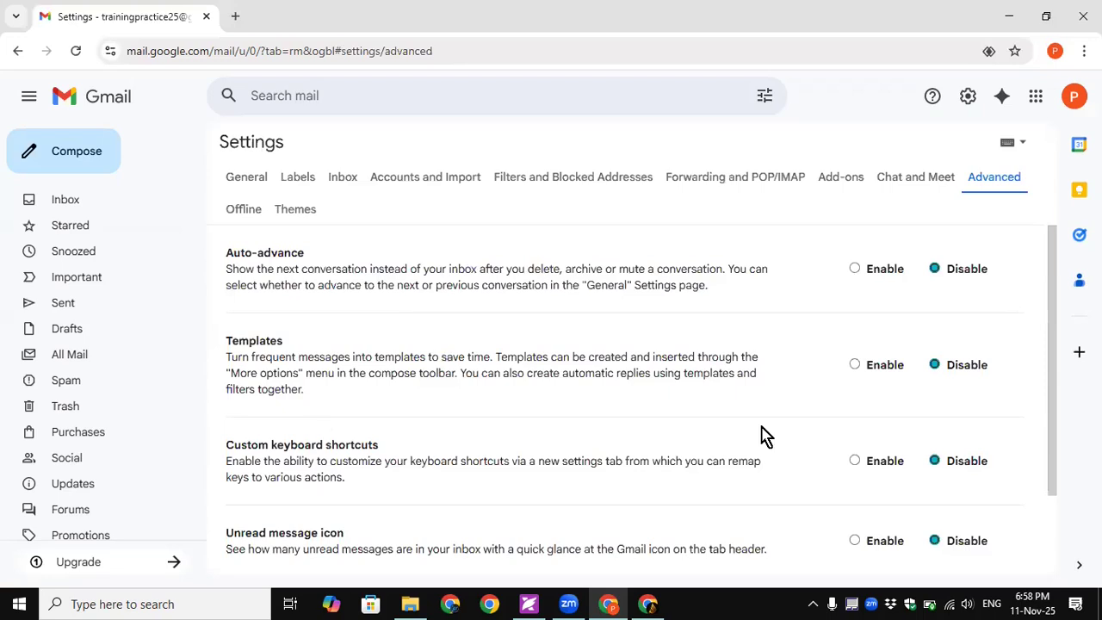
left_click(853, 367)
mouse_move(1055, 373)
left_mouse_down()
mouse_move(1048, 431)
mouse_move(1035, 370)
left_mouse_up()
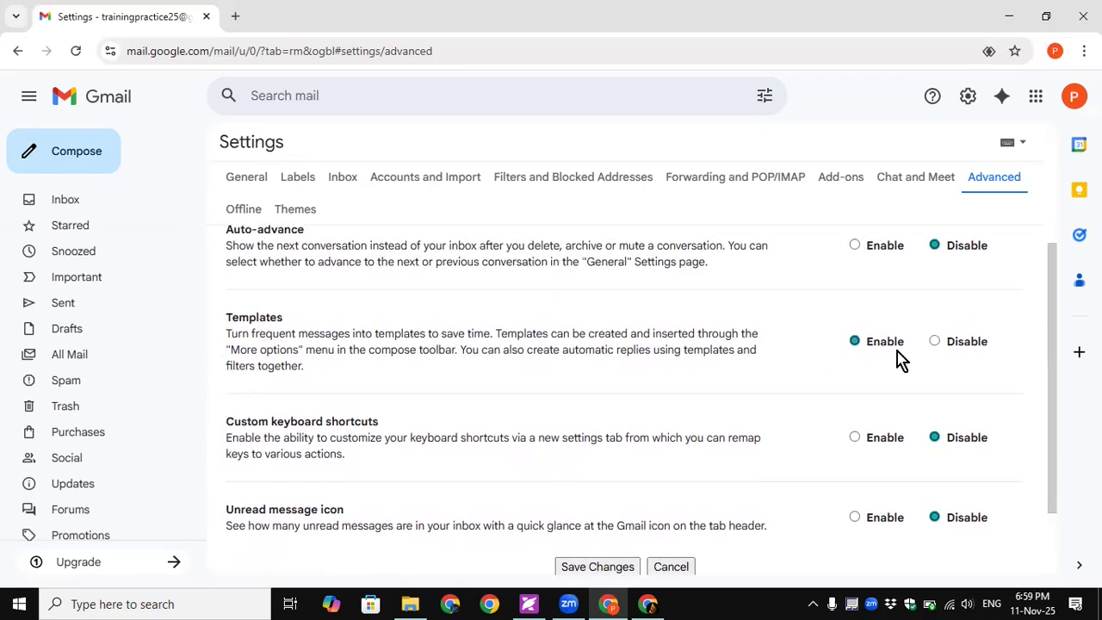
left_click(595, 568)
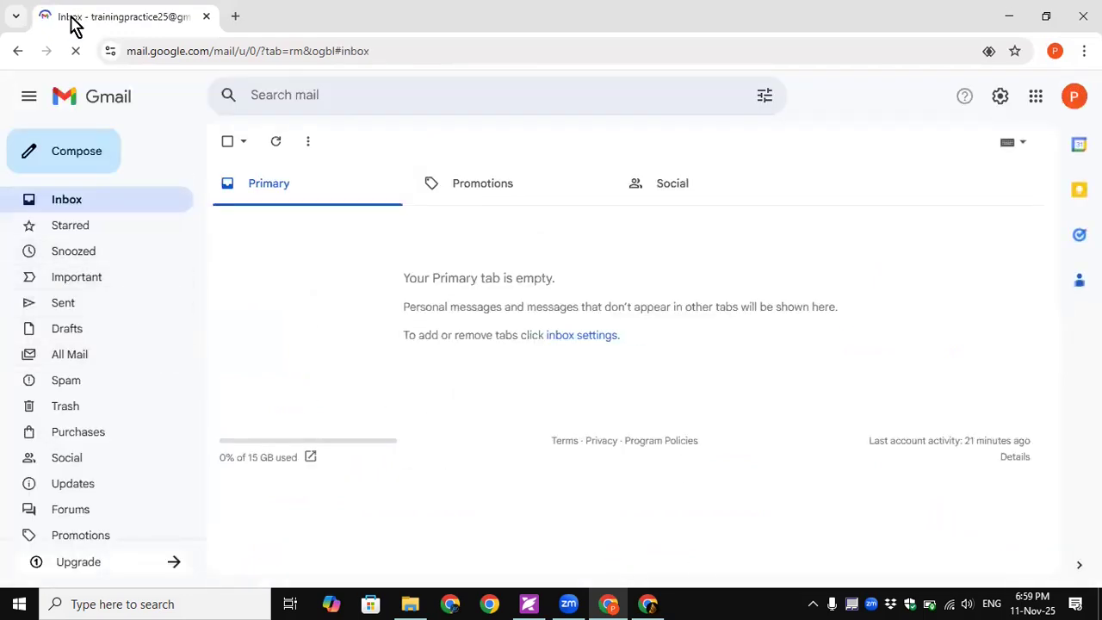
Step: Start a new message in full-screen view and clear the signature from its body
left_click(62, 155)
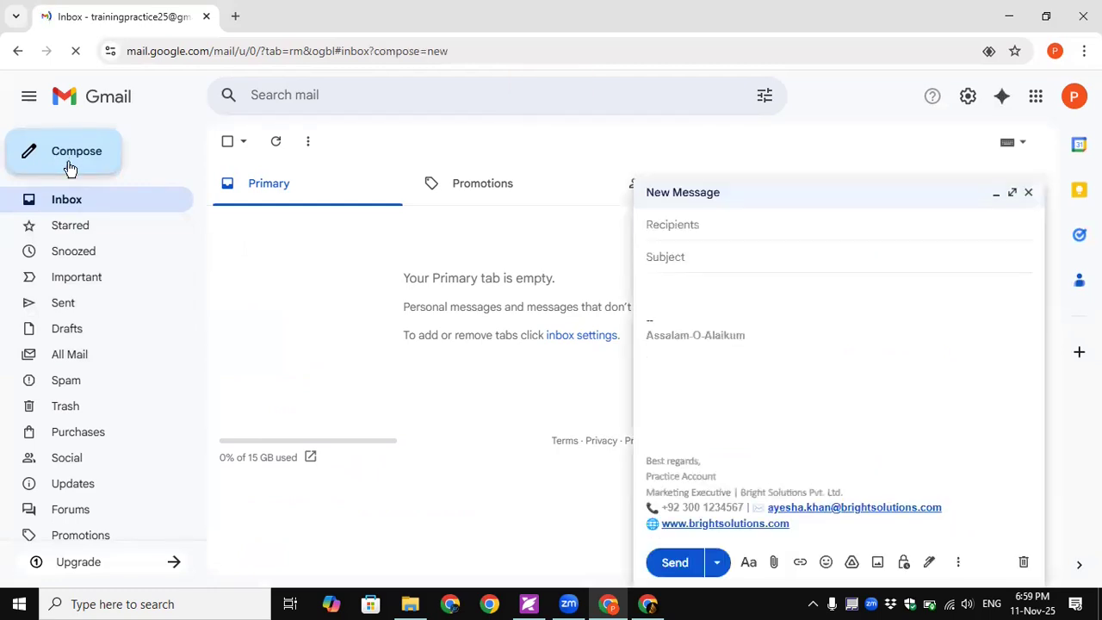
left_click(1011, 193)
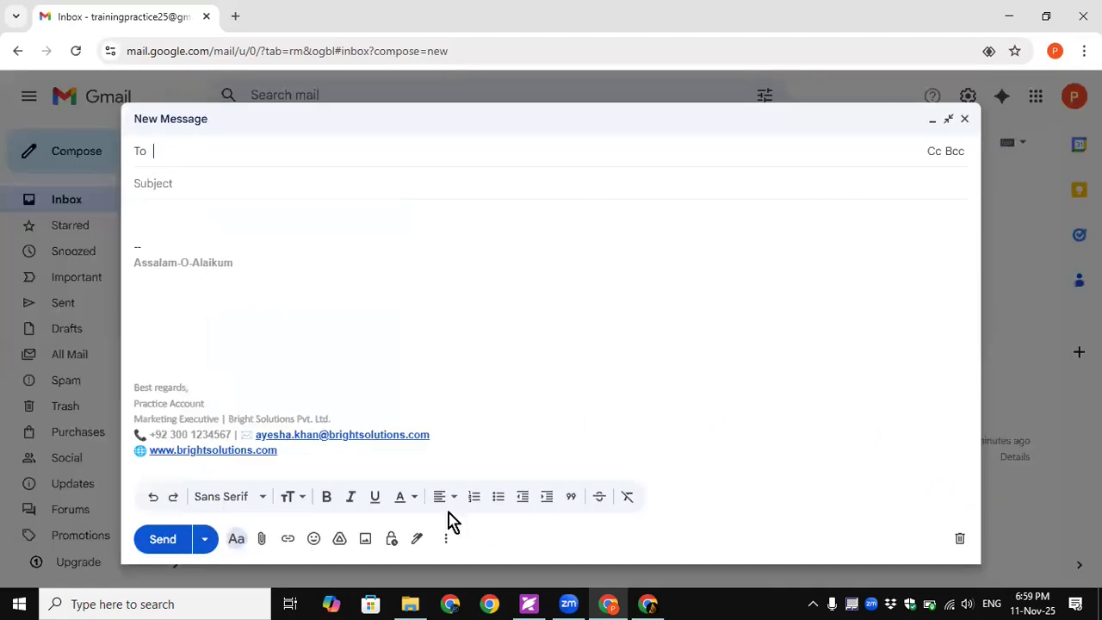
left_click(288, 448)
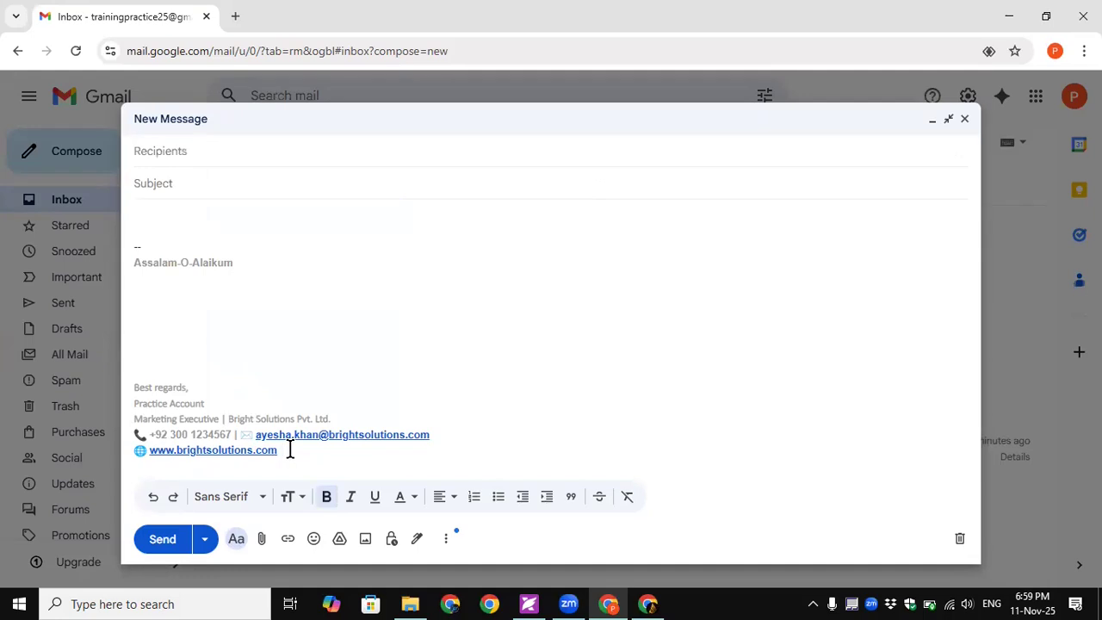
key("ctrl+a")
key("BackSpace")
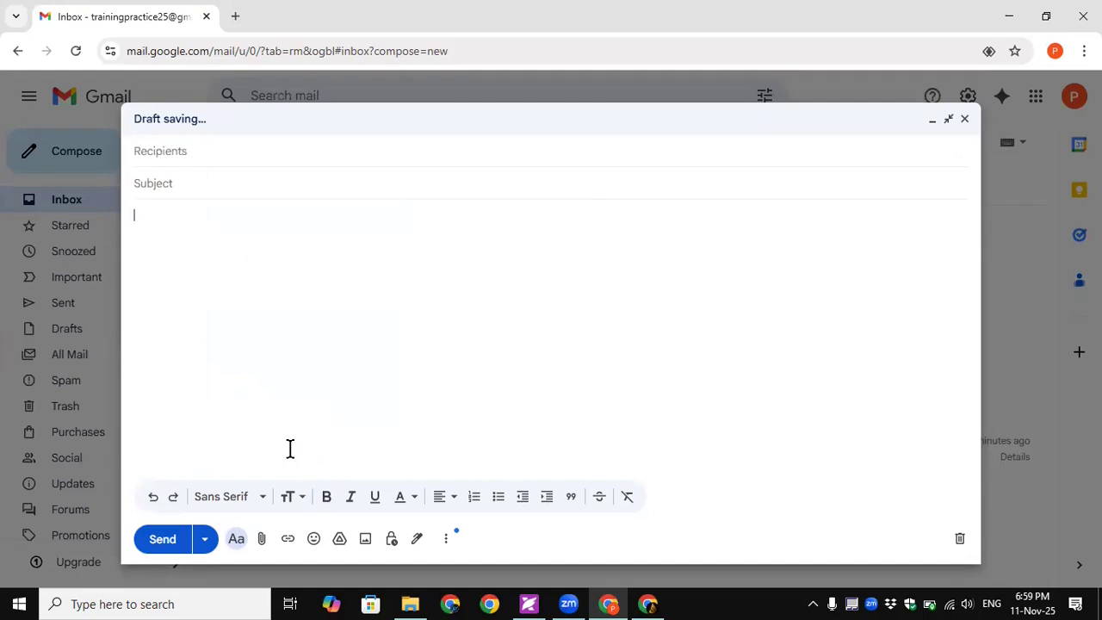
Step: Review the template options offered for the draft, including saving the draft as a template
left_click(445, 539)
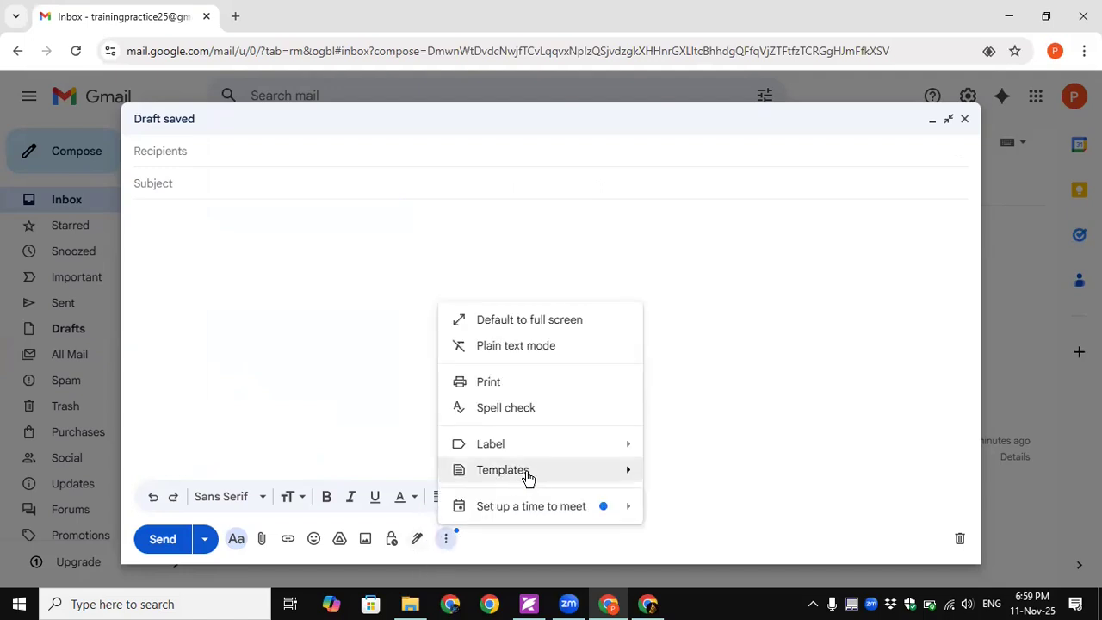
mouse_move(536, 471)
mouse_move(714, 483)
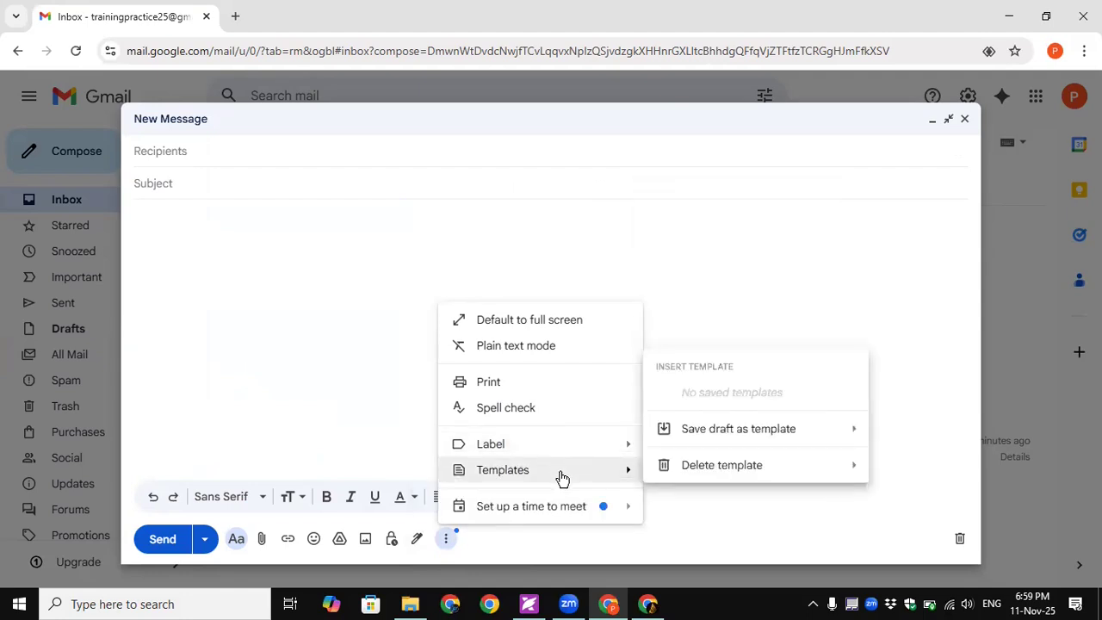
mouse_move(717, 428)
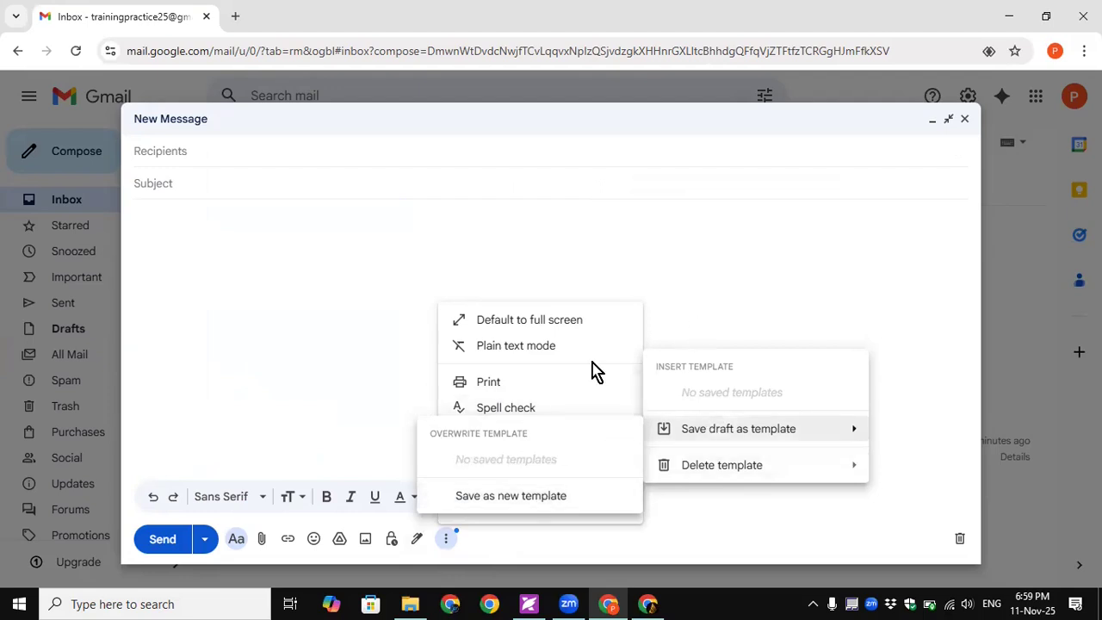
left_click(744, 297)
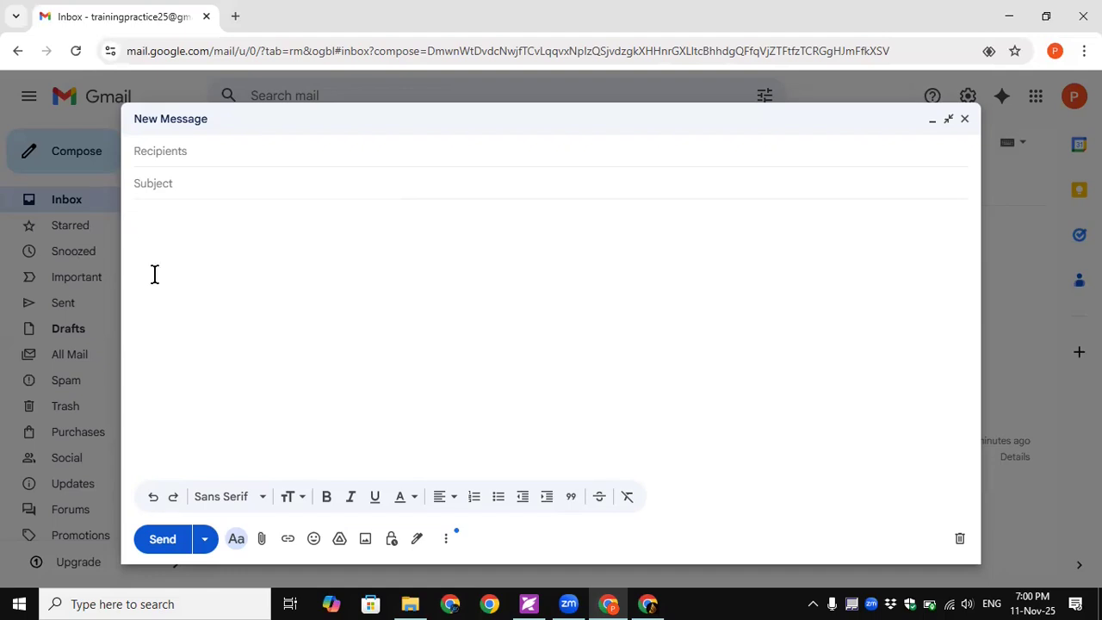
Step: Write "Kindly find attached files" as the opening line of the message body
type("Kindly find attached file")
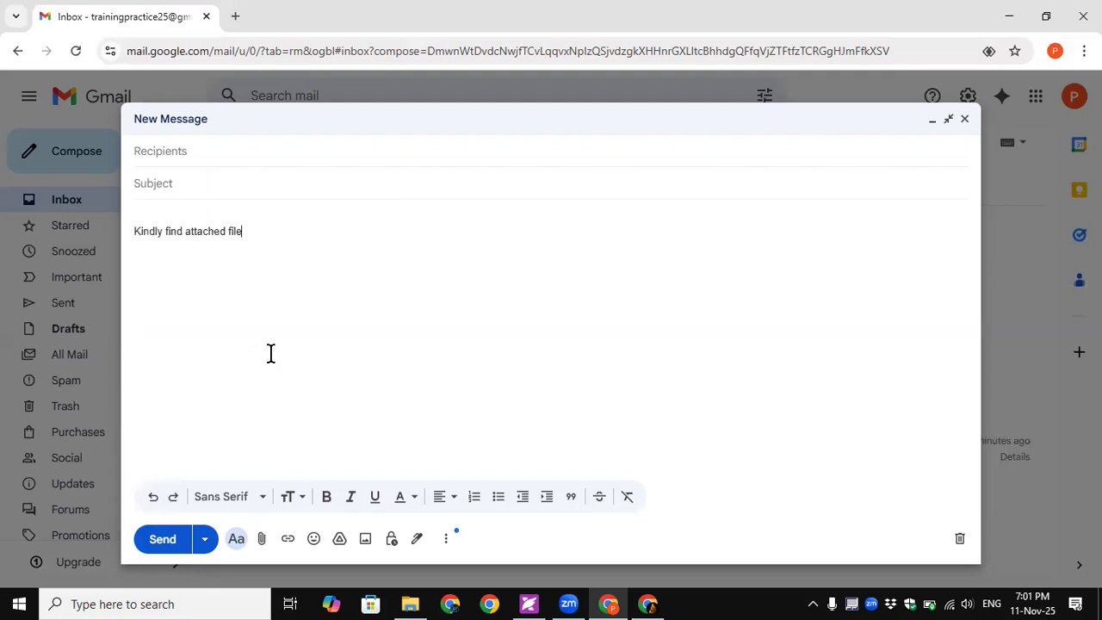
type("s")
key("Return")
Step: Add a numbered list under the opening line with the items "1. Thumbnail", "2. PDF File" and "3. Flyer"
type("1")
type(". Thum")
type("bnail")
type("2")
type(". PDF")
type(" F")
type("ile ")
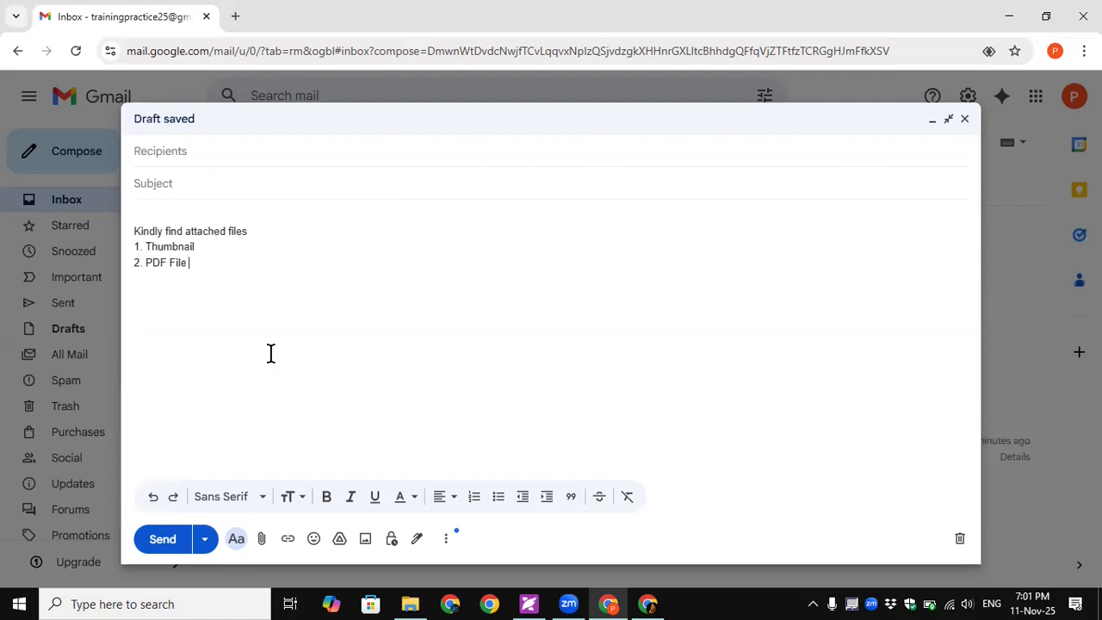
type("attach")
key("BackSpace")
key("BackSpace")
key("BackSpace")
key("BackSpace")
key("BackSpace")
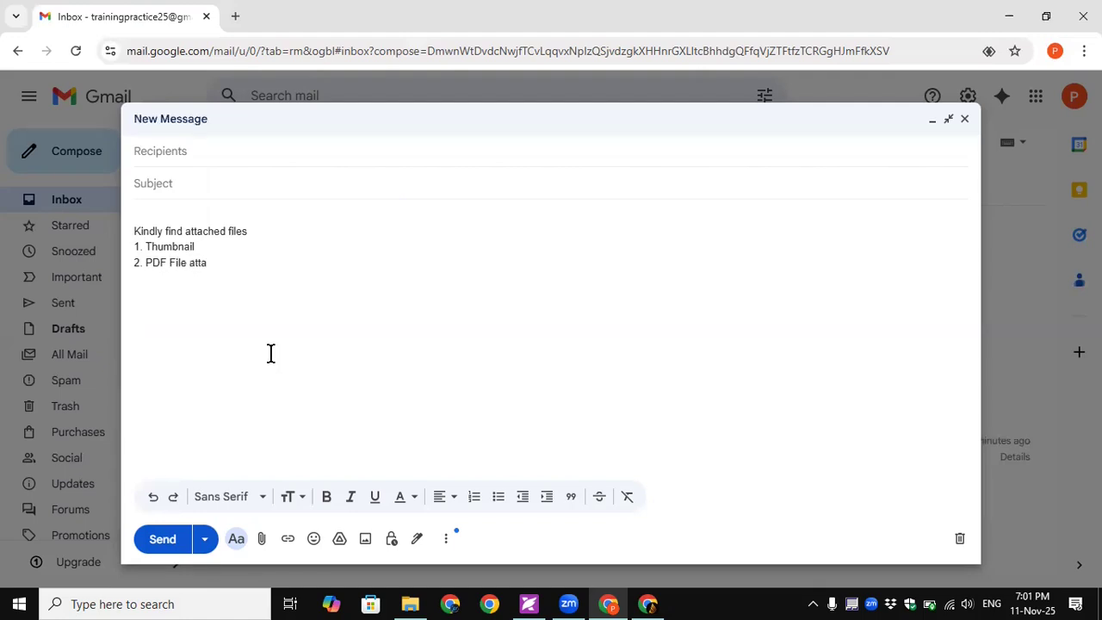
key("BackSpace")
key("BackSpace")
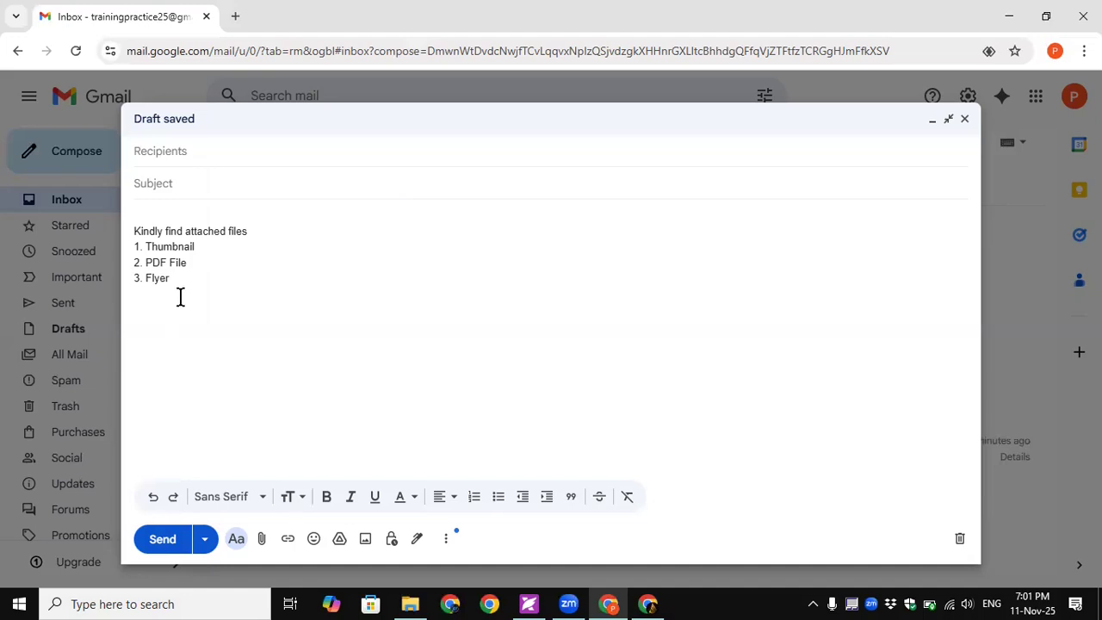
Step: Set the text size of the opening line and list to Large and insert a blank line above them
left_click(262, 217)
left_click(257, 231)
left_click_drag(194, 274, 133, 231)
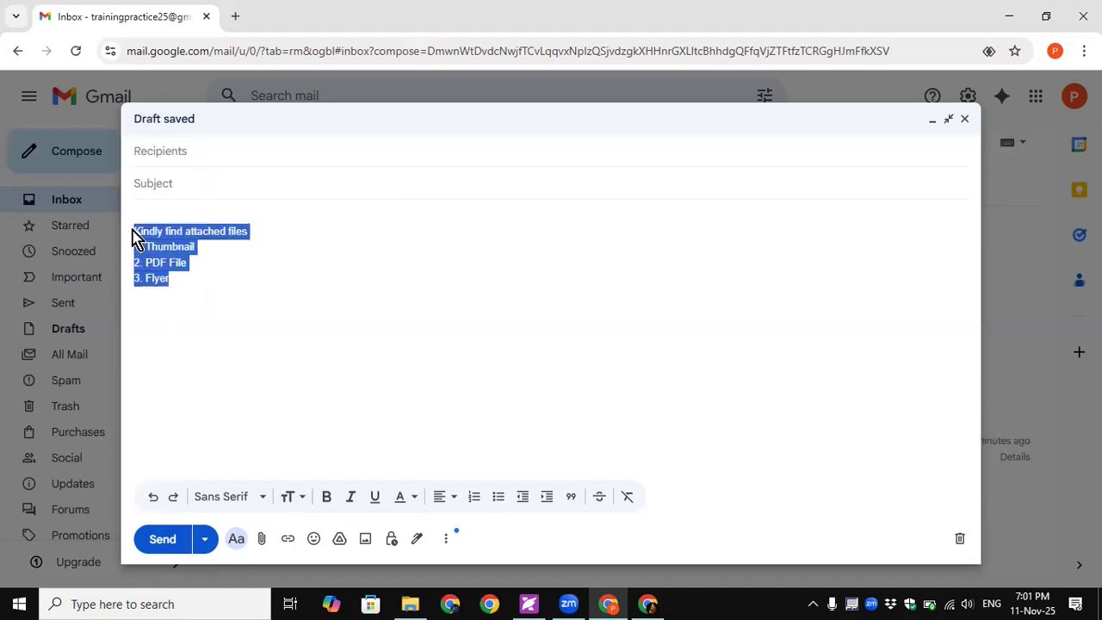
left_click(295, 506)
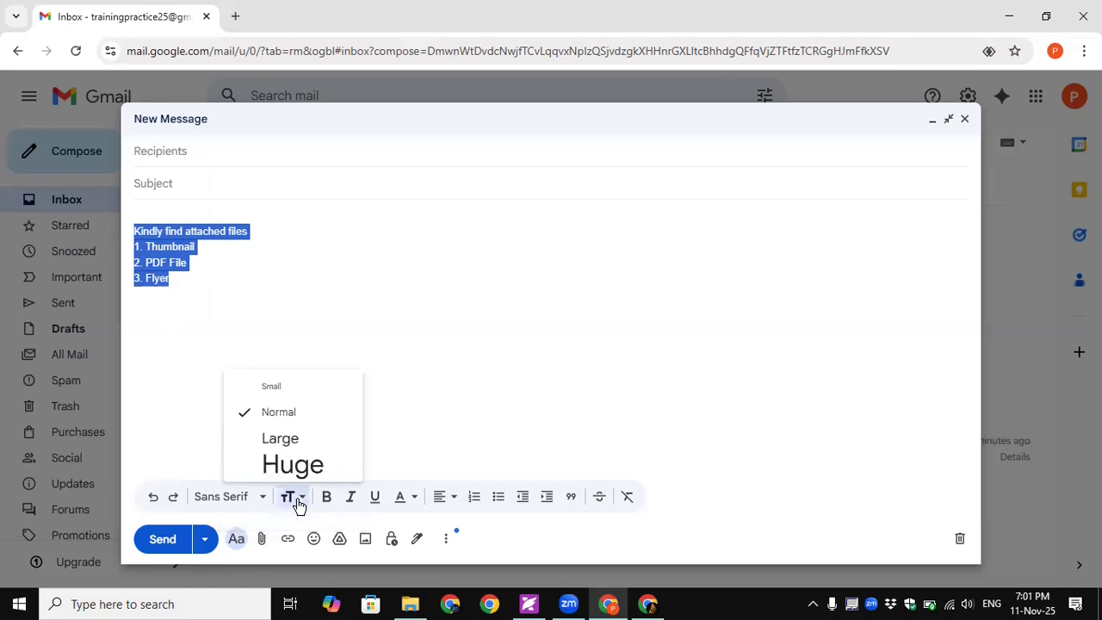
left_click(294, 441)
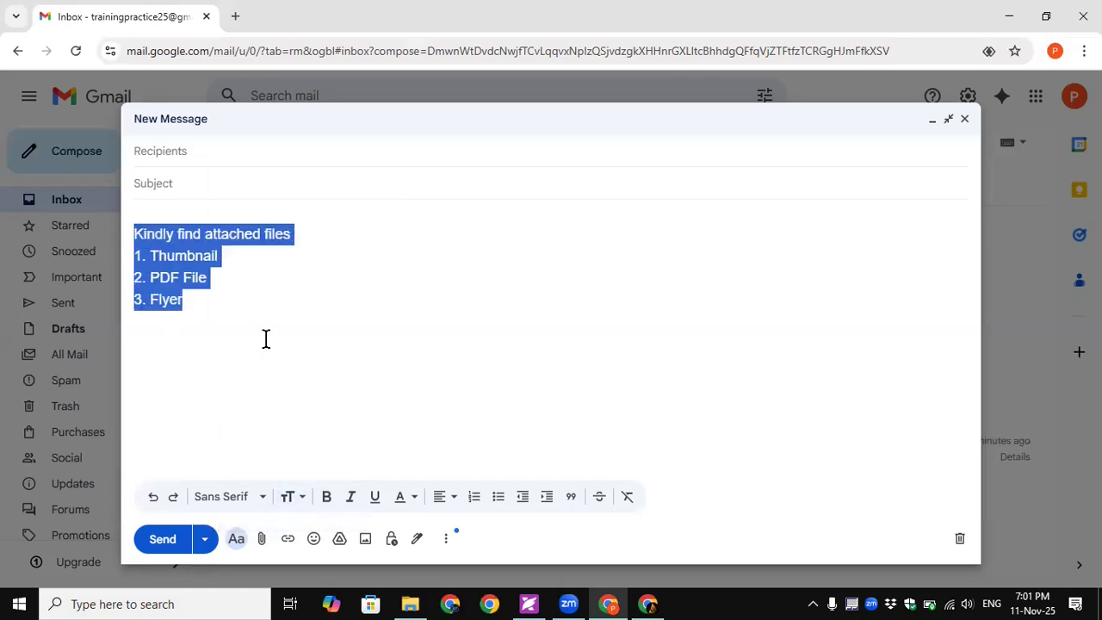
left_click(169, 209)
key("Return")
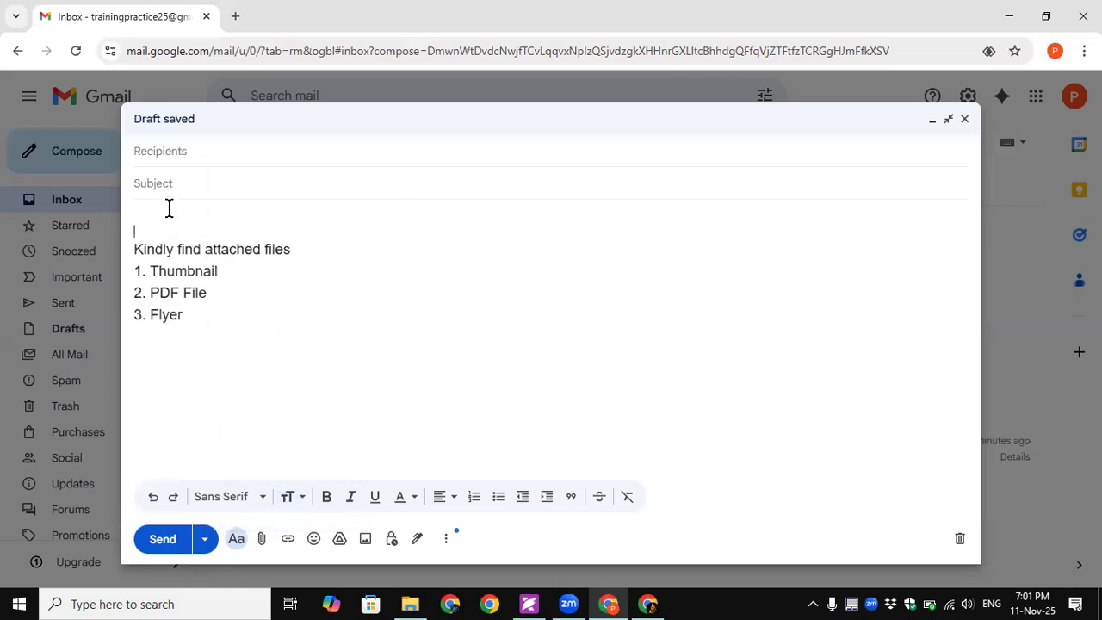
Step: Format the three numbered list items in bold italic with the darkest magenta text color
left_click_drag(190, 315, 129, 249)
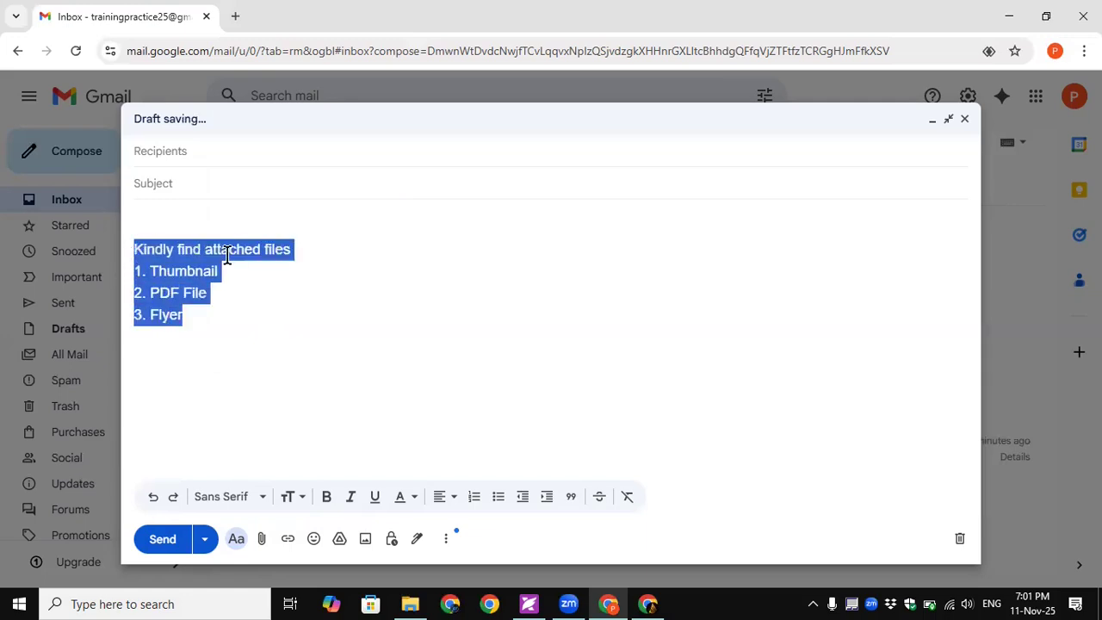
left_click(326, 256)
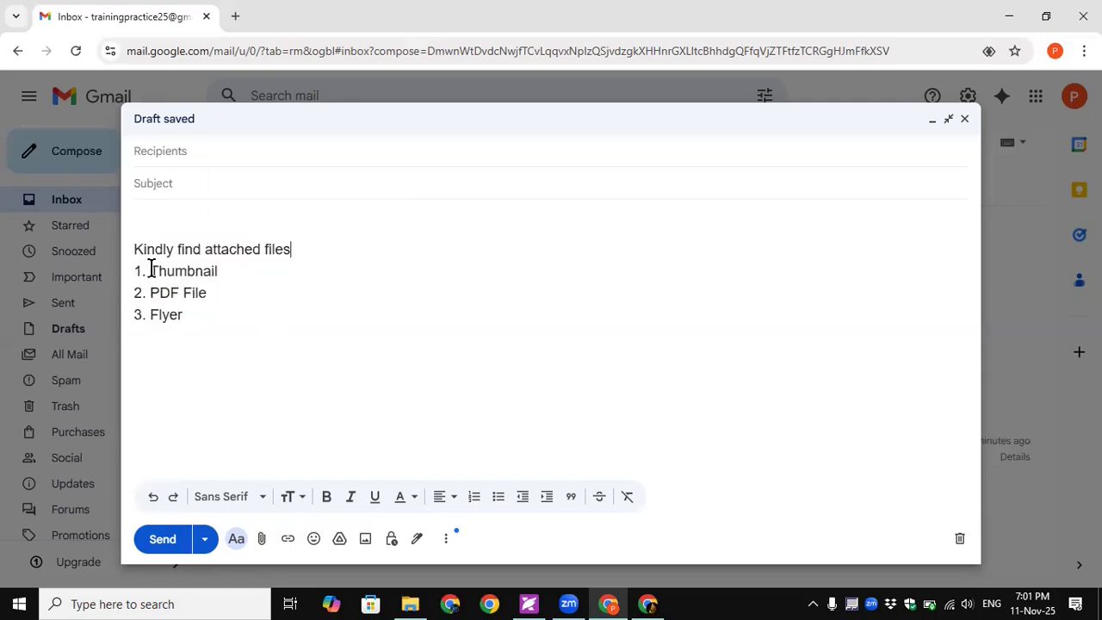
left_click_drag(184, 314, 132, 274)
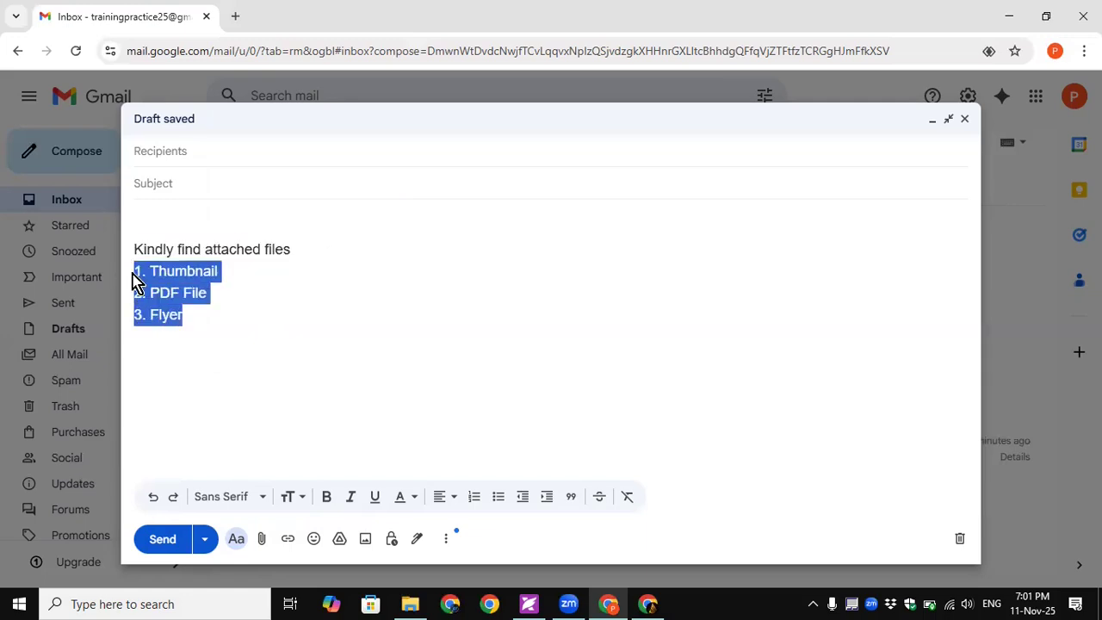
left_click(401, 497)
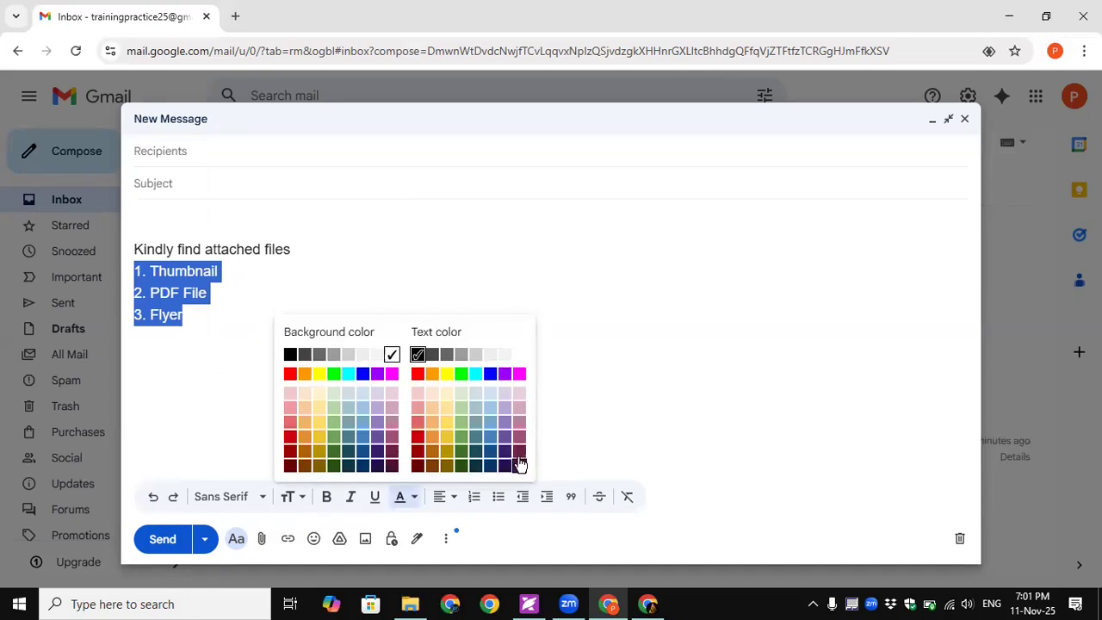
left_click(519, 465)
left_click(350, 497)
left_click(327, 497)
left_click(299, 353)
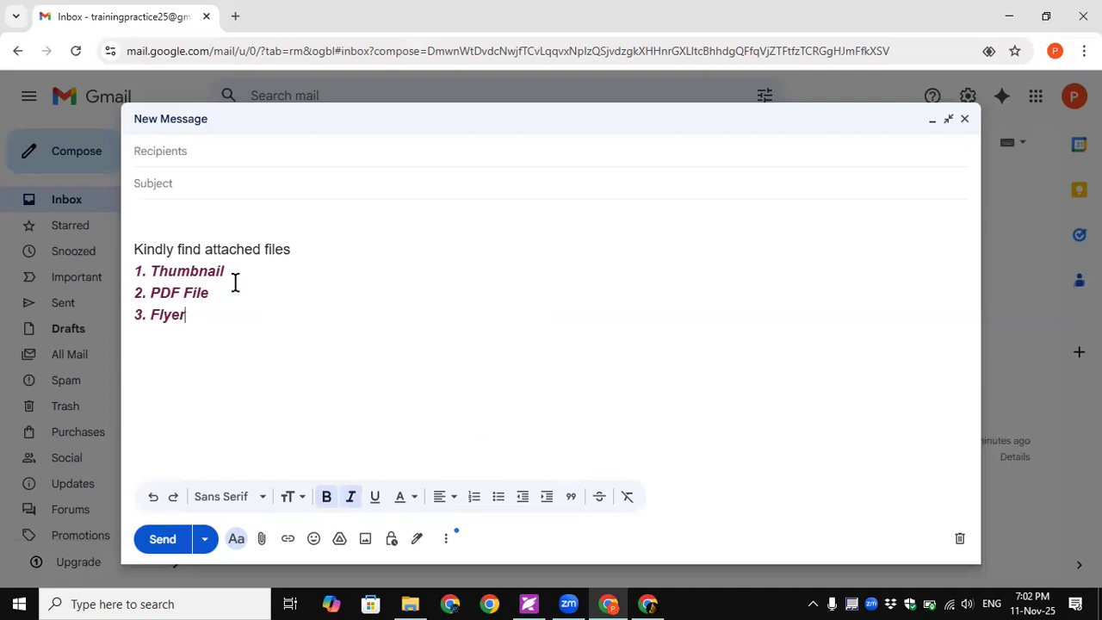
left_click_drag(305, 247, 138, 248)
left_click(248, 318)
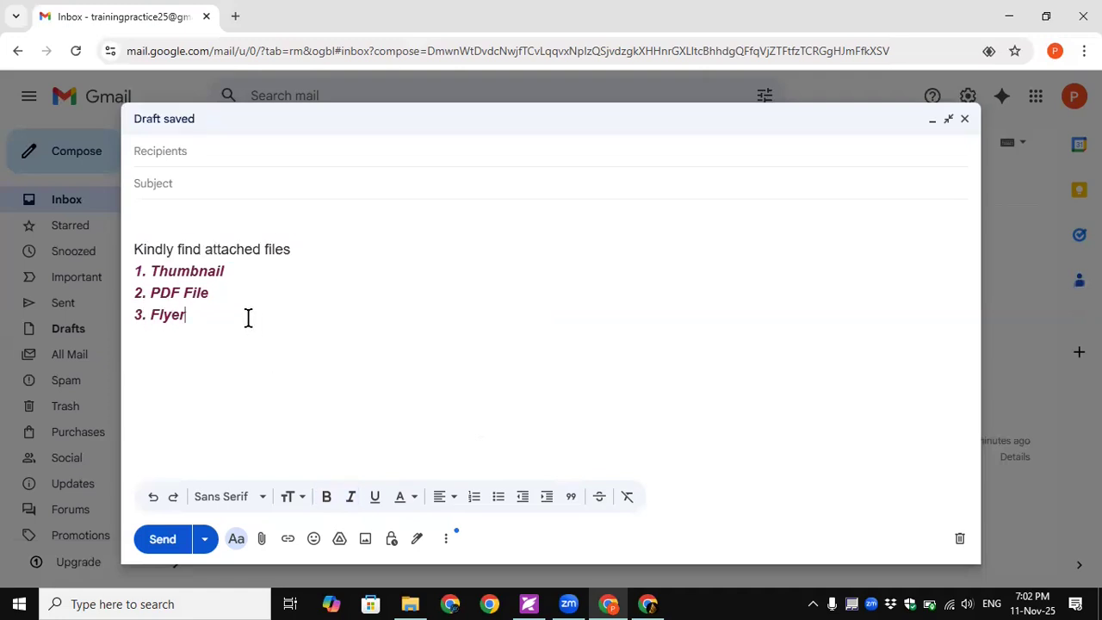
Step: Search the emojis for "pen" and insert only the fountain pen nib emoji after "Thumbnail" in the list
left_click(244, 277)
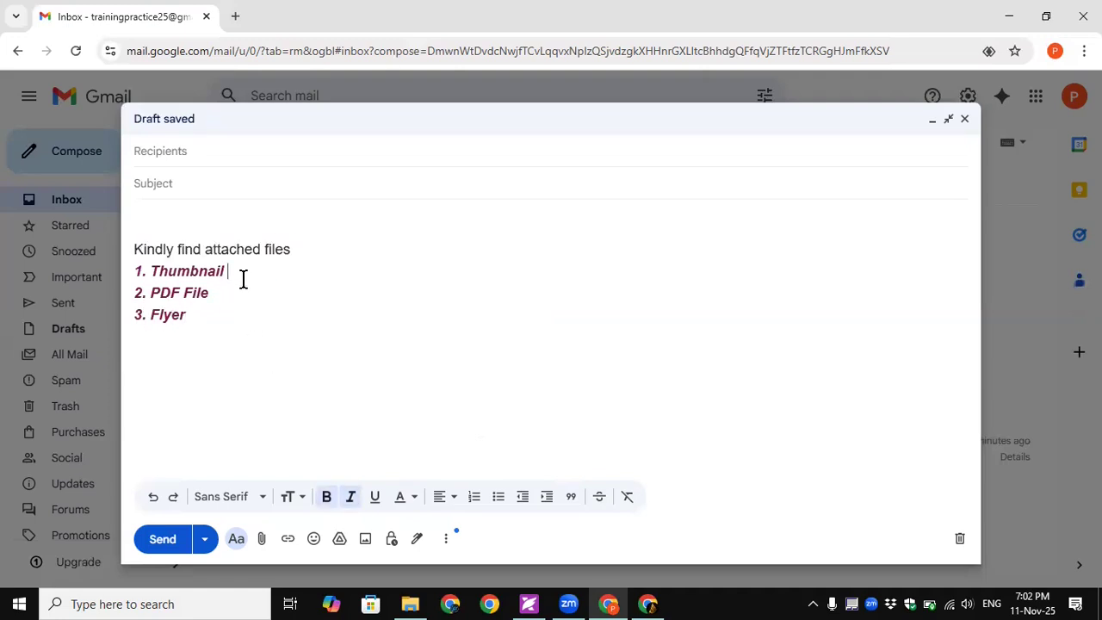
left_click(314, 538)
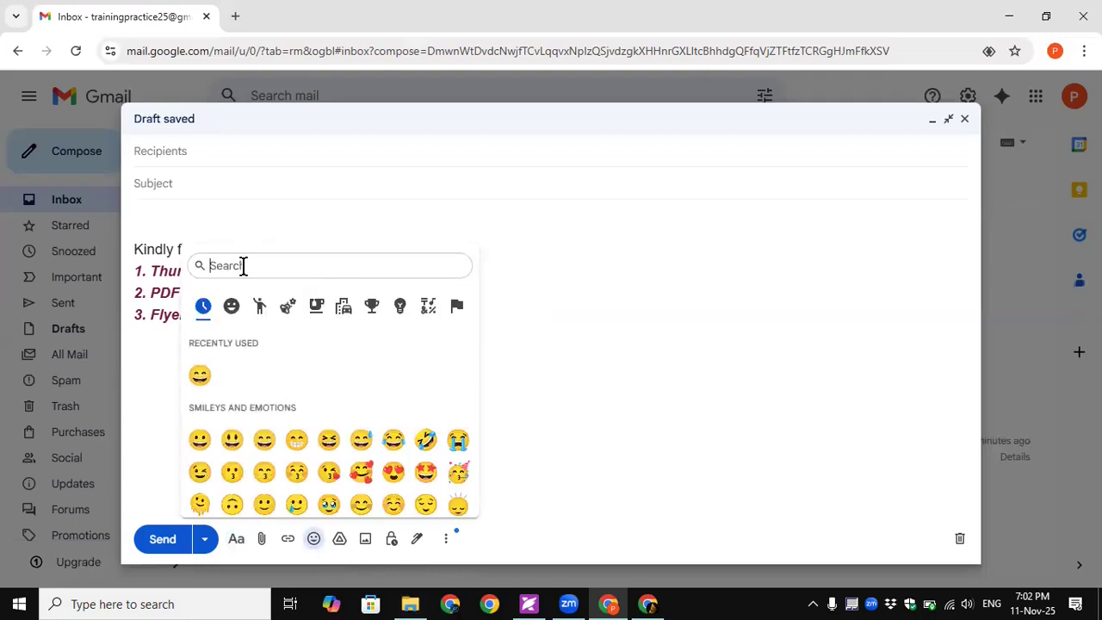
type("pin")
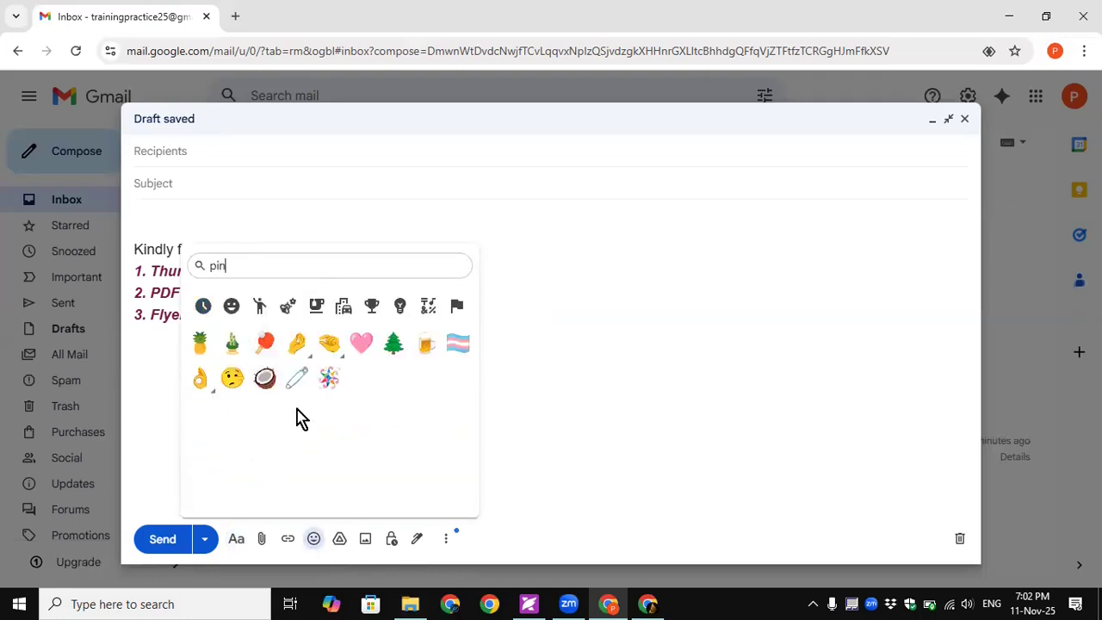
key("BackSpace")
key("BackSpace")
type("en")
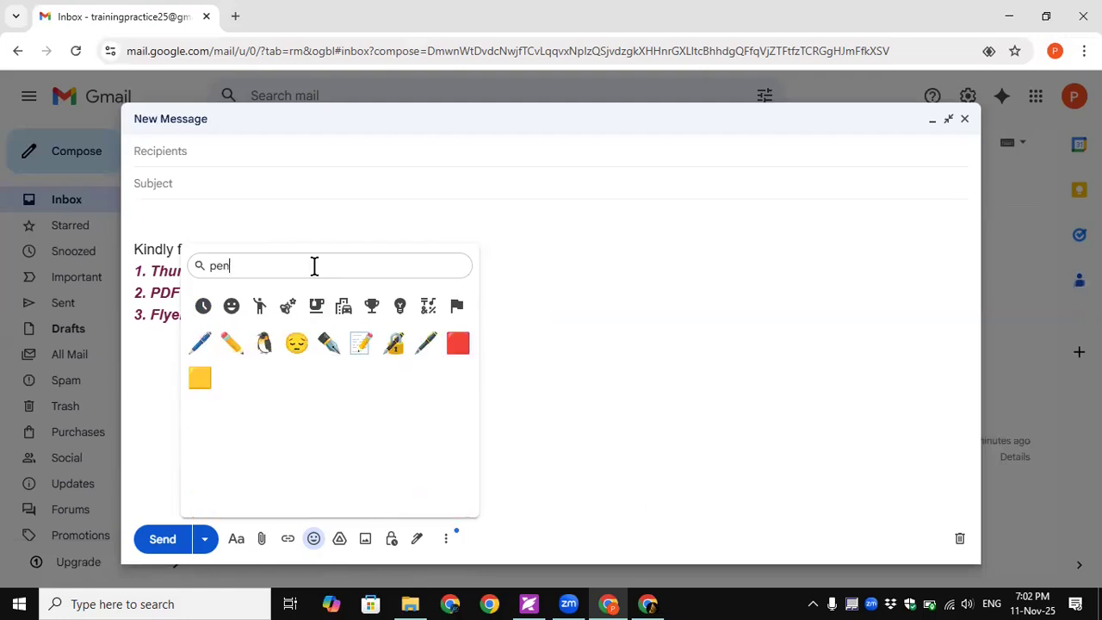
left_click(328, 343)
left_click(232, 342)
left_click(720, 349)
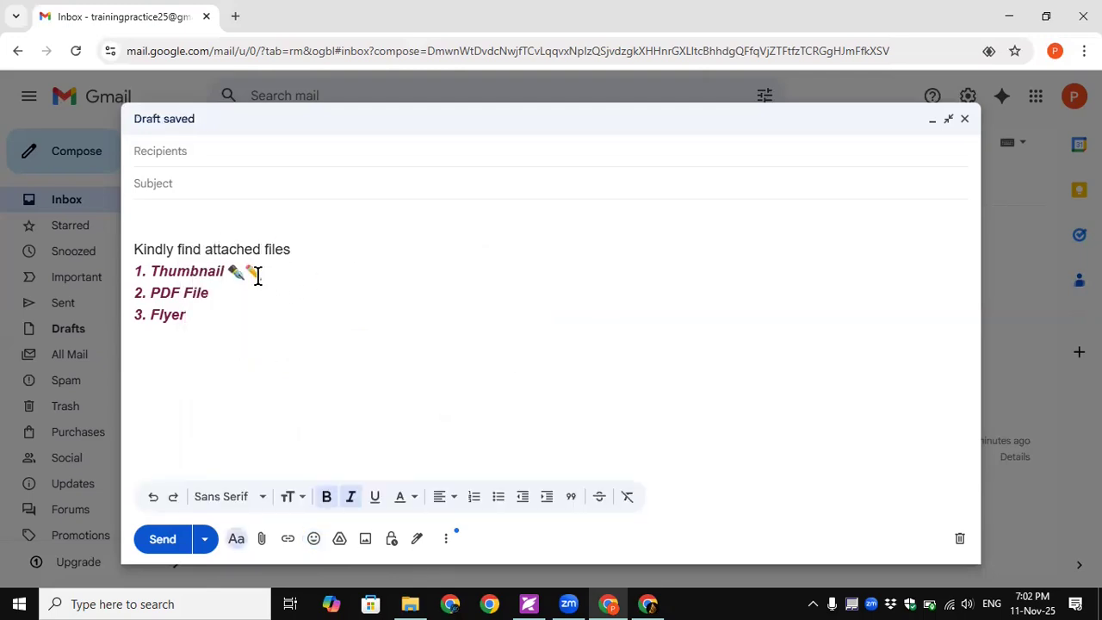
left_click(262, 272)
key("BackSpace")
Step: Insert the grinning face with smiling eyes emoji after "PDF File" in the second list item
left_click(237, 293)
left_click(313, 539)
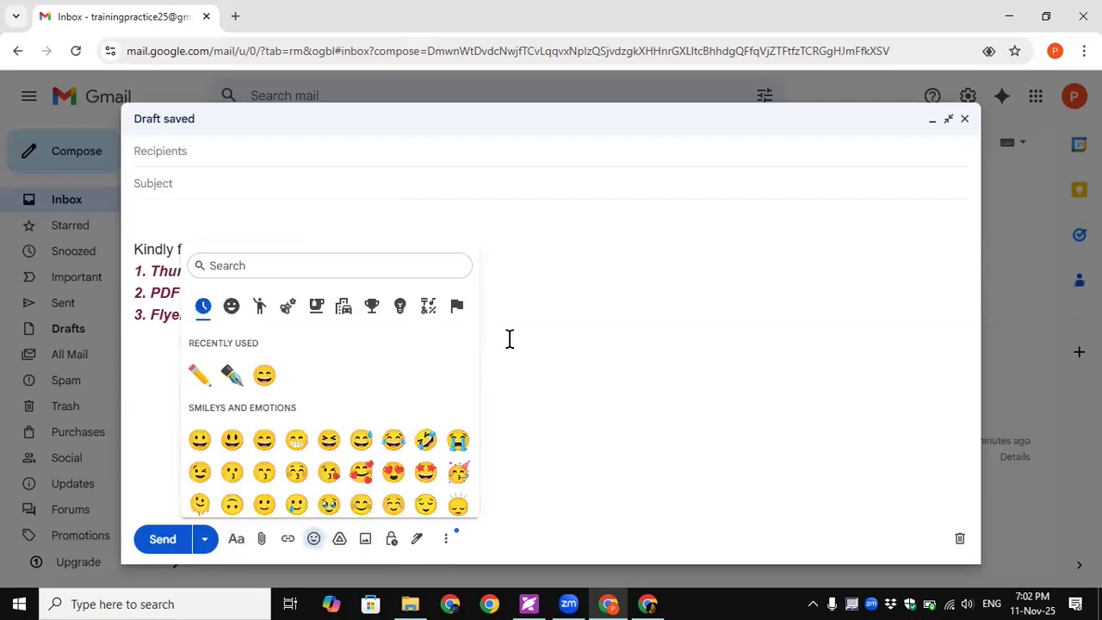
left_click(550, 346)
Step: Enter "E-Learning" as the subject of the message
left_click(184, 183)
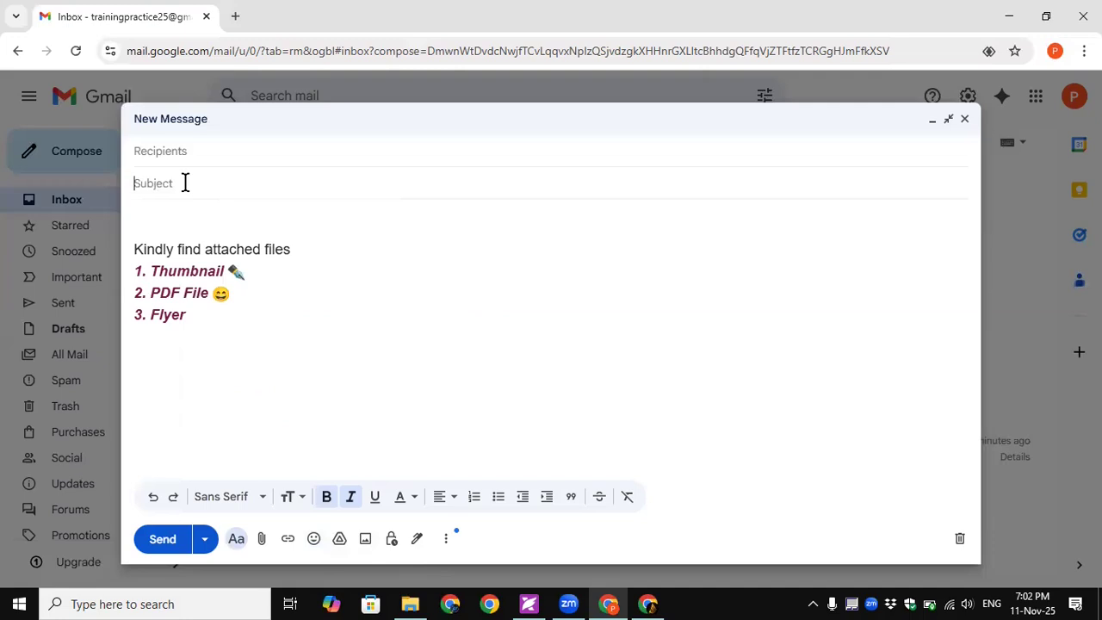
type("E")
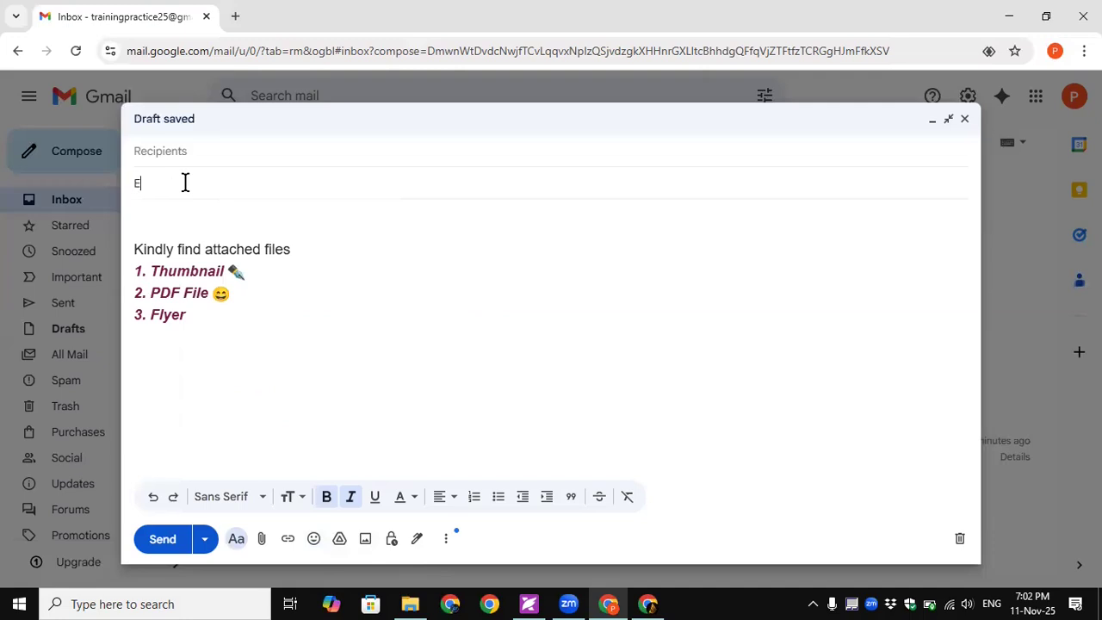
type("Lear")
key("BackSpace")
type("-")
left_click(231, 336)
left_click_drag(214, 321, 131, 234)
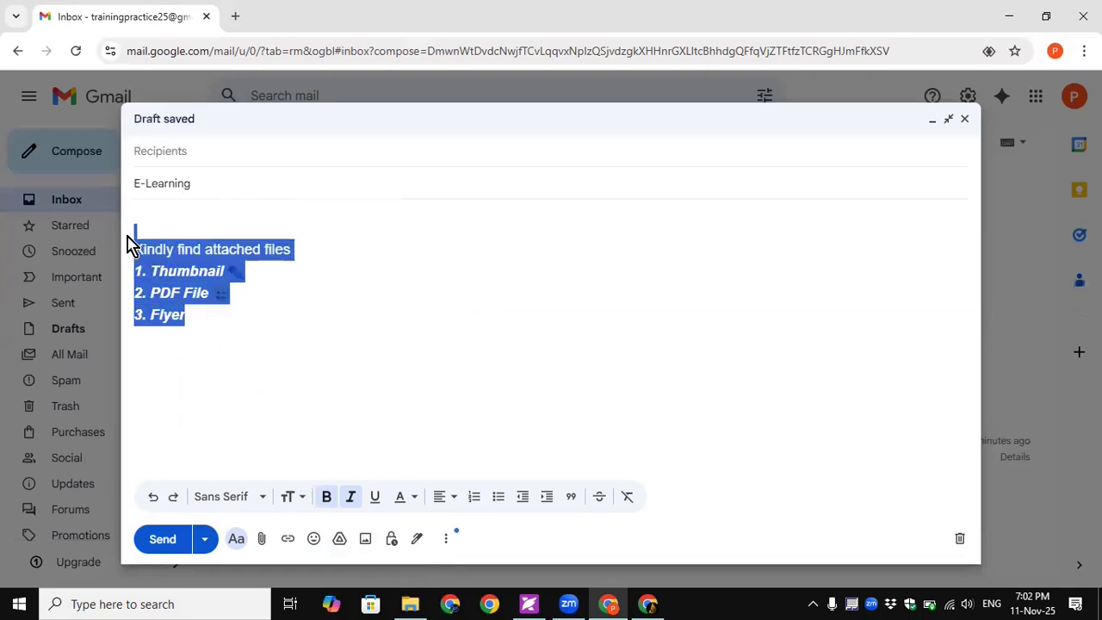
left_click(187, 397)
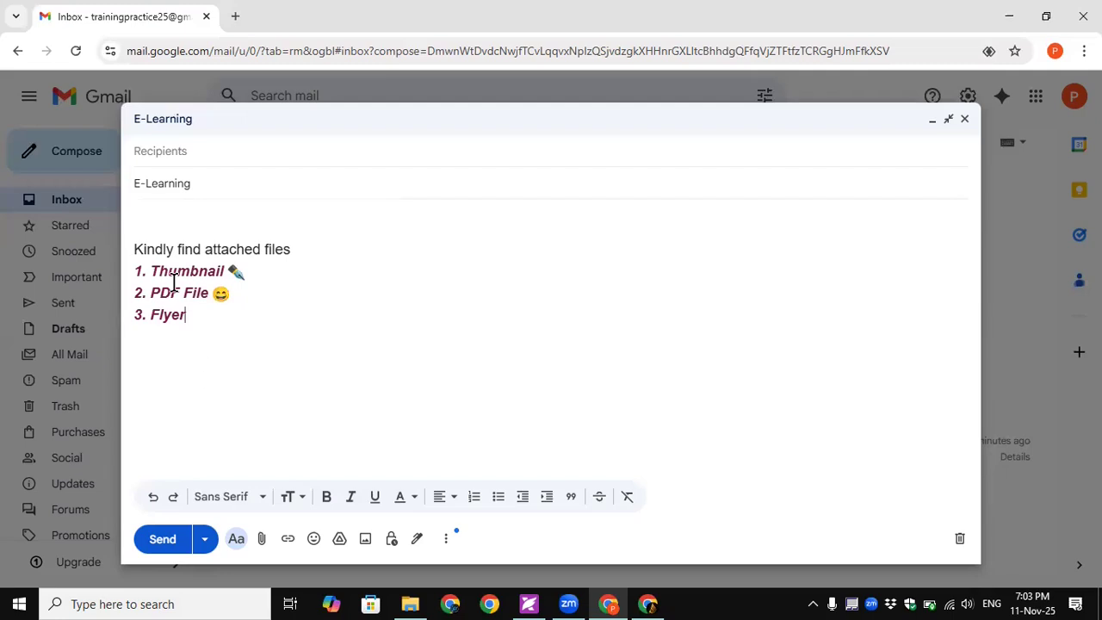
Step: Add a separator line of 20 equals signs under "Kindly find attached files" and a matching one below "3. Flyer"
left_click(311, 250)
key("Return")
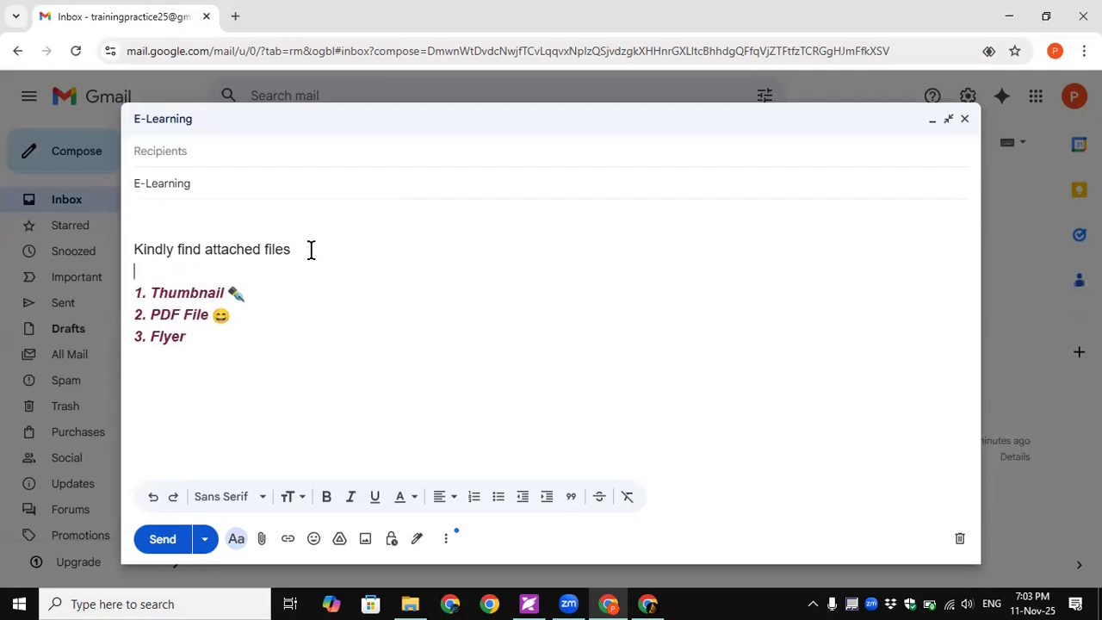
type("====================")
left_click(268, 342)
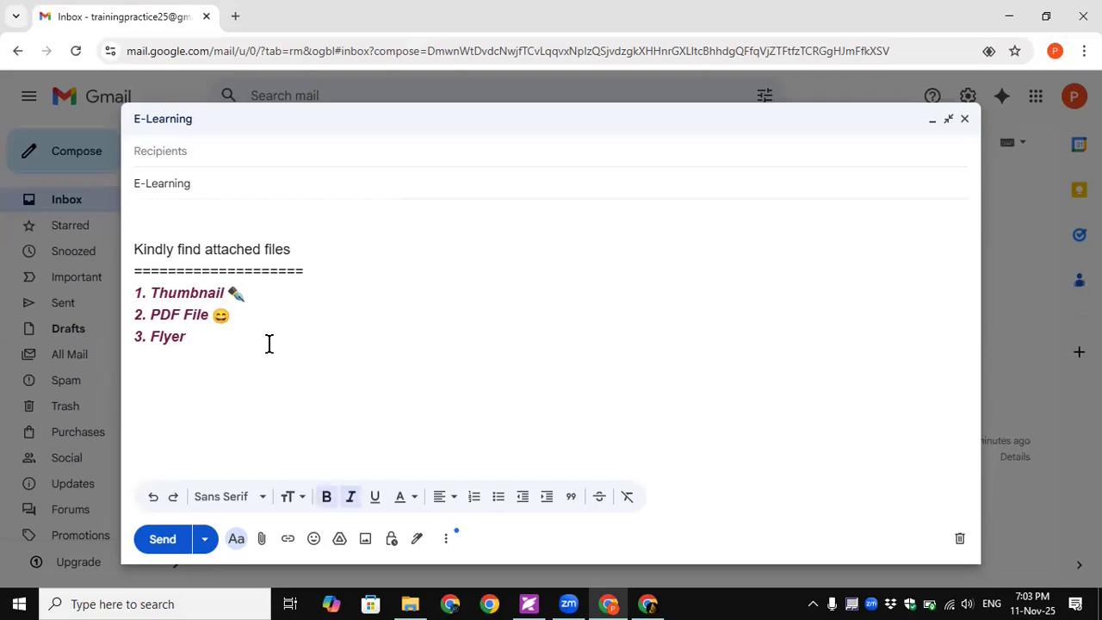
key("Return")
type("===================")
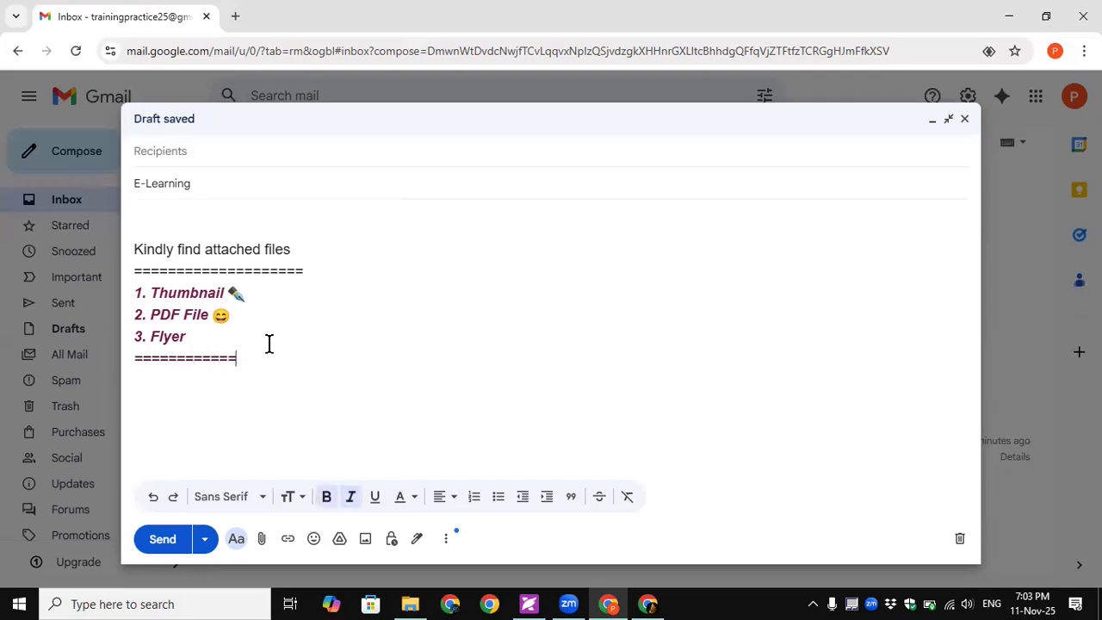
left_click(204, 398)
Step: Save the draft as a new template named "E-Learning"
left_click(447, 539)
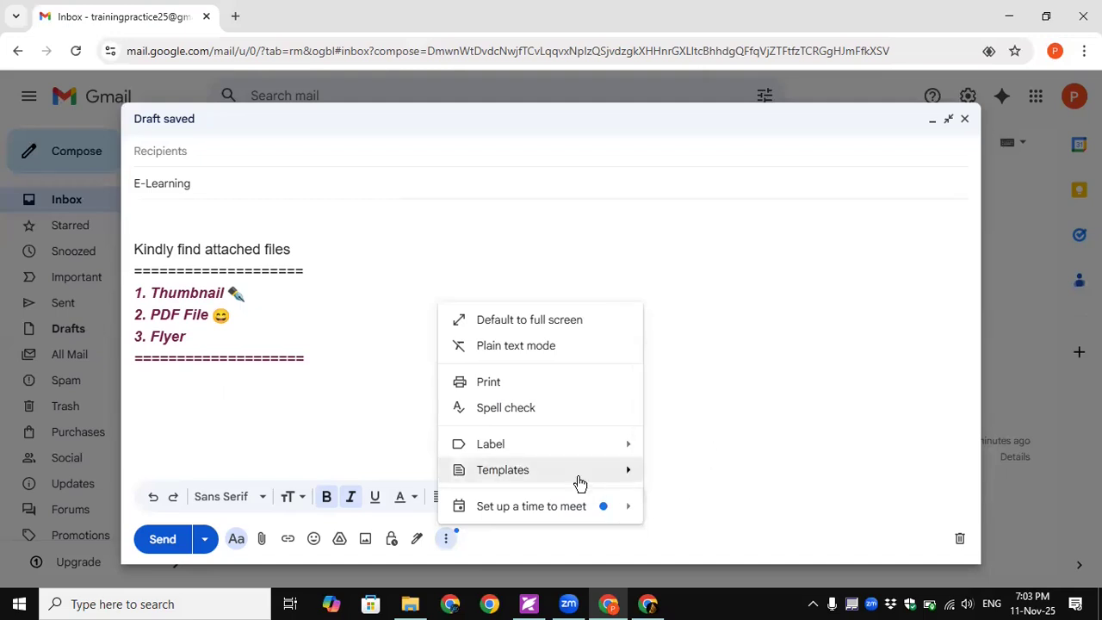
mouse_move(574, 472)
mouse_move(706, 447)
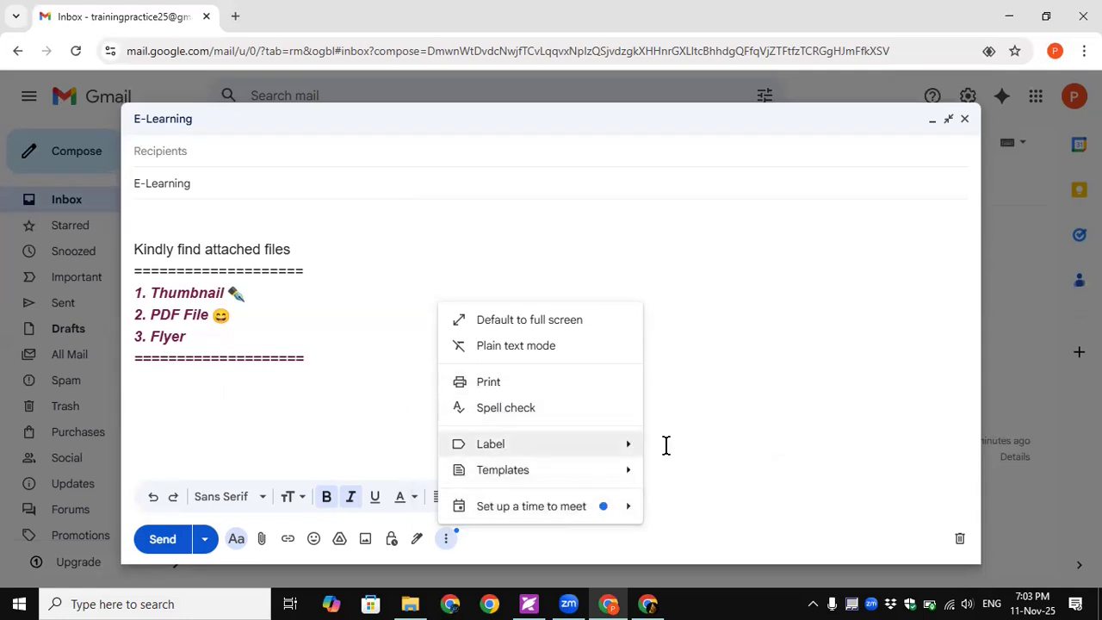
mouse_move(619, 474)
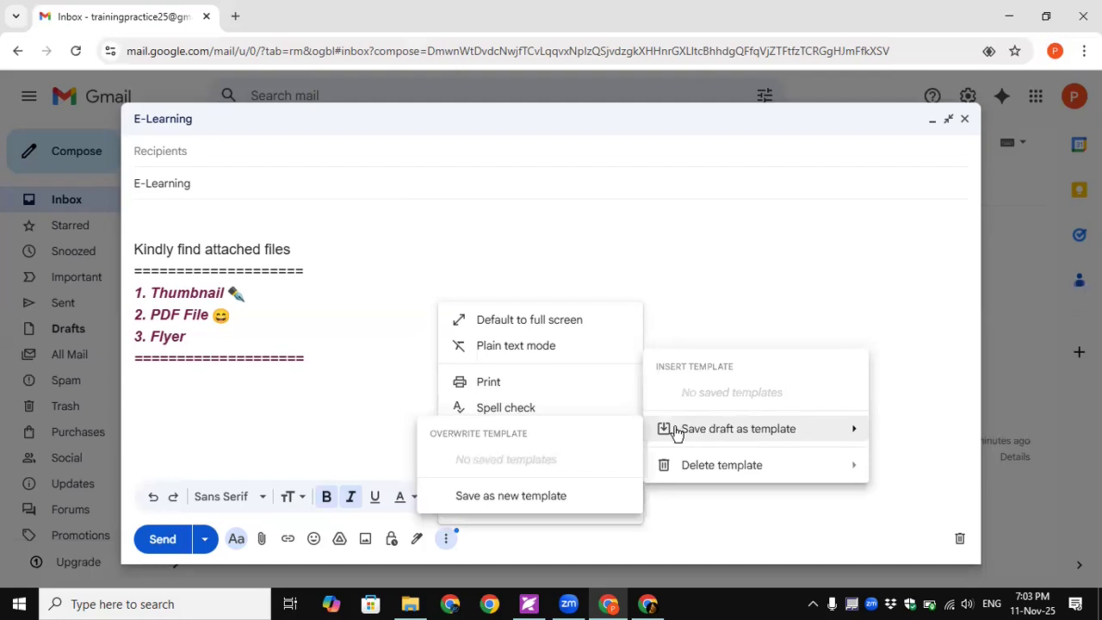
left_click(530, 499)
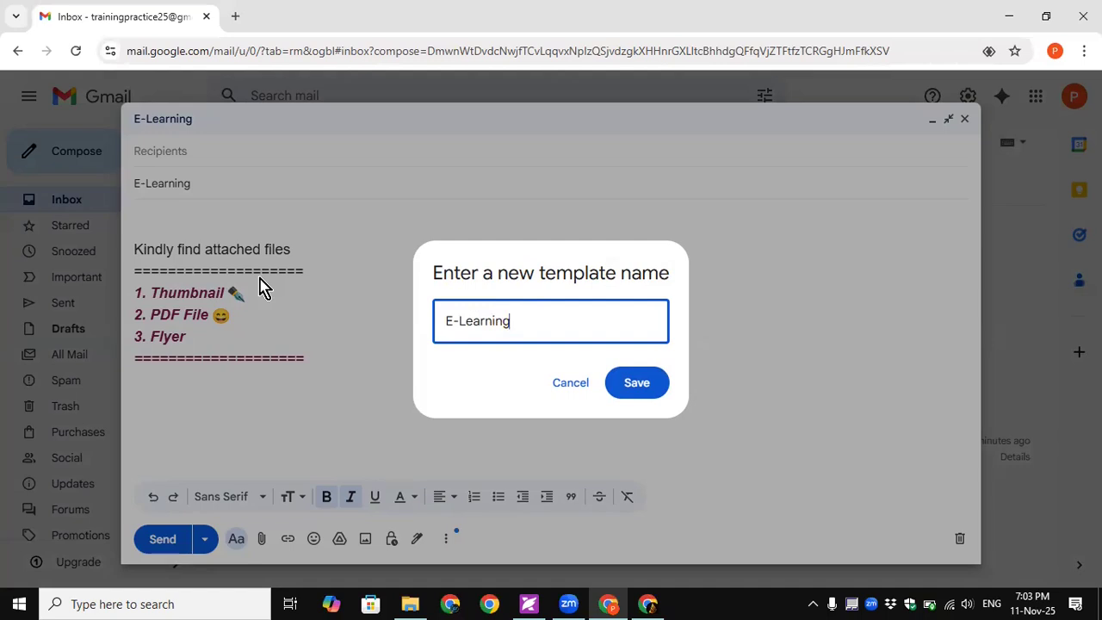
left_click(634, 387)
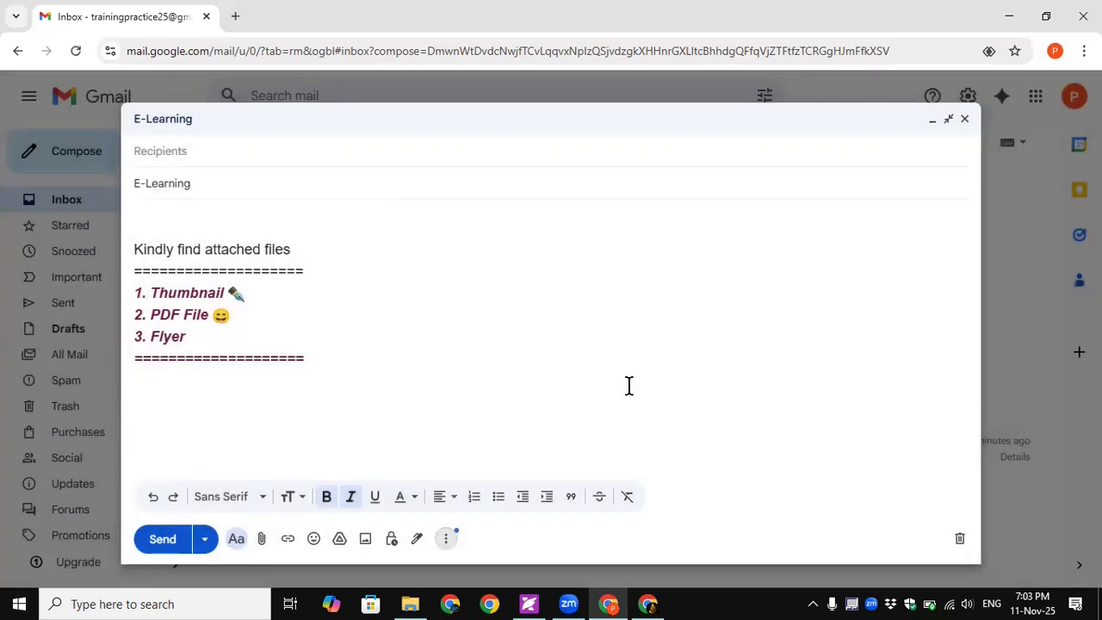
Step: Discard the current draft and start a new message in the enlarged compose window
left_click(959, 541)
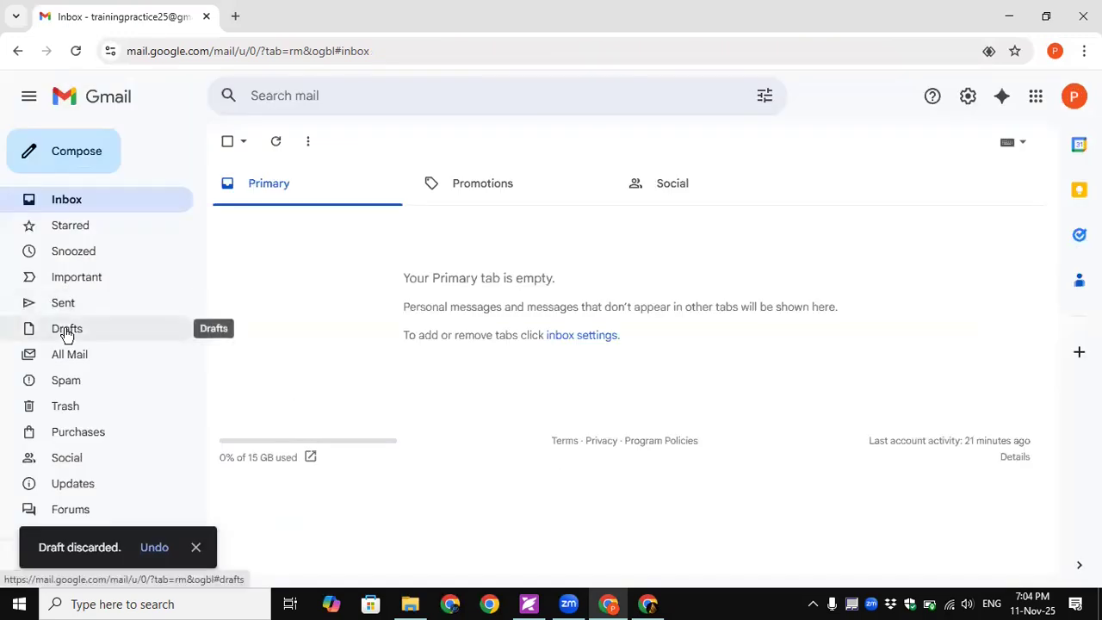
left_click(60, 162)
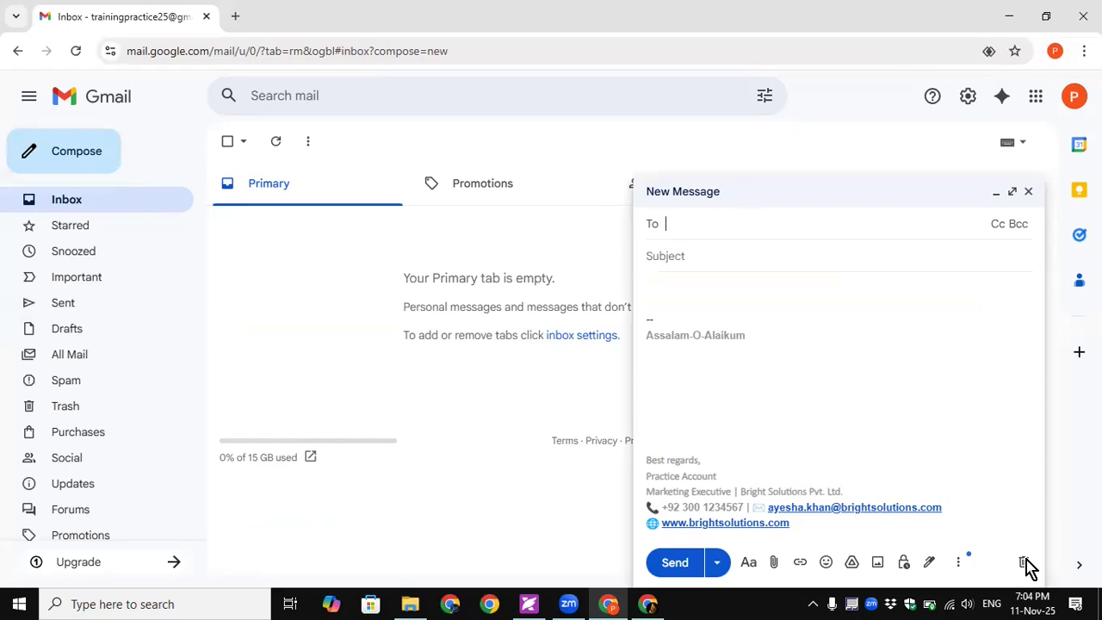
left_click(1013, 191)
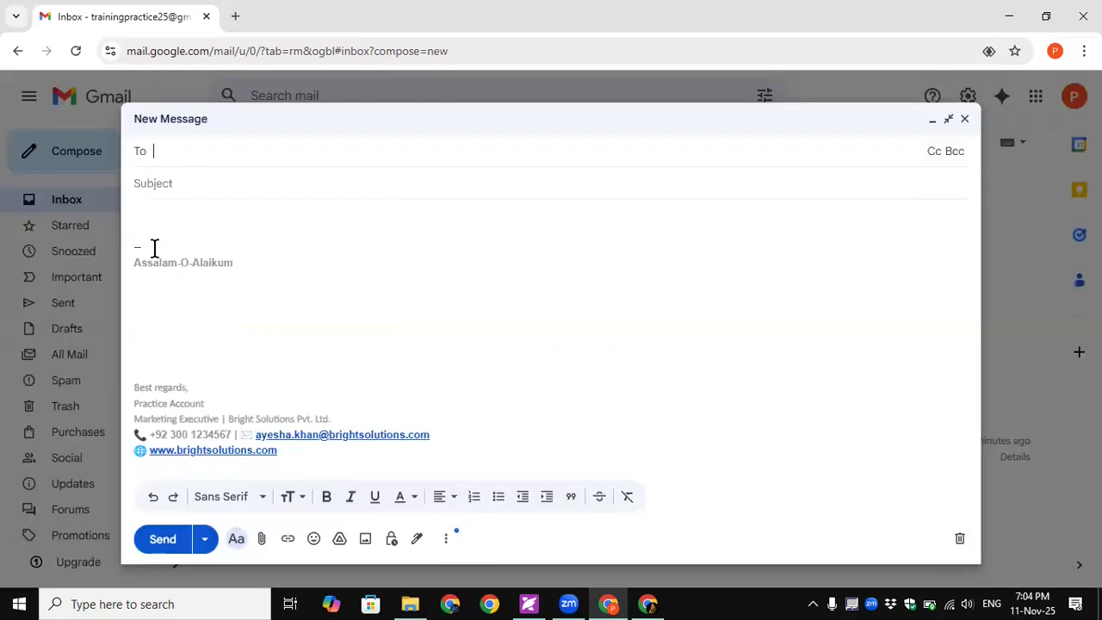
Step: Insert the "E-Learning" template into the new message, between the "Assalam-O-Alaikum" greeting and the closing signature
left_click(136, 295)
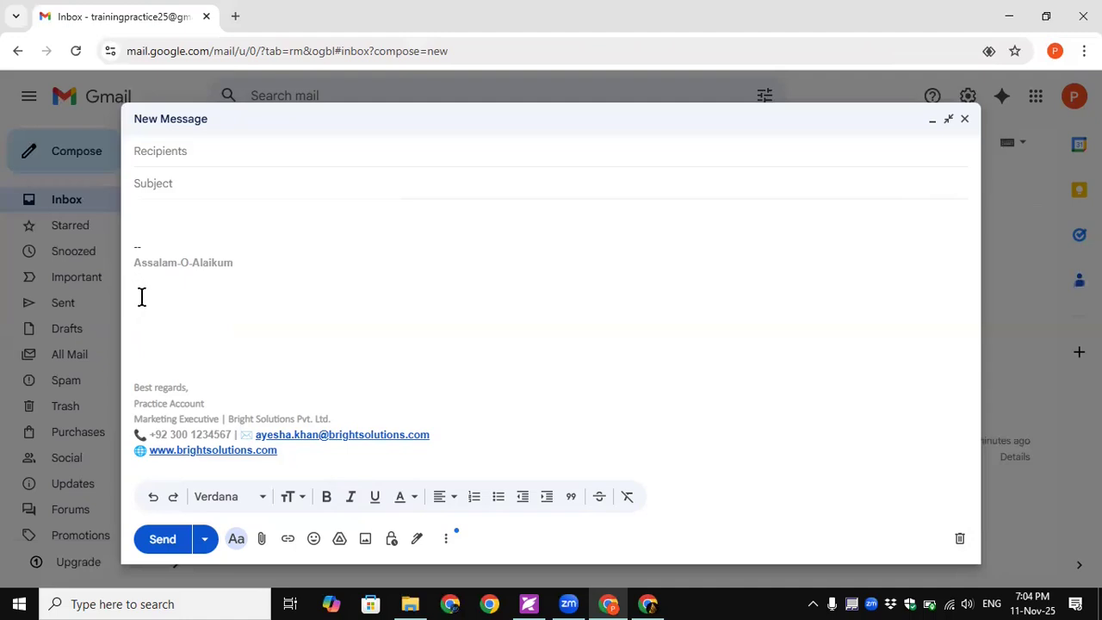
left_click(446, 539)
mouse_move(522, 481)
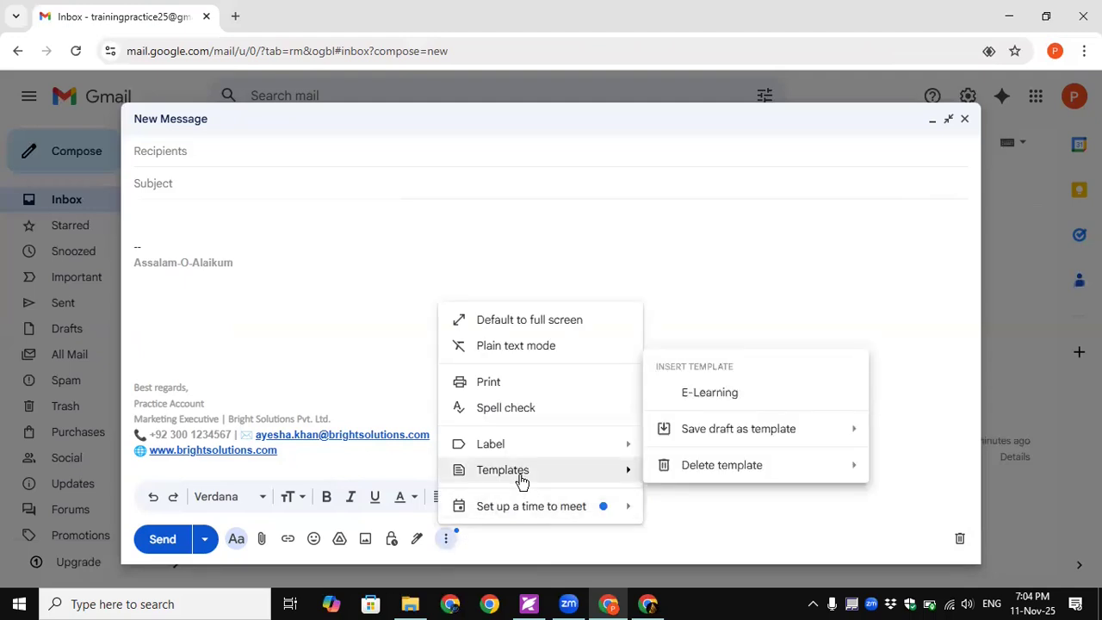
left_click(696, 390)
Step: Delete the emoji after "PDF File" and the separator line of equals signs below "3. Flyer"
scroll(251, 401, "down", 2)
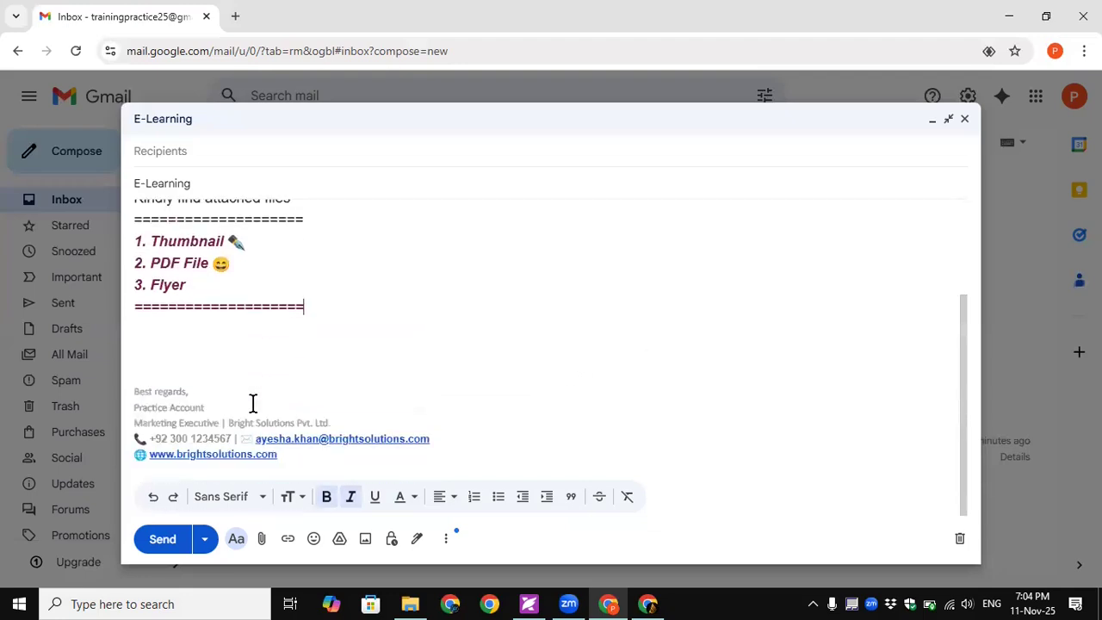
scroll(253, 403, "up", 3)
scroll(253, 403, "down", 3)
scroll(253, 403, "up", 2)
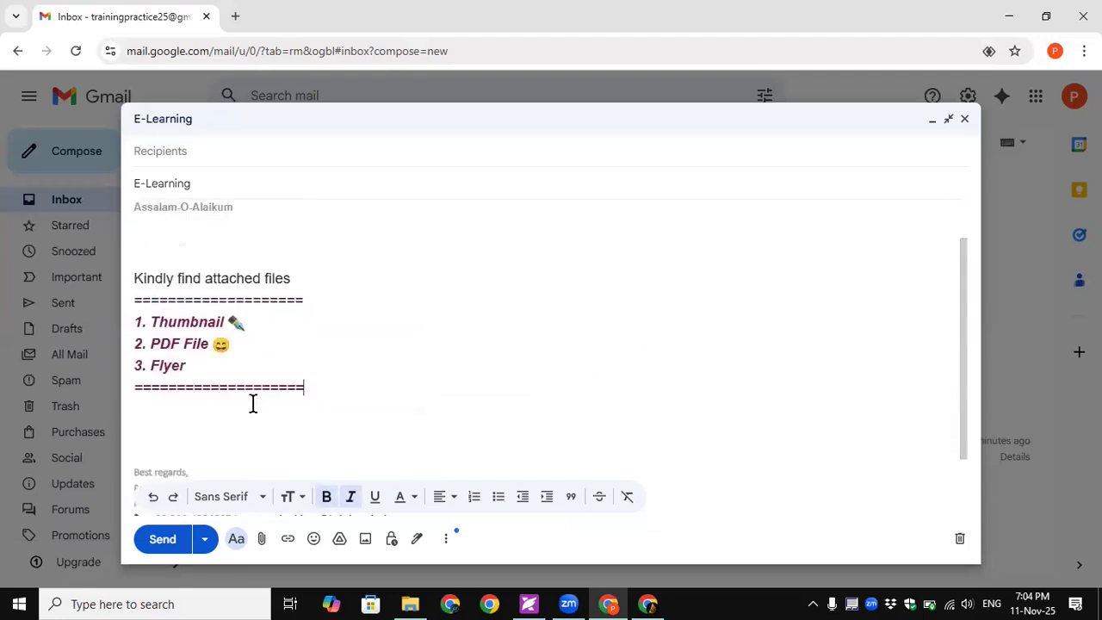
left_click(239, 343)
key("BackSpace")
left_click_drag(312, 386, 135, 398)
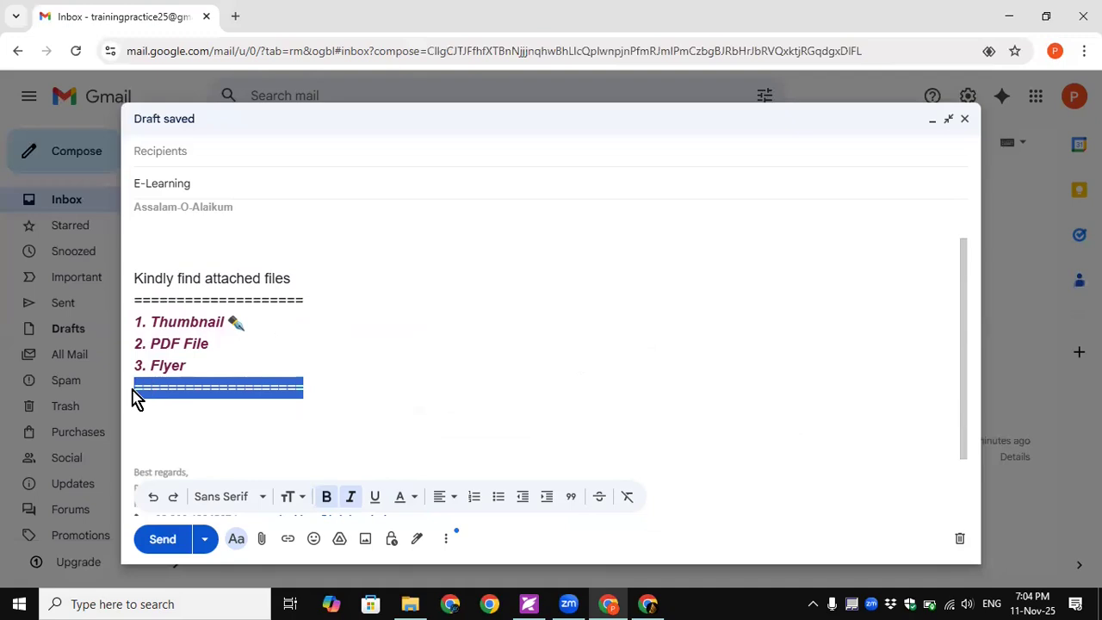
key("BackSpace")
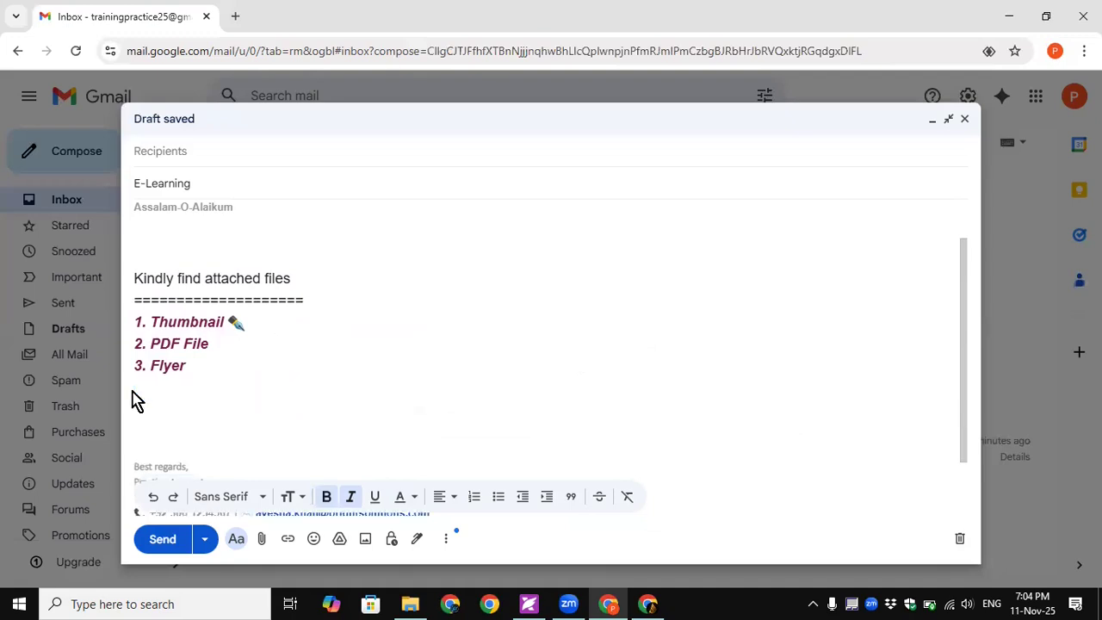
key("Delete")
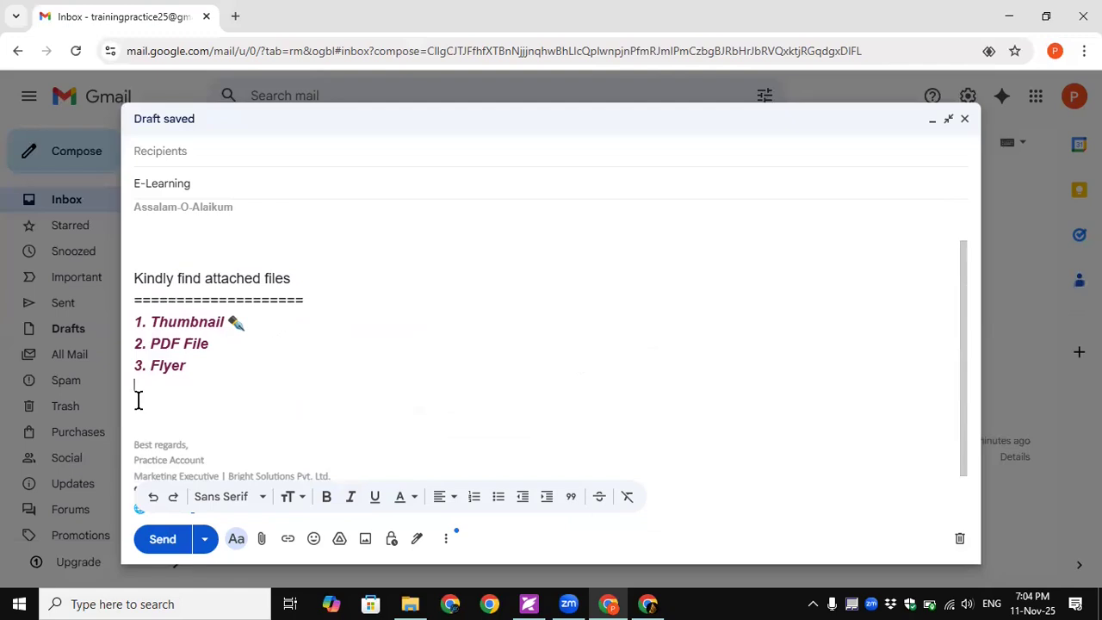
Step: Delete the closing signature block below the list and the "Assalam-O-Alaikum" greeting with its extra blank lines above the opening line
key("ctrl+shift+End")
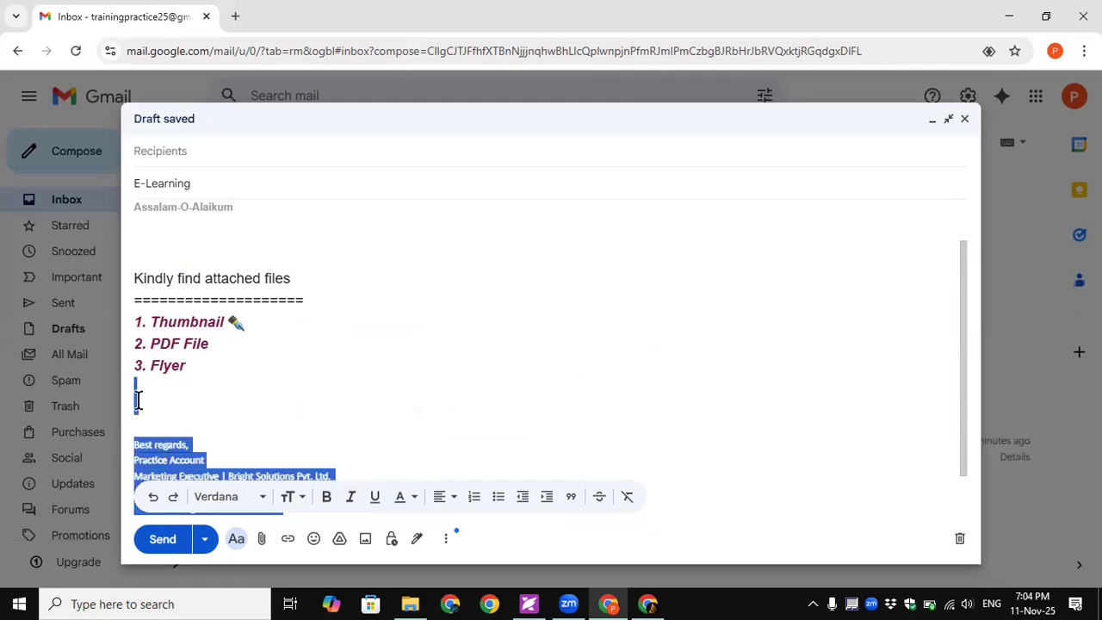
key("Delete")
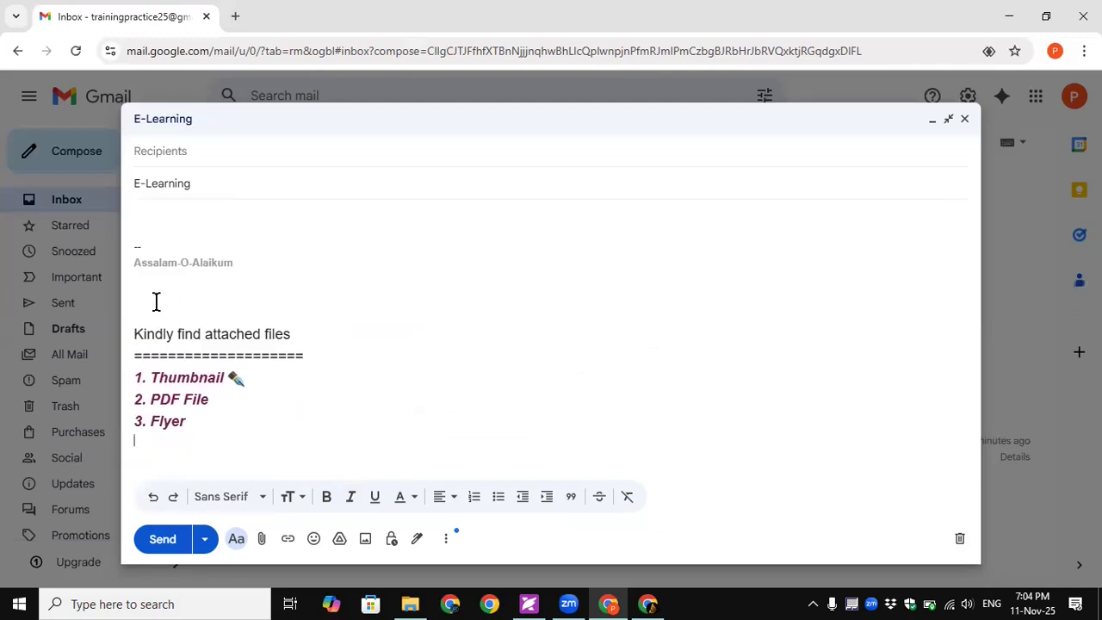
left_click_drag(147, 291, 121, 243)
key("Delete")
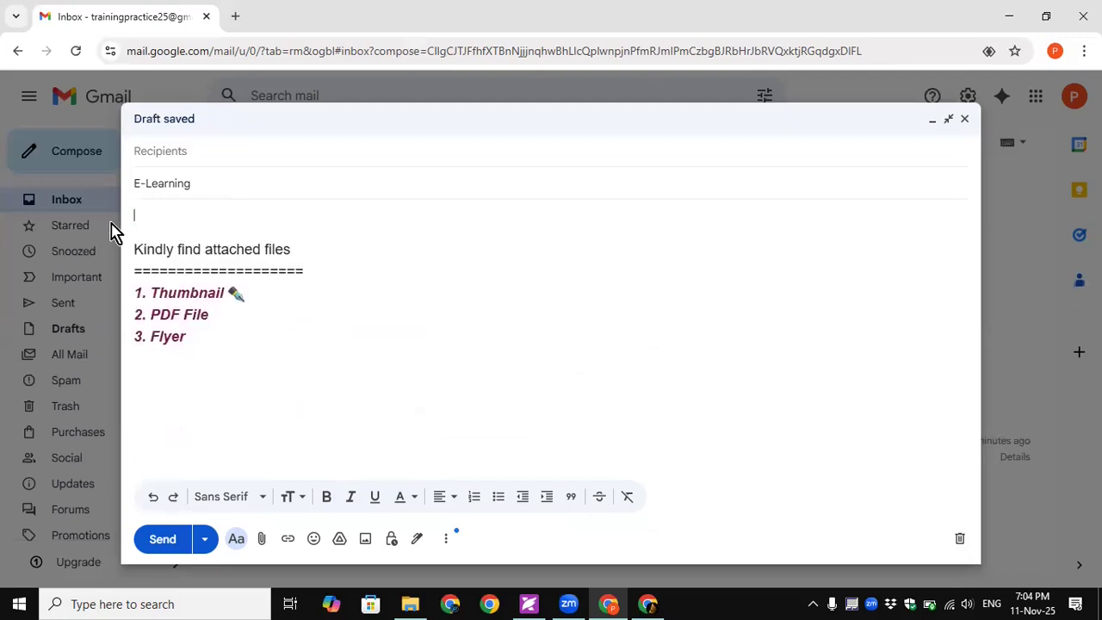
key("Delete")
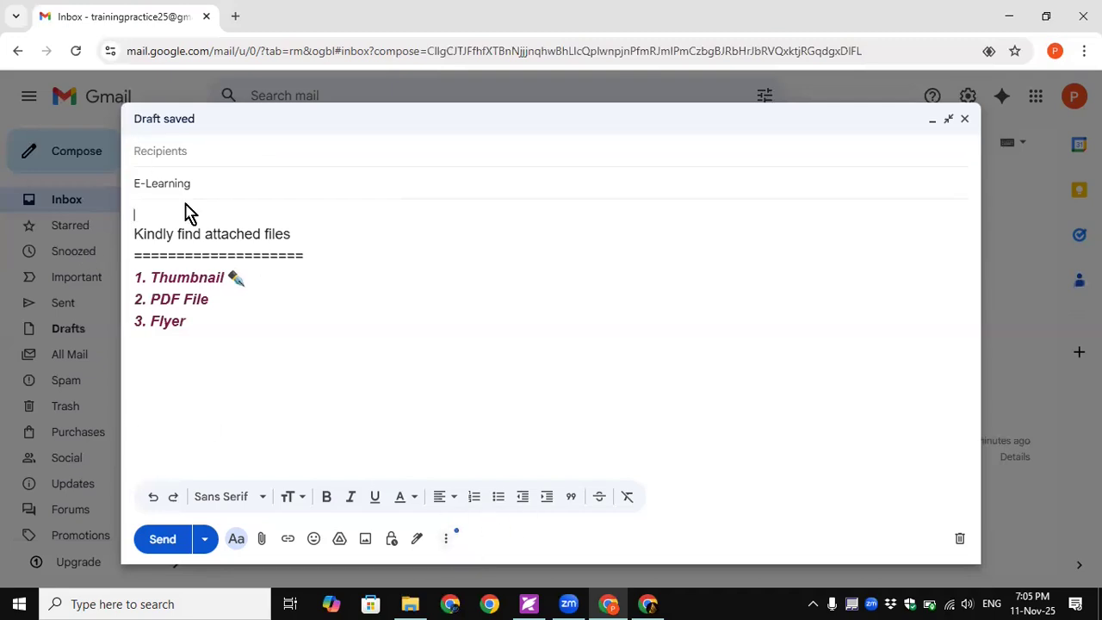
Step: Overwrite the saved "E-Learning" template with the trimmed draft that has no greeting or signature
left_click(447, 540)
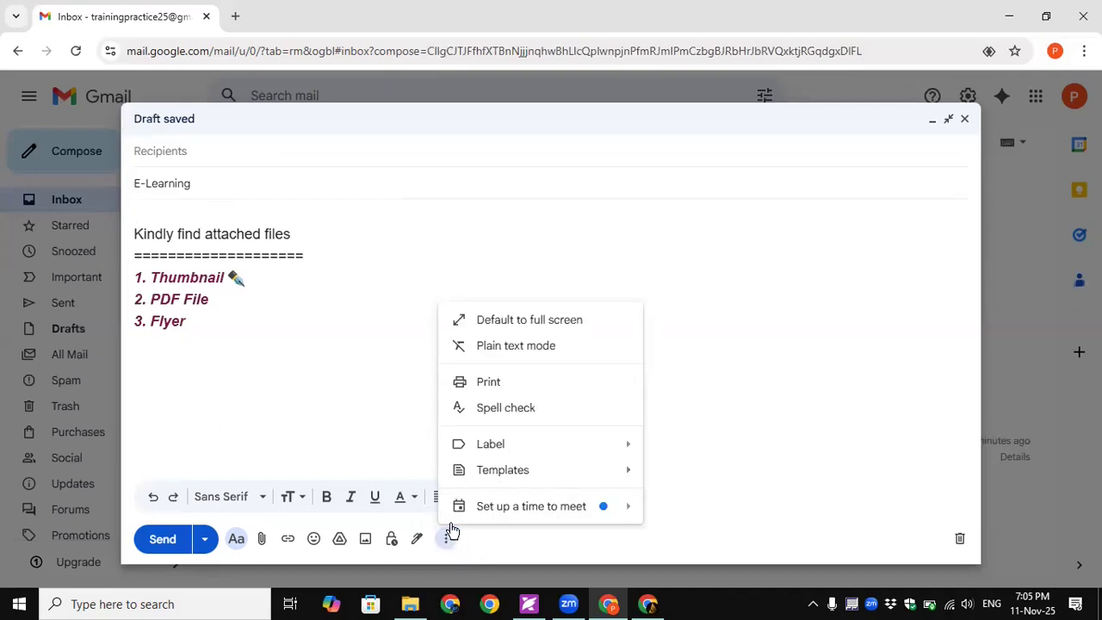
mouse_move(508, 449)
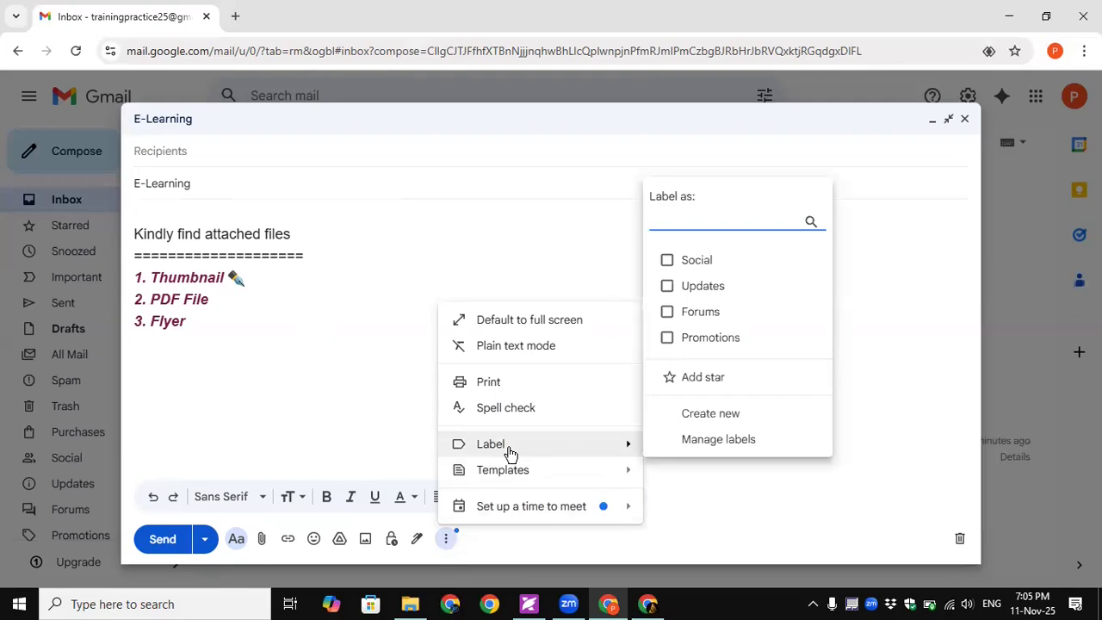
mouse_move(544, 477)
mouse_move(721, 436)
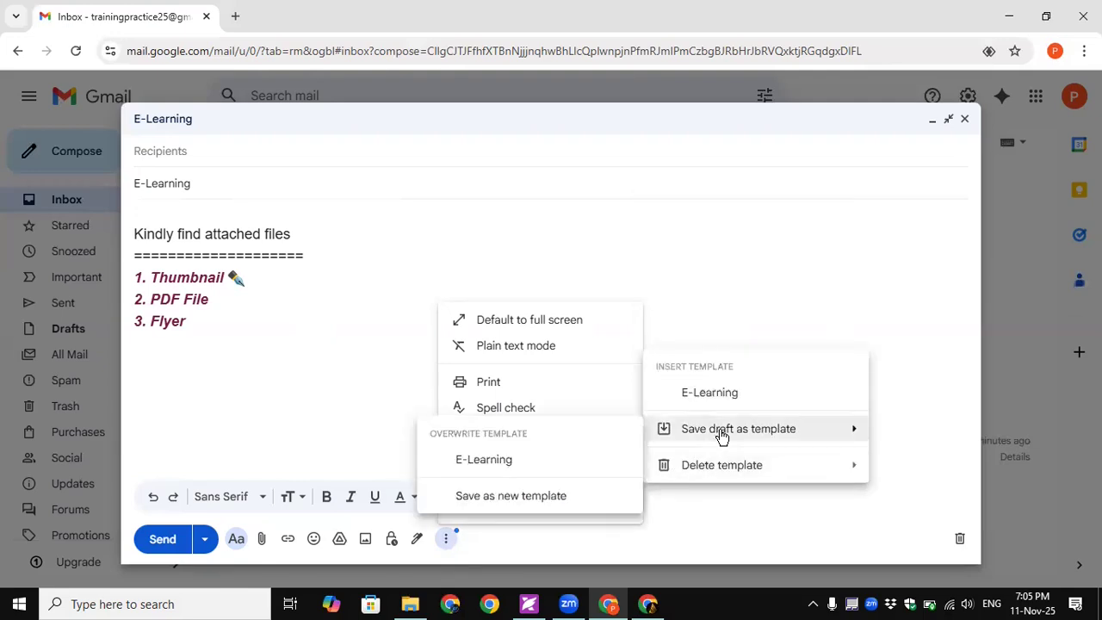
left_click(483, 459)
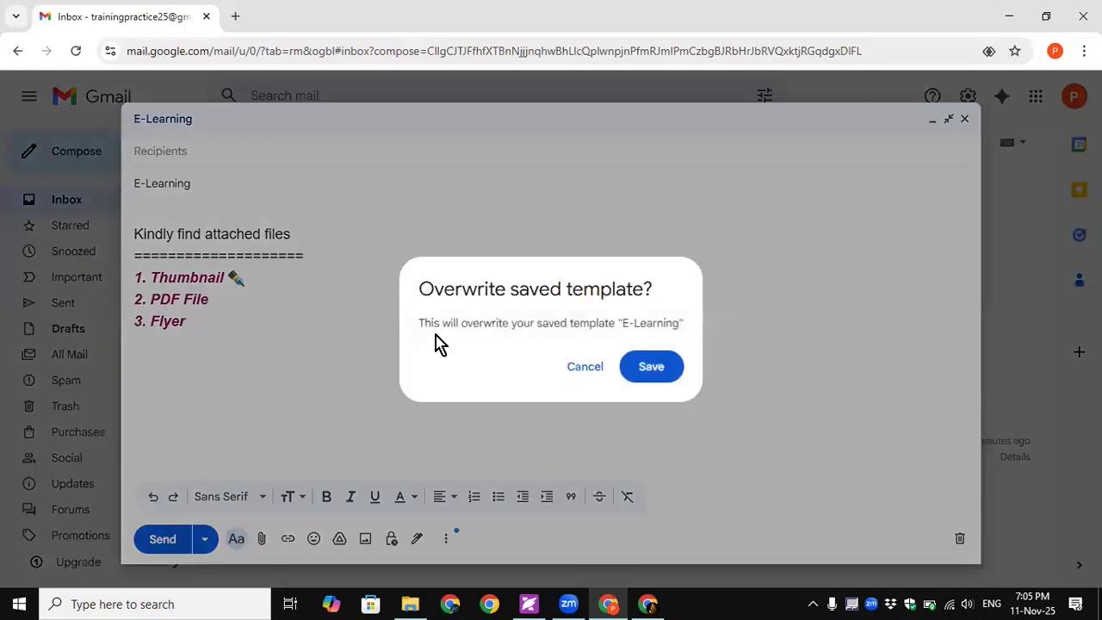
left_click(650, 368)
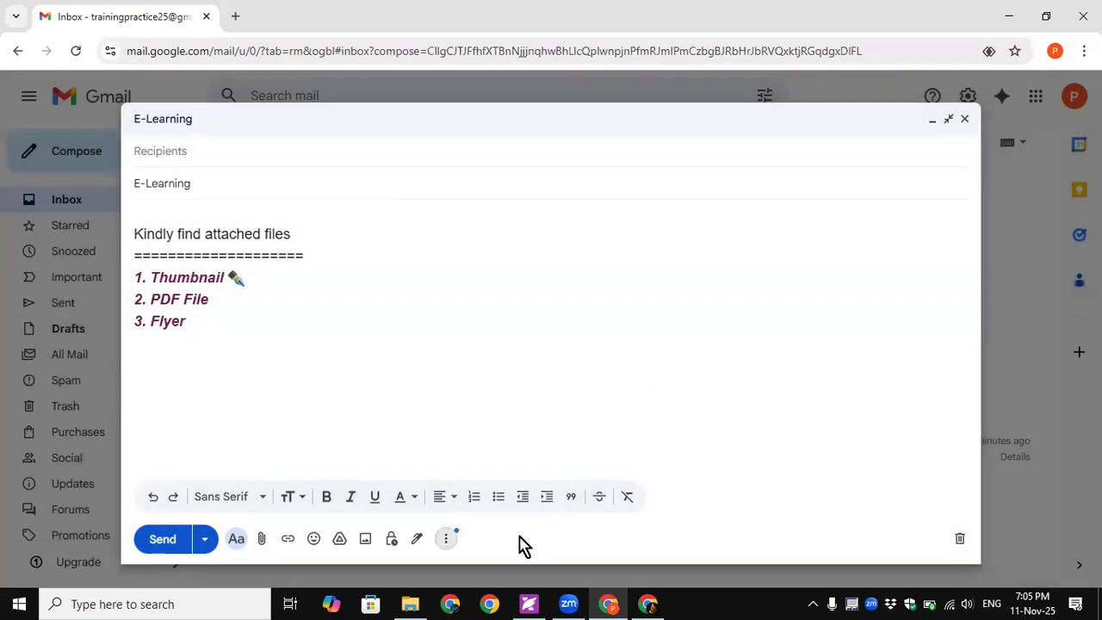
Step: Clear the whole message body and insert the "Official Signature" in its place
left_click(345, 397)
key("ctrl+a")
key("BackSpace")
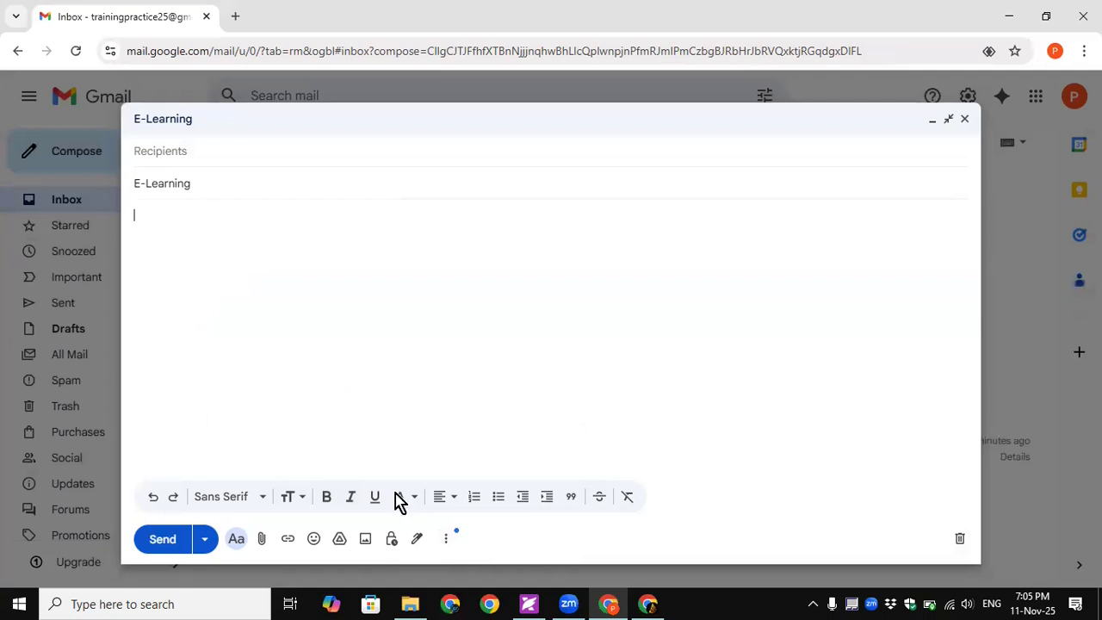
left_click(418, 541)
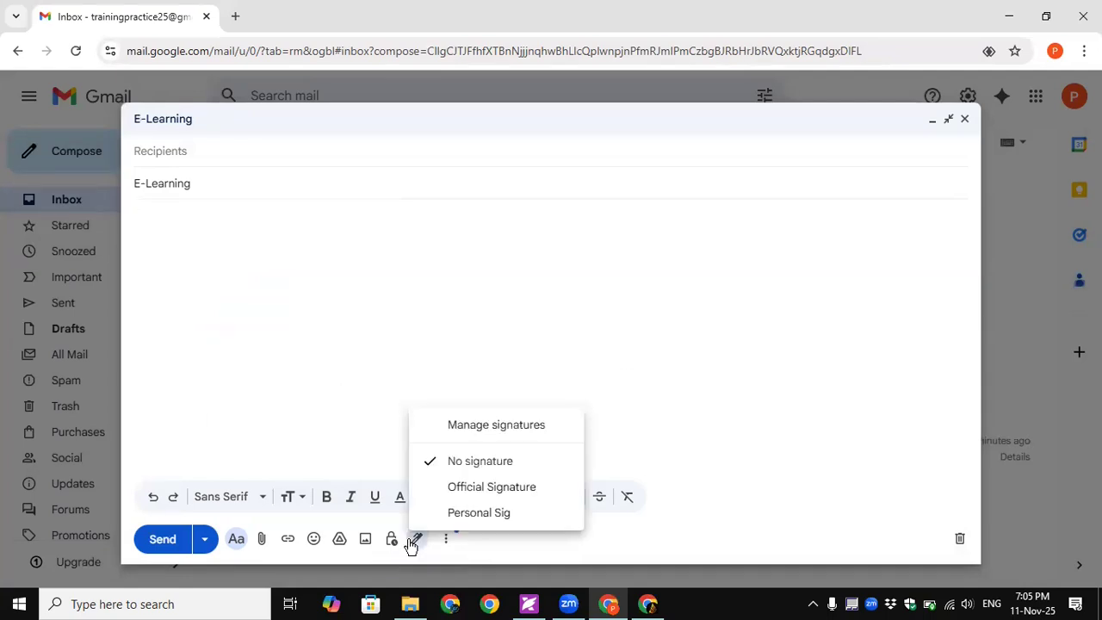
left_click(491, 488)
Step: Insert the "E-Learning" template between the "Assalam-O-Alaikum" greeting and the "Best regards" closing block
left_click(151, 306)
scroll(225, 298, "down", 1)
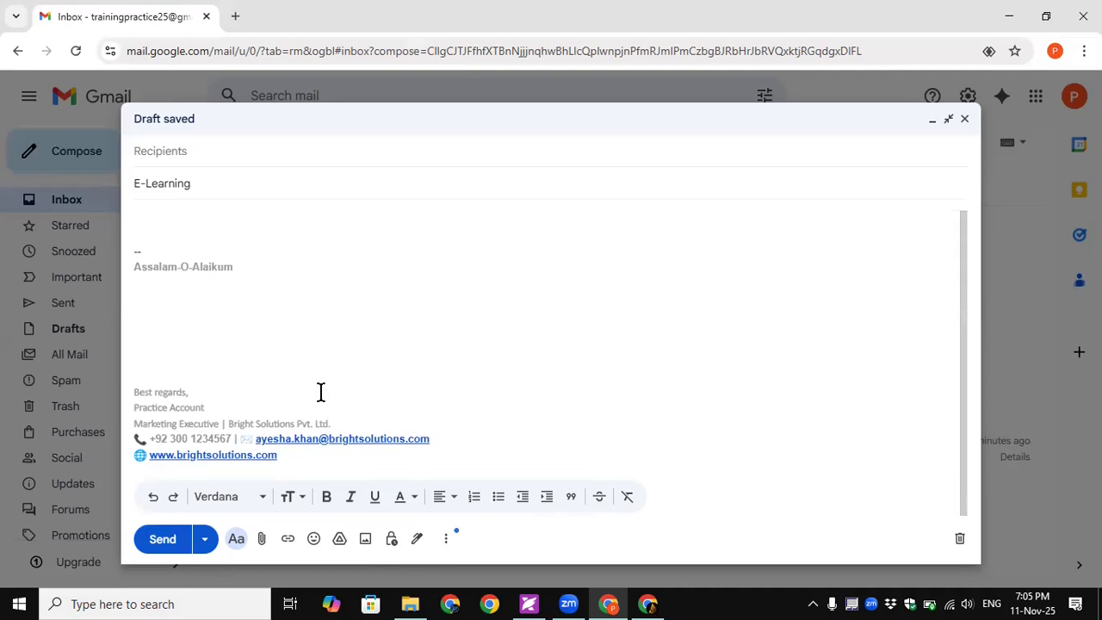
left_click(446, 539)
mouse_move(511, 475)
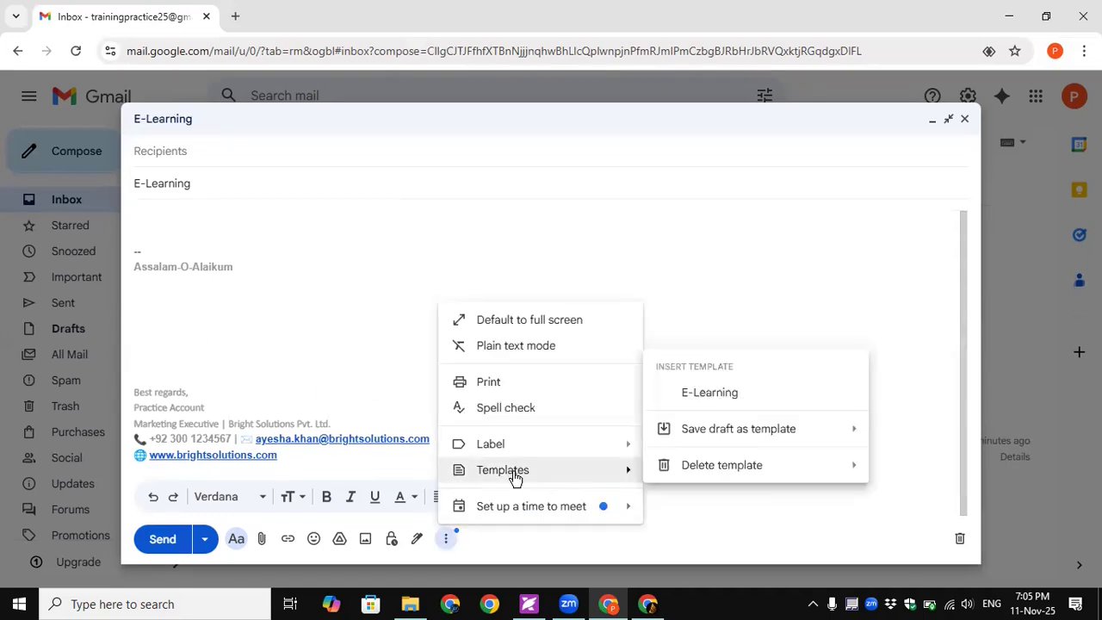
left_click(696, 396)
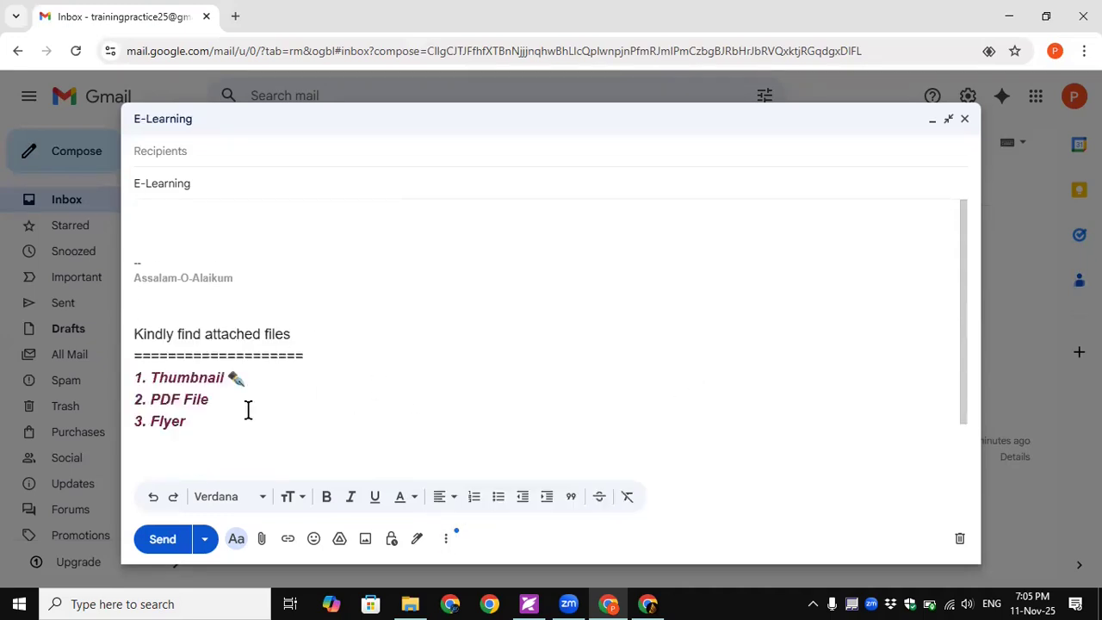
scroll(237, 415, "down", 2)
scroll(239, 414, "up", 1)
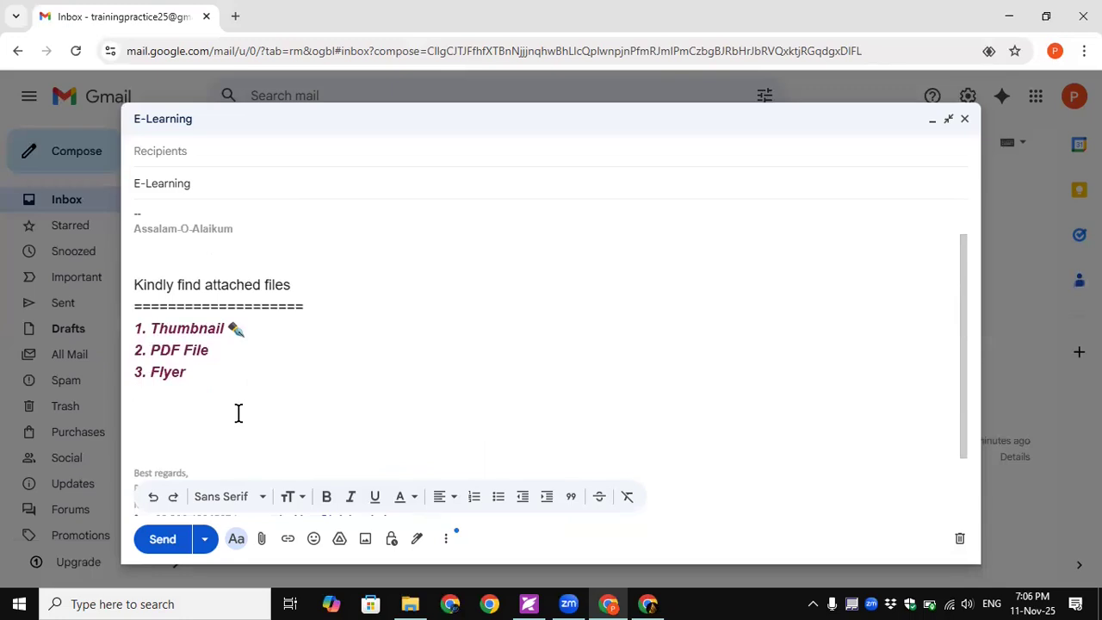
Step: Format the "1. Thumbnail" line of the list as a quote
left_click_drag(248, 328, 129, 338)
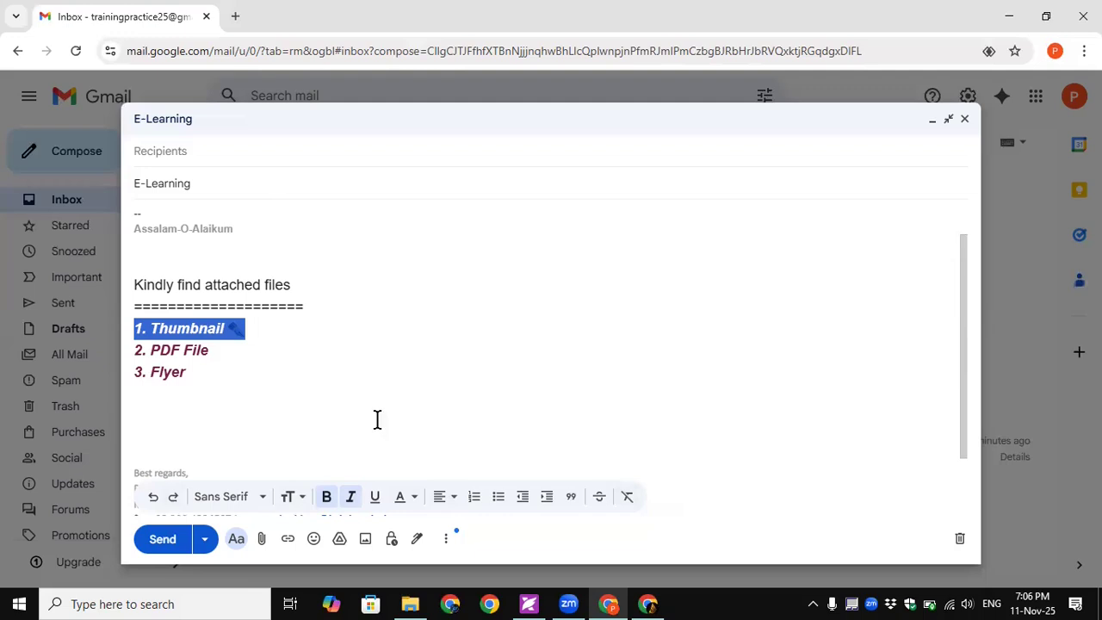
left_click(571, 497)
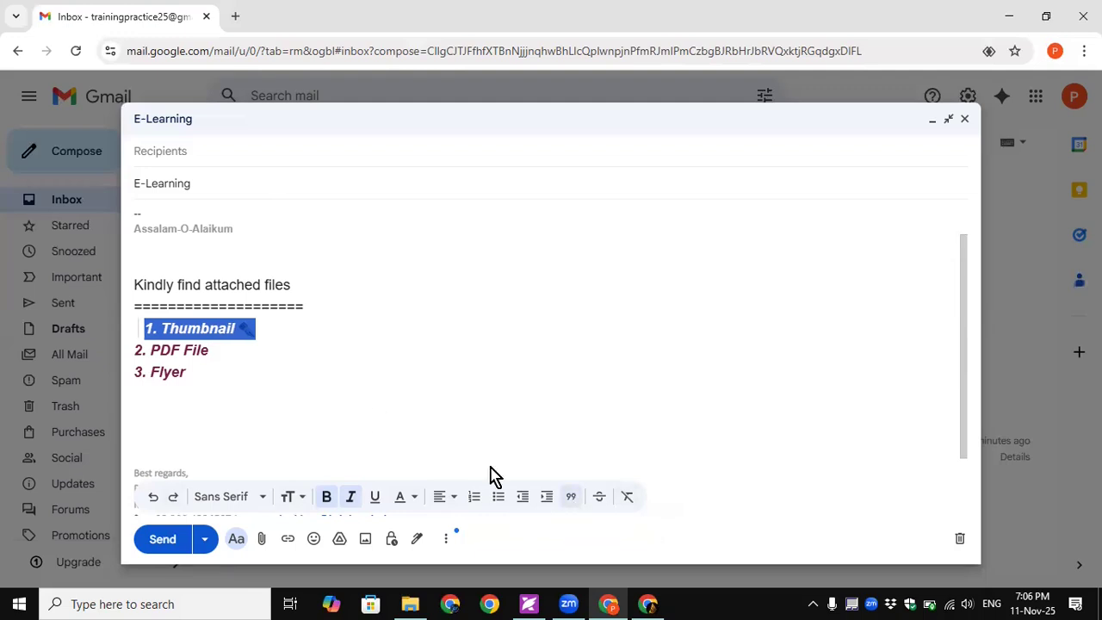
left_click(351, 386)
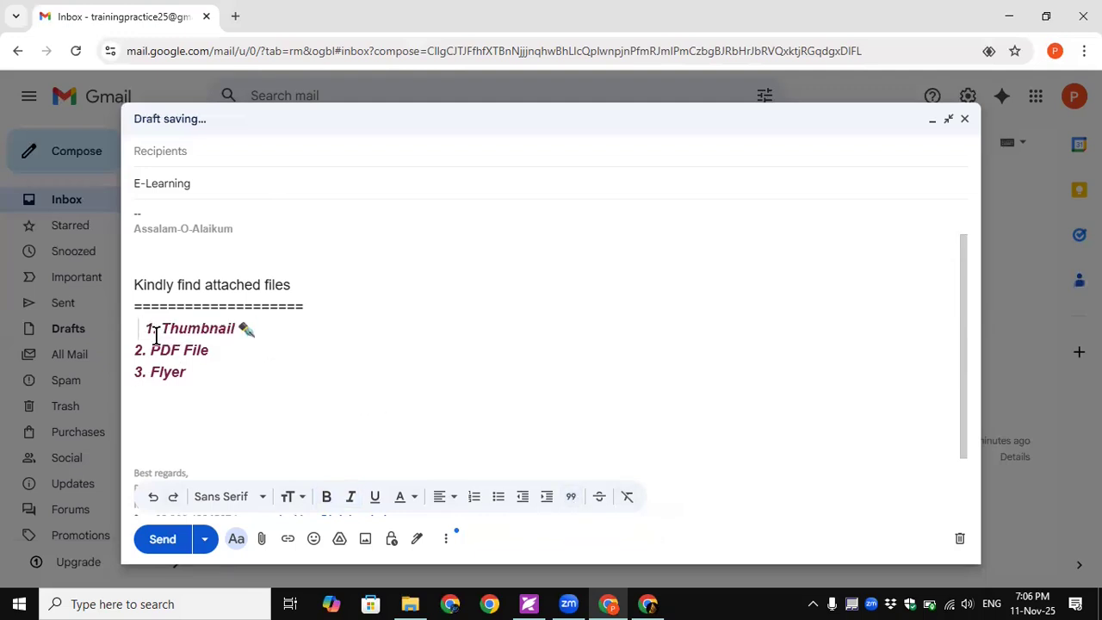
Step: Give the "2. PDF File" line a light purple background color
left_click_drag(216, 347, 118, 367)
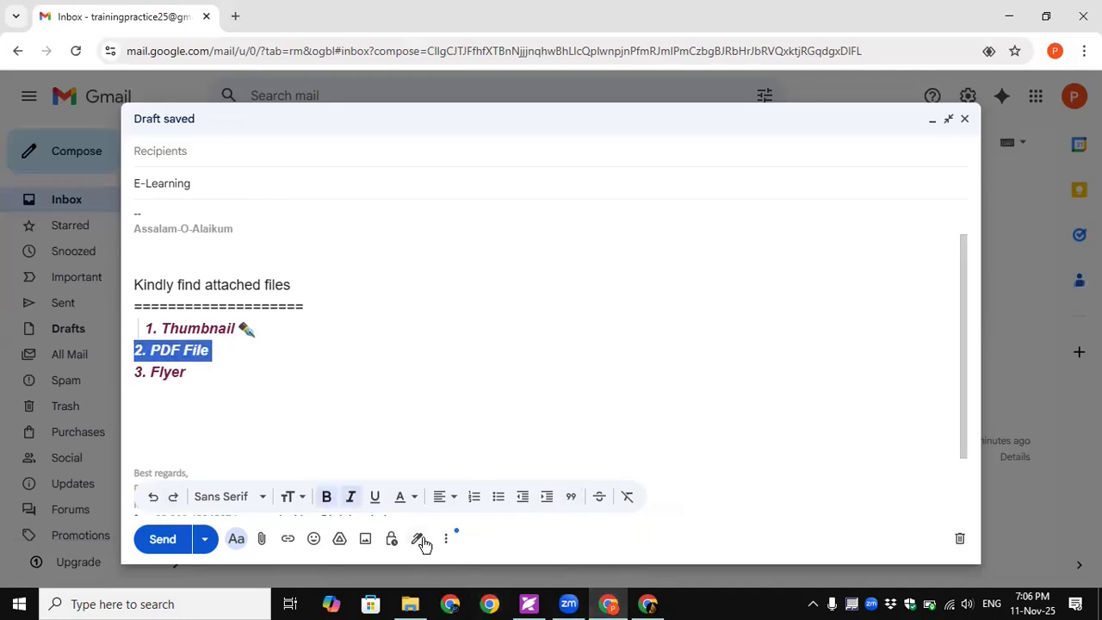
left_click(410, 505)
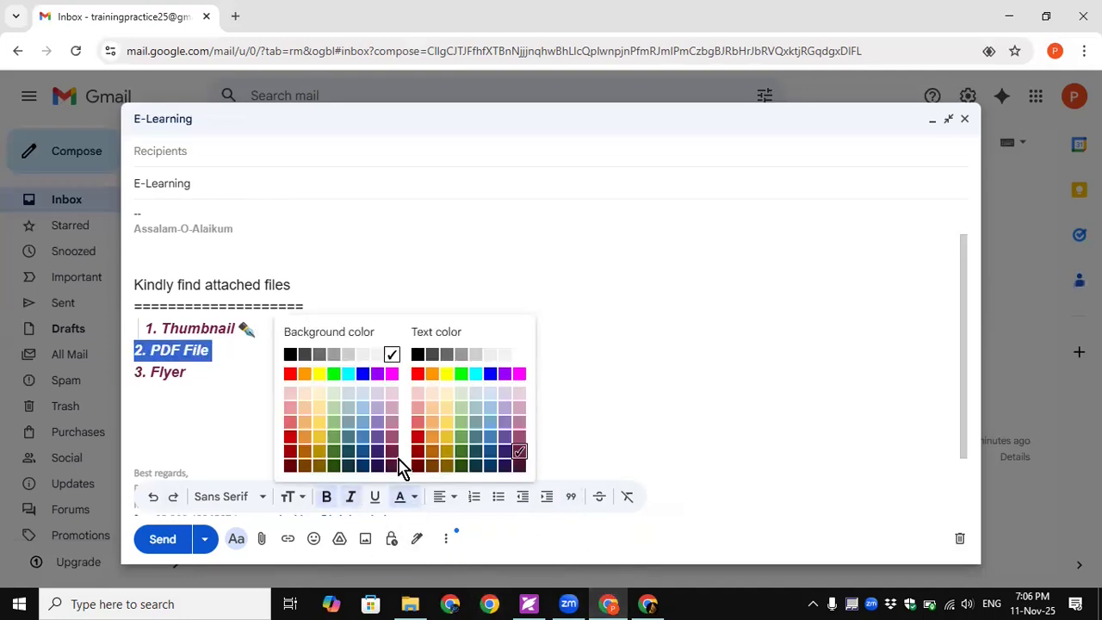
left_click(377, 394)
left_click(261, 389)
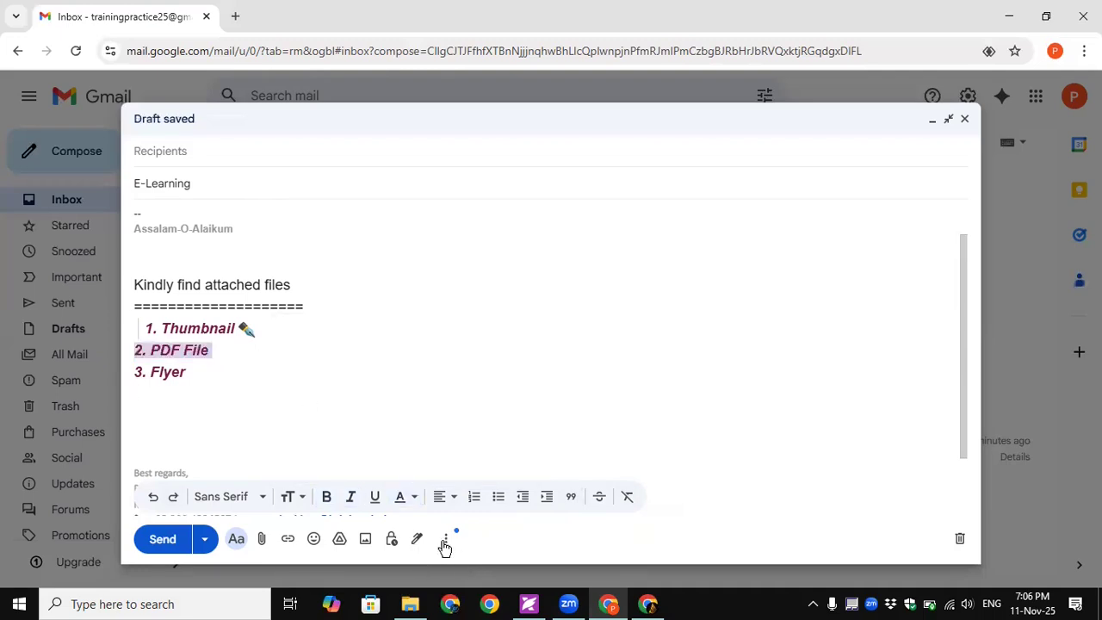
Step: Delete the surplus blank lines between "3. Flyer" and the "Best regards" closing block
scroll(173, 362, "down", 2)
left_click(157, 325)
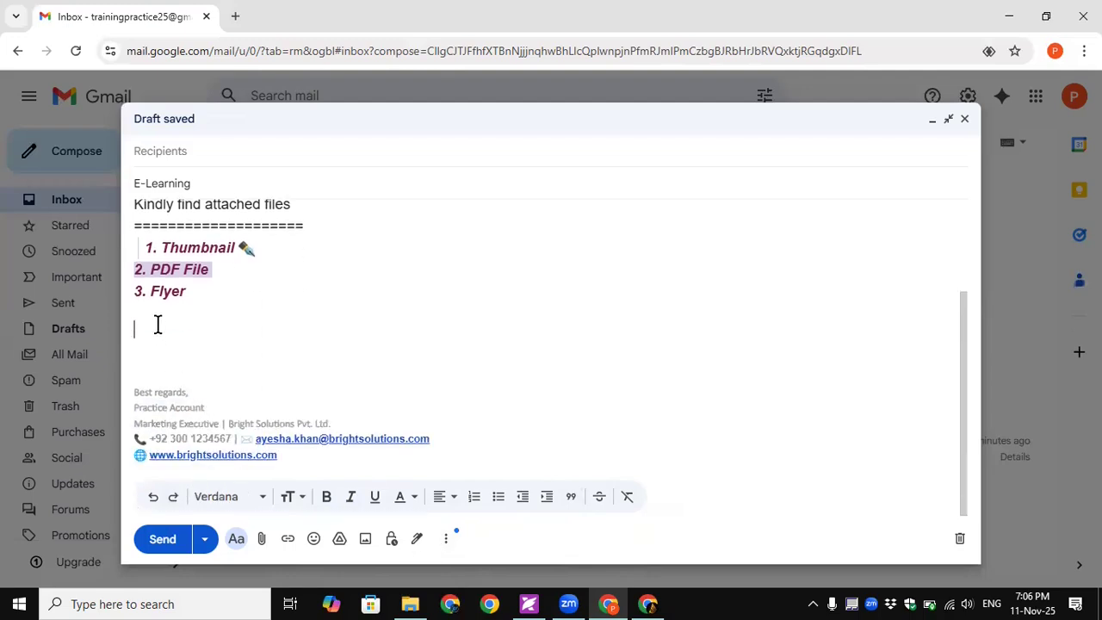
key("Delete")
key("Delete")
key("Delete")
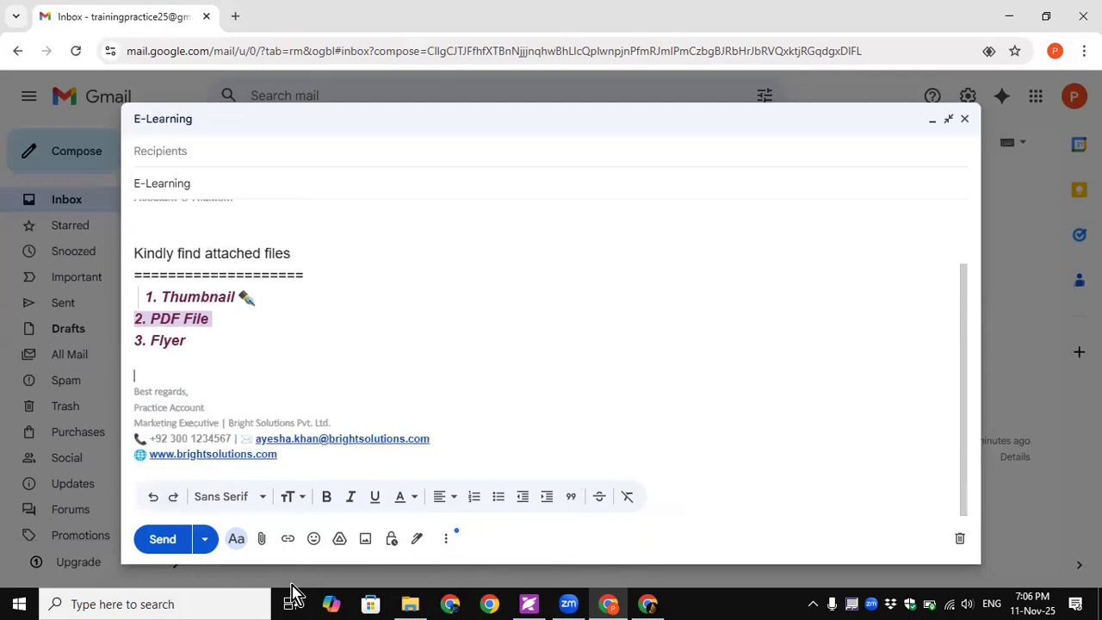
Step: Overwrite the "E-Learning" template with the reformatted draft, including its greeting and closing signature
left_click(447, 541)
mouse_move(542, 469)
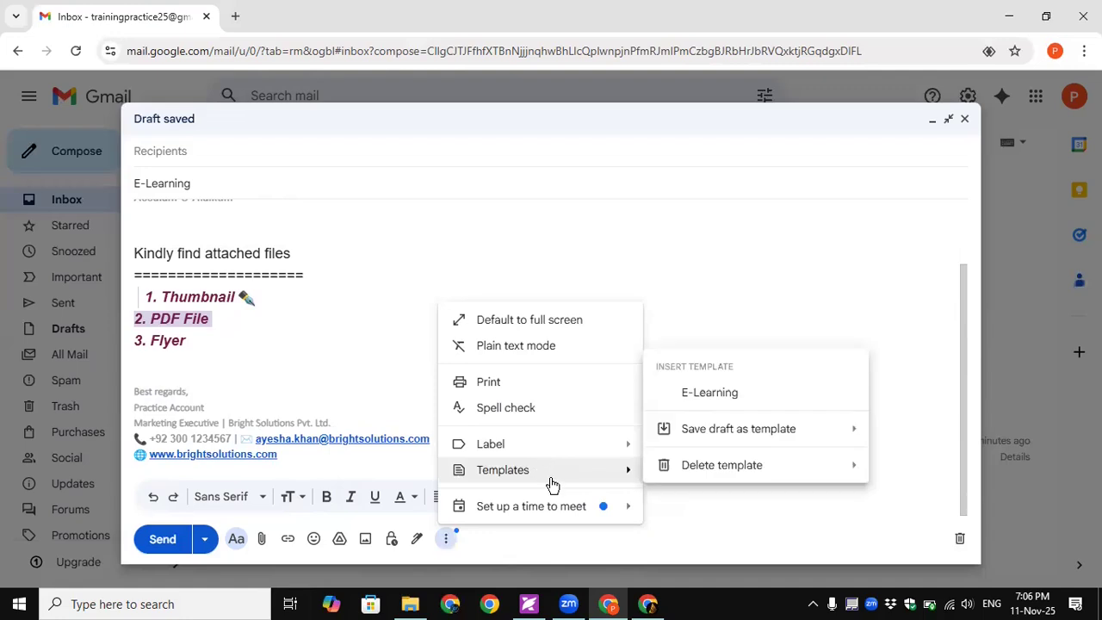
left_click(723, 392)
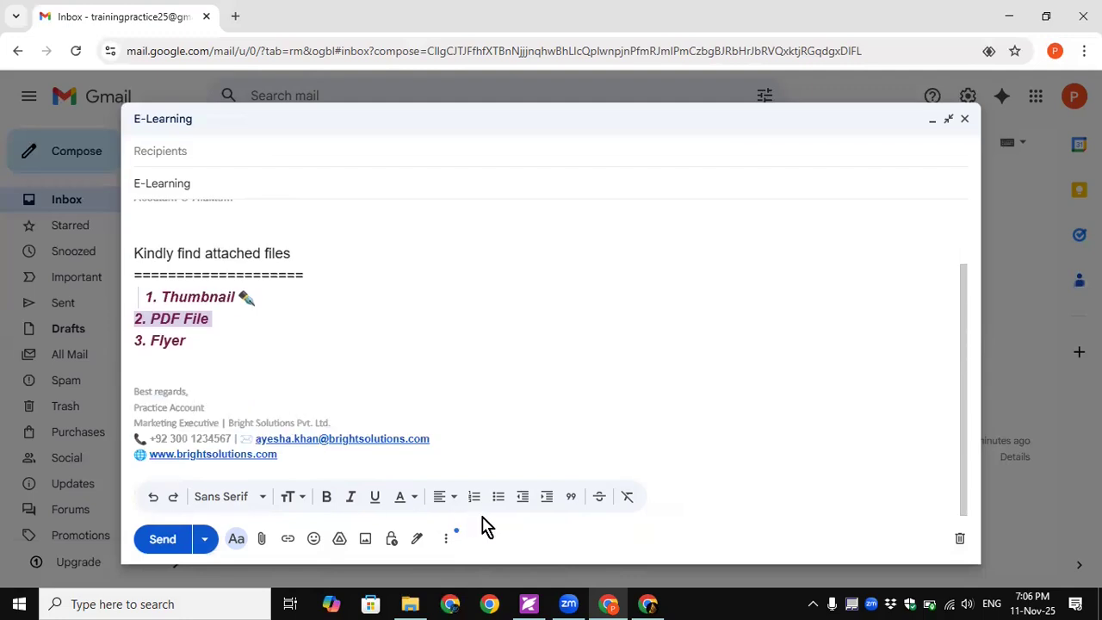
left_click(446, 539)
mouse_move(542, 473)
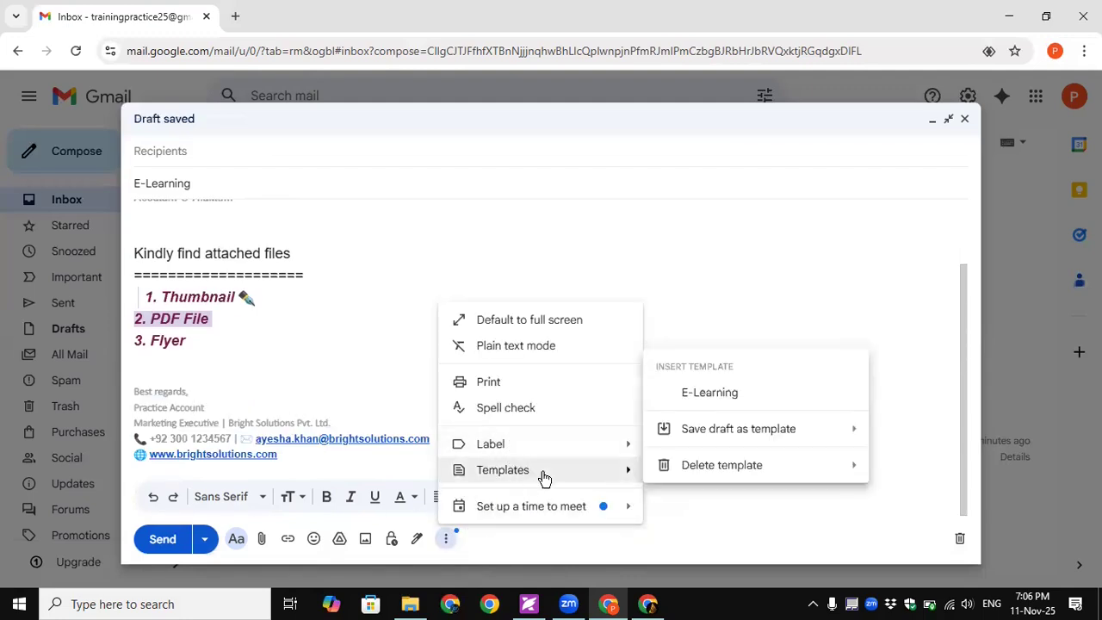
mouse_move(739, 437)
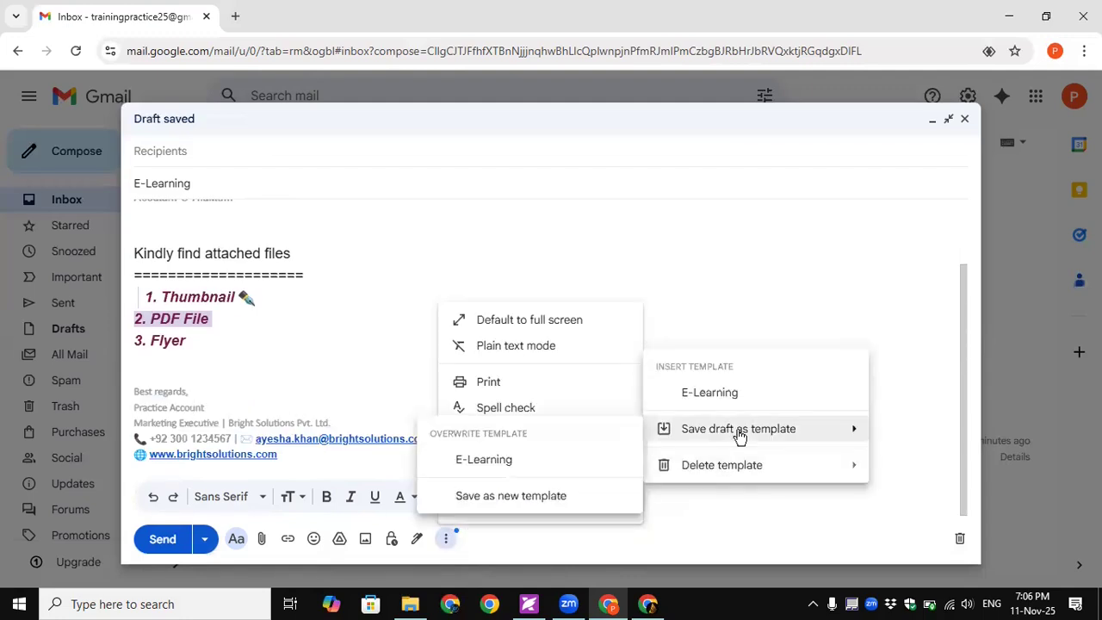
left_click(556, 461)
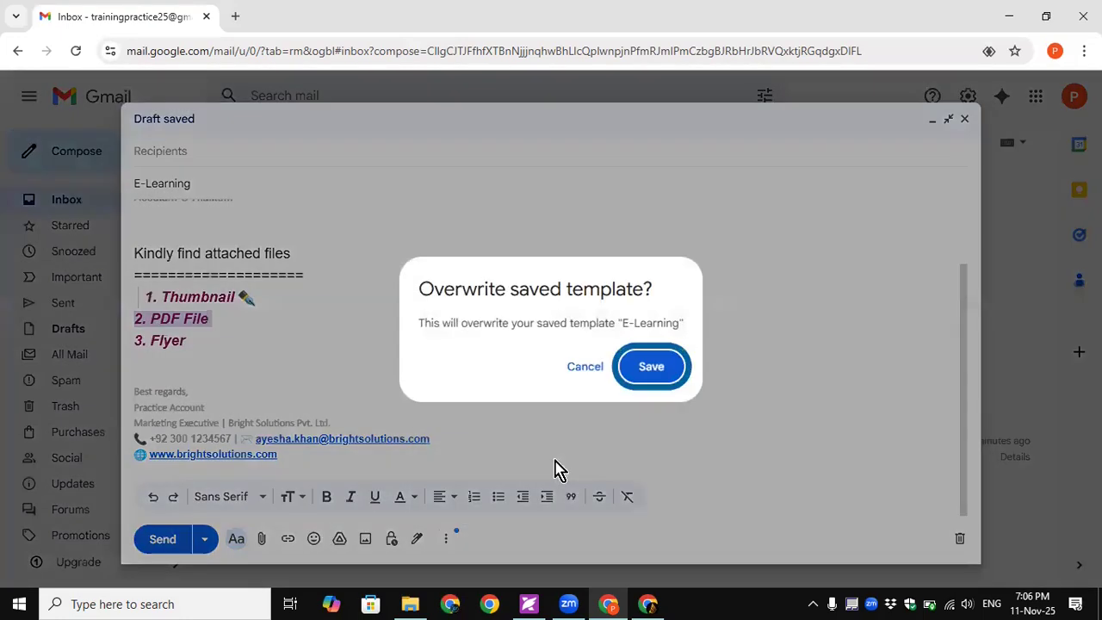
left_click(647, 369)
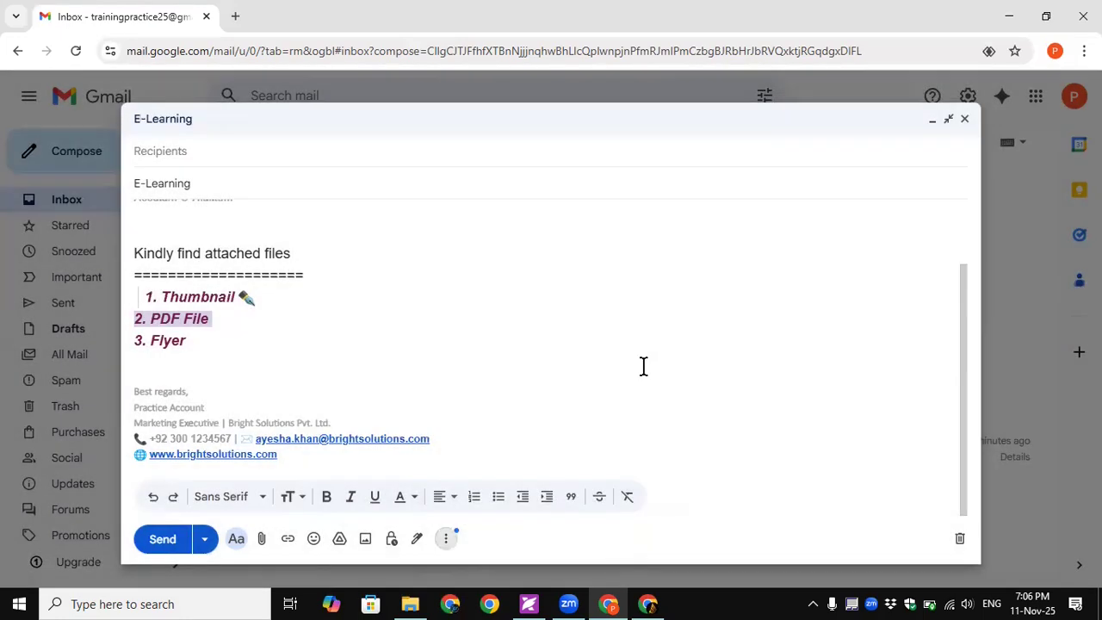
Step: Discard the current draft and open a new message in the enlarged compose window
left_click(962, 539)
left_click(75, 155)
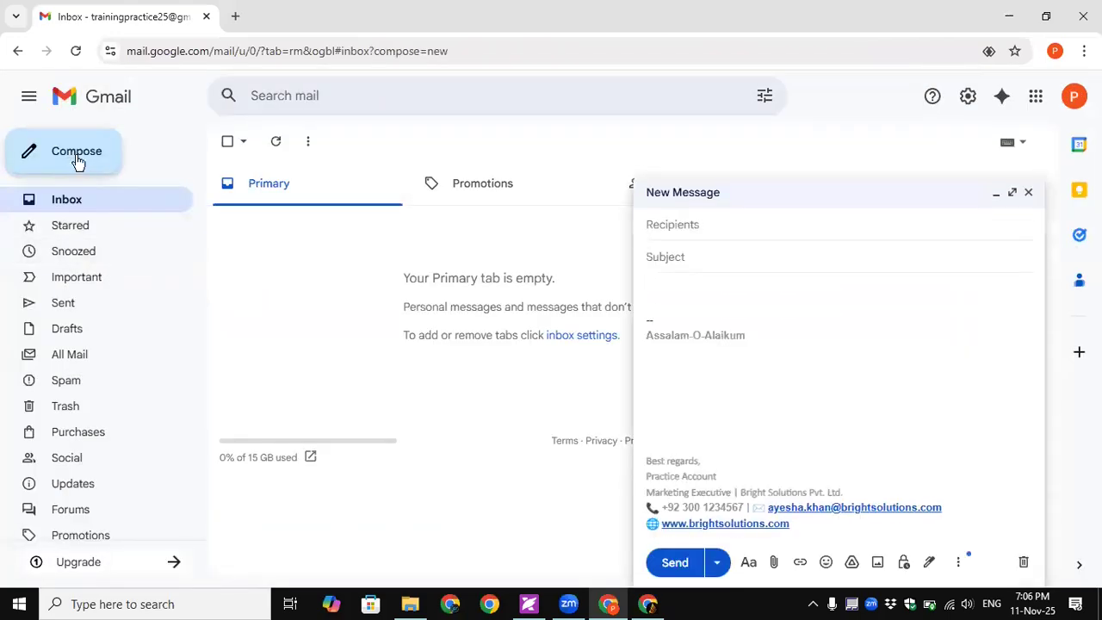
left_click(1013, 192)
Step: Insert the updated "E-Learning" template on the empty first line of the message body, above the automatic signature
left_click(145, 288)
left_click(140, 217)
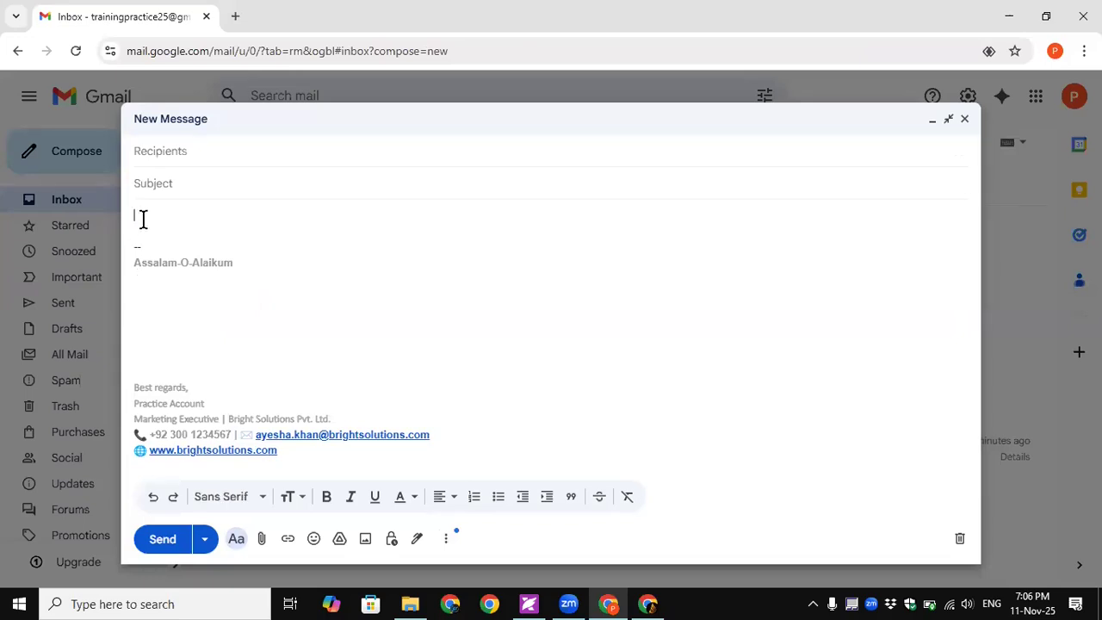
left_click(446, 538)
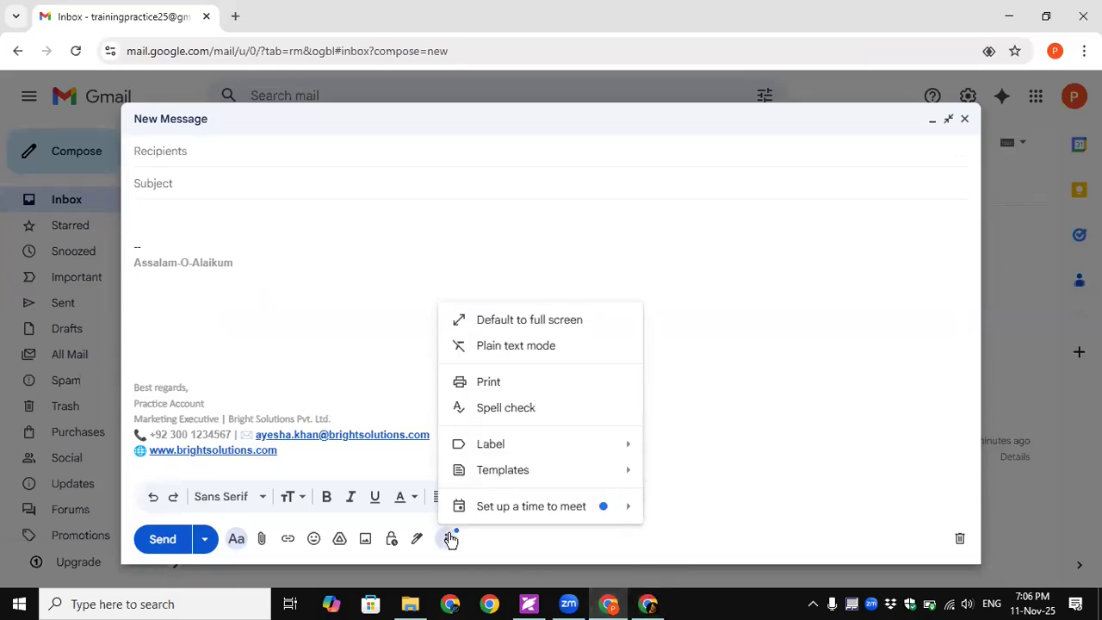
mouse_move(521, 469)
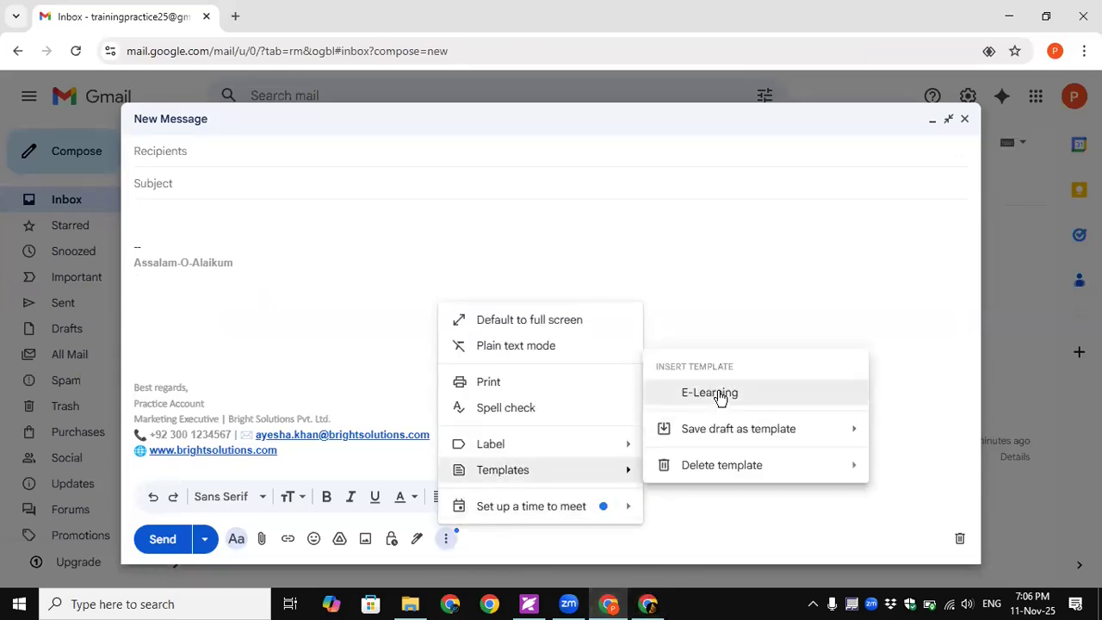
left_click(718, 465)
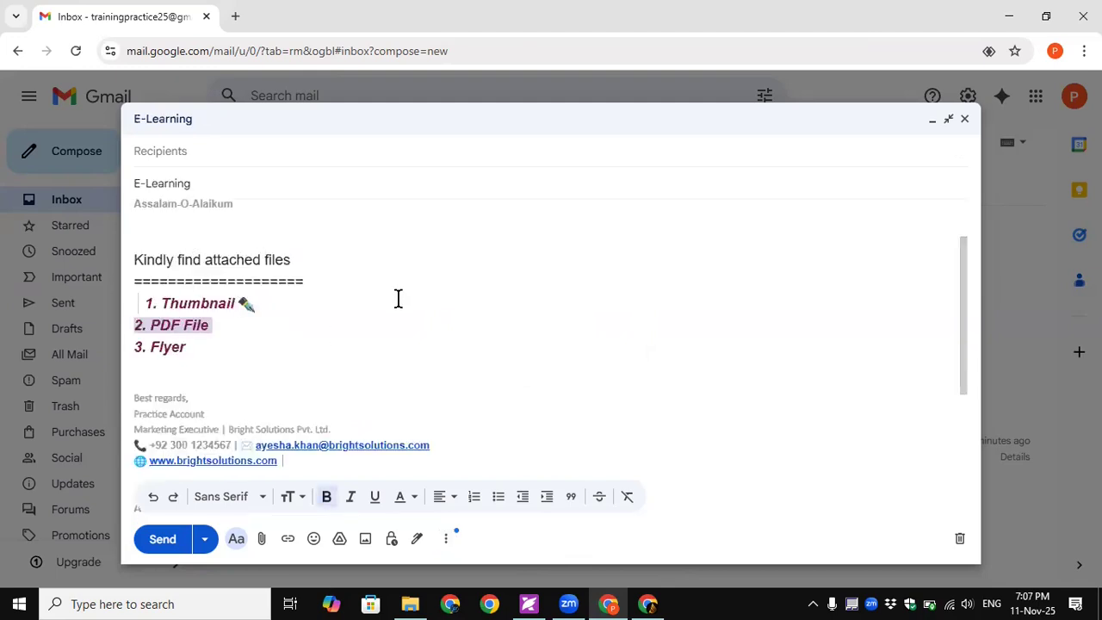
Step: Select the "Official Signature" again and check the message body from the first greeting down to the last closing block
mouse_move(967, 332)
left_mouse_down()
mouse_move(991, 463)
mouse_move(964, 430)
mouse_move(930, 292)
mouse_move(950, 482)
left_mouse_up()
left_click(415, 538)
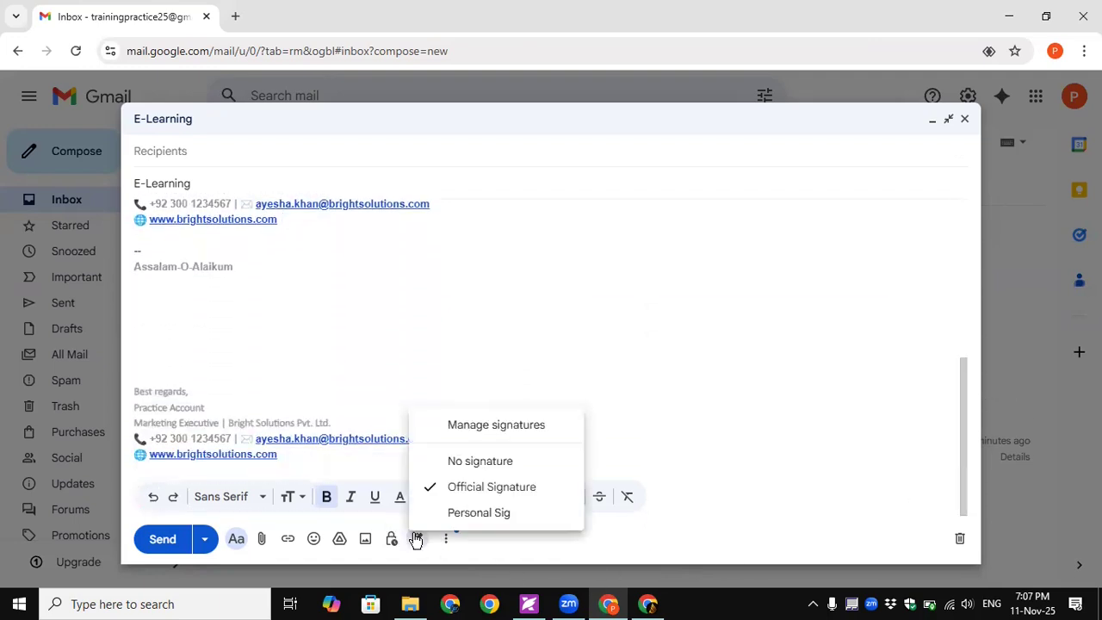
left_click(457, 488)
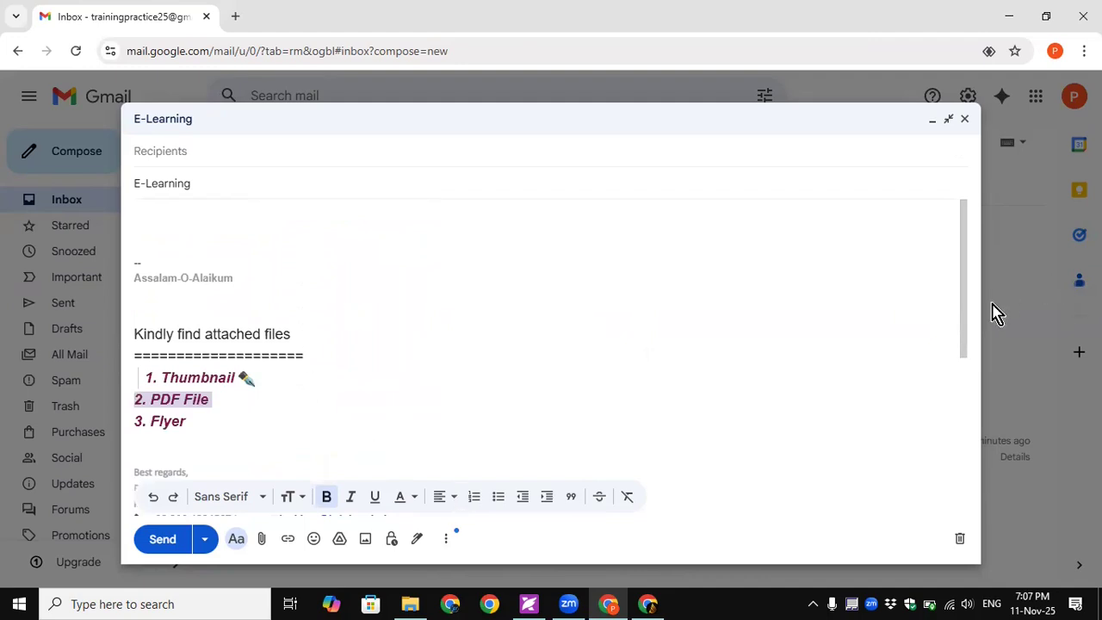
mouse_move(967, 322)
left_mouse_down()
mouse_move(999, 493)
mouse_move(979, 301)
left_mouse_up()
left_click(971, 398)
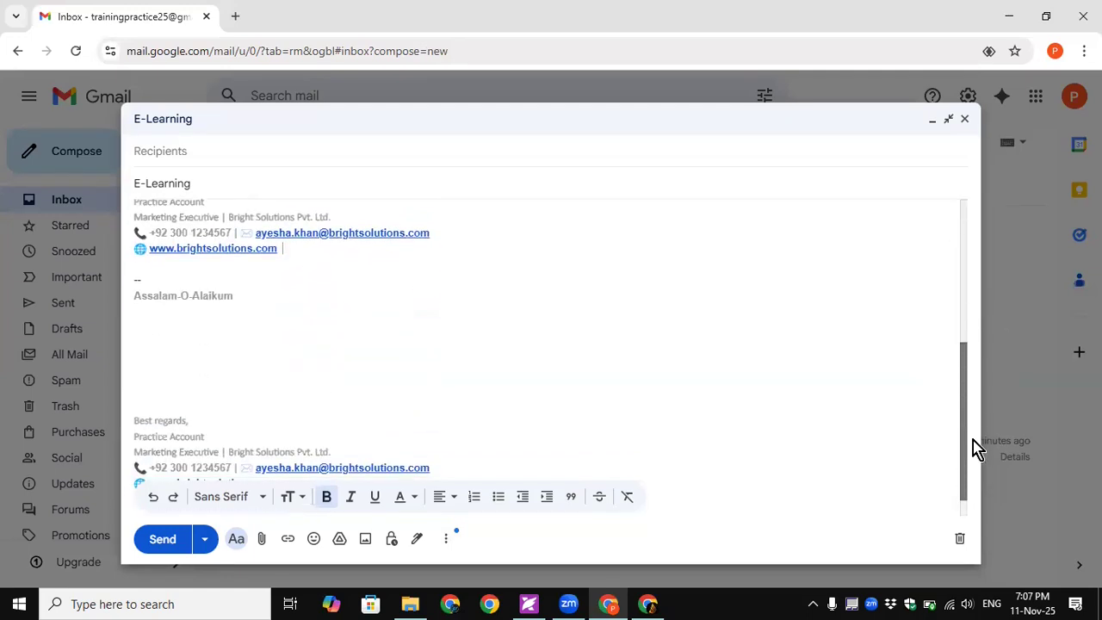
left_click_drag(977, 448, 971, 327)
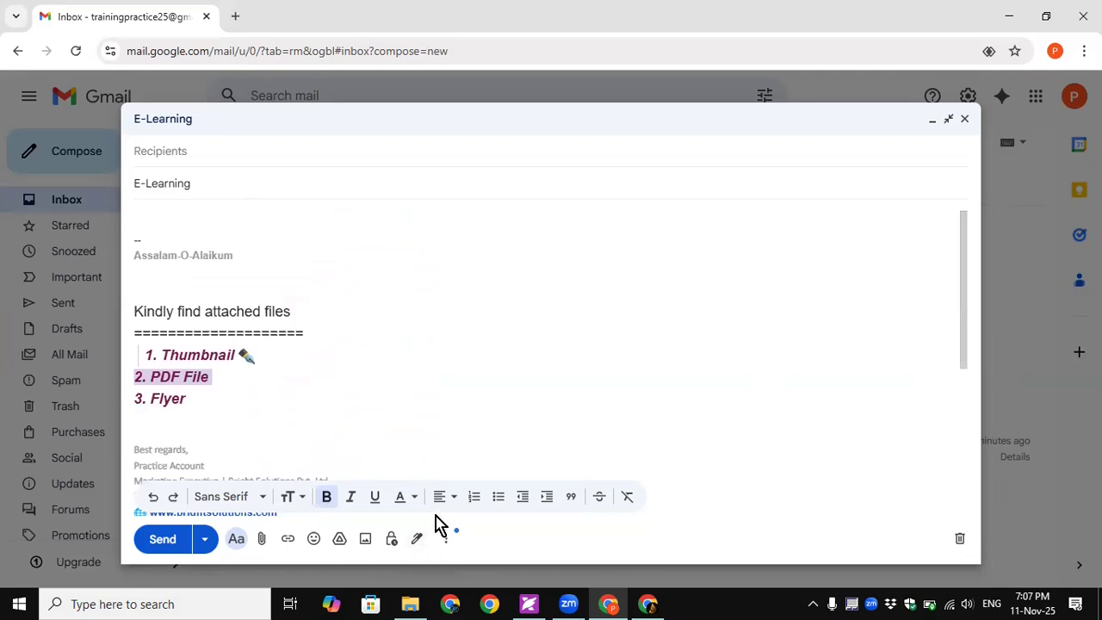
left_click(154, 290)
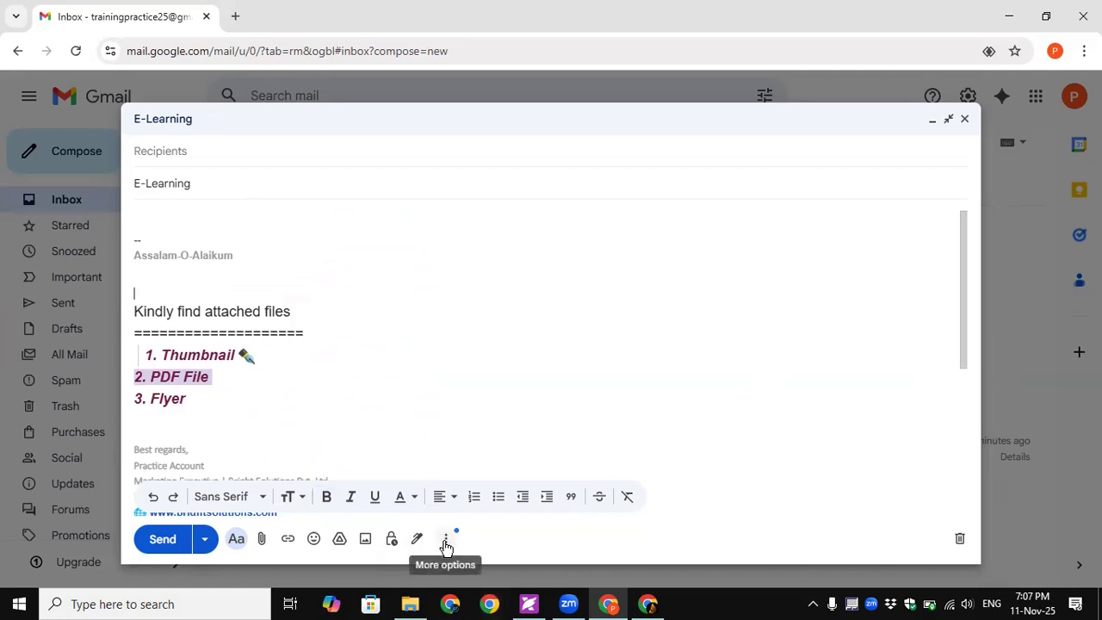
Step: Clear the entire message body of the E-Learning draft
key("ctrl+a")
key("BackSpace")
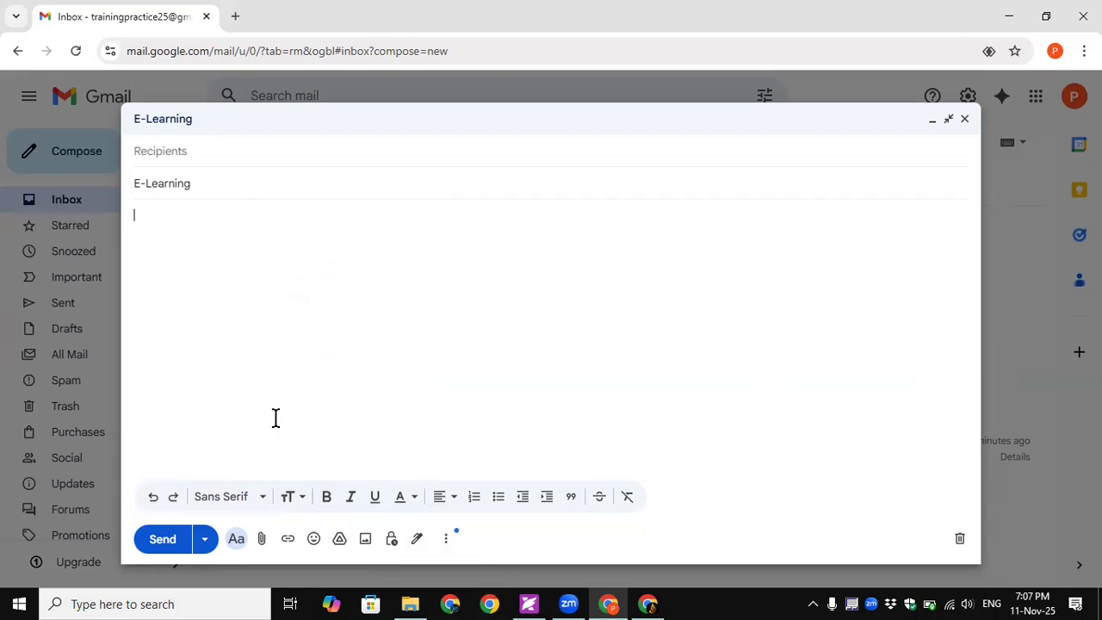
left_click(415, 541)
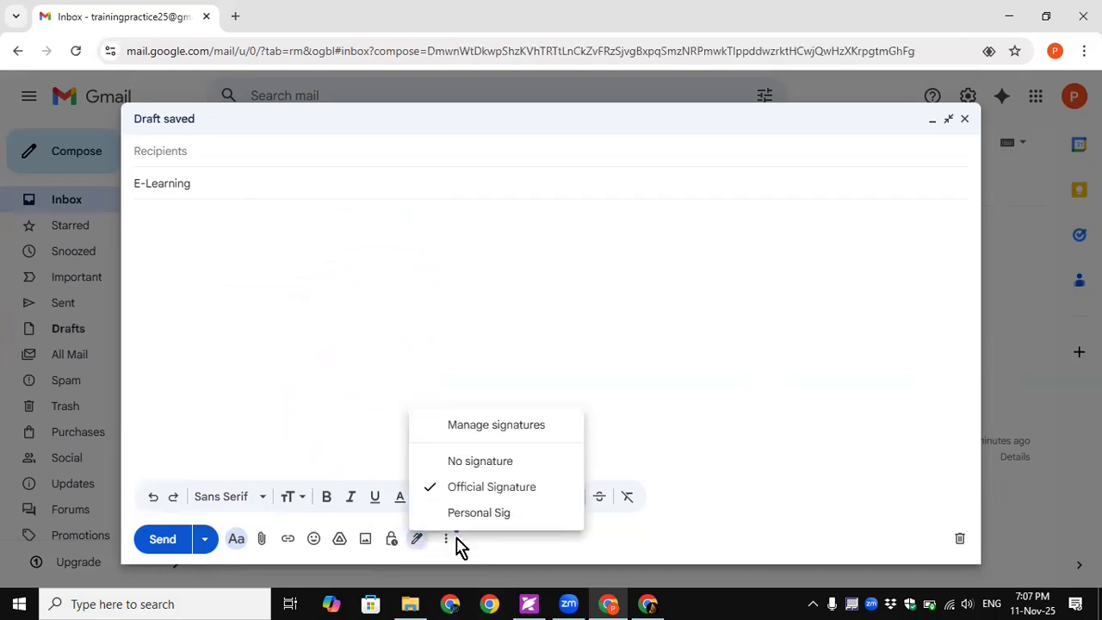
Step: Delete the saved "E-Learning" template and check the list of templates available to insert
left_click(446, 540)
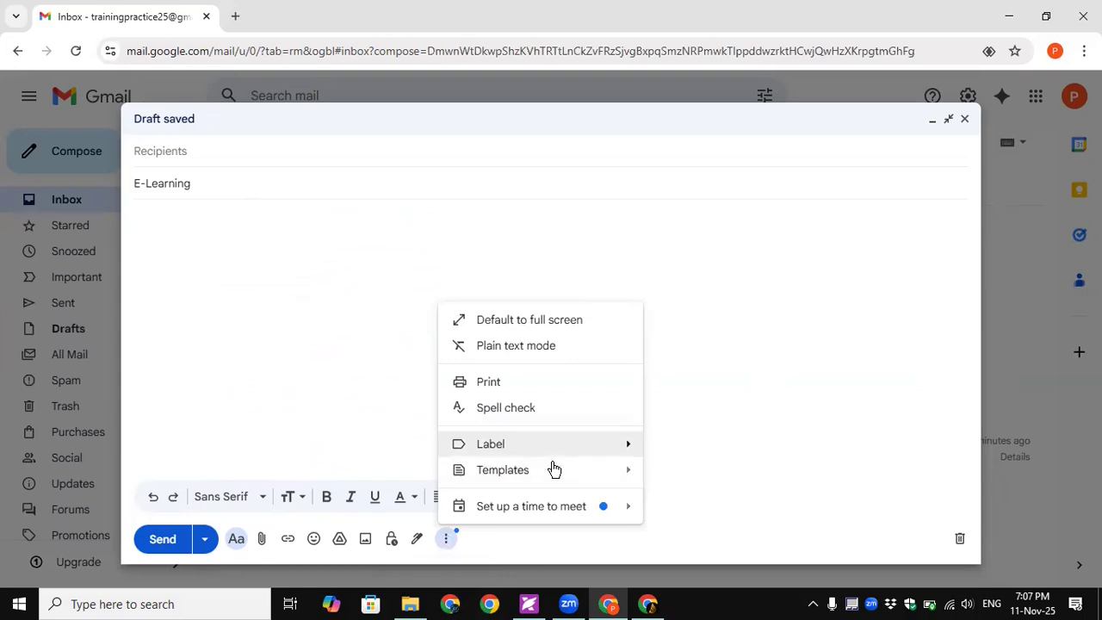
mouse_move(562, 480)
mouse_move(736, 467)
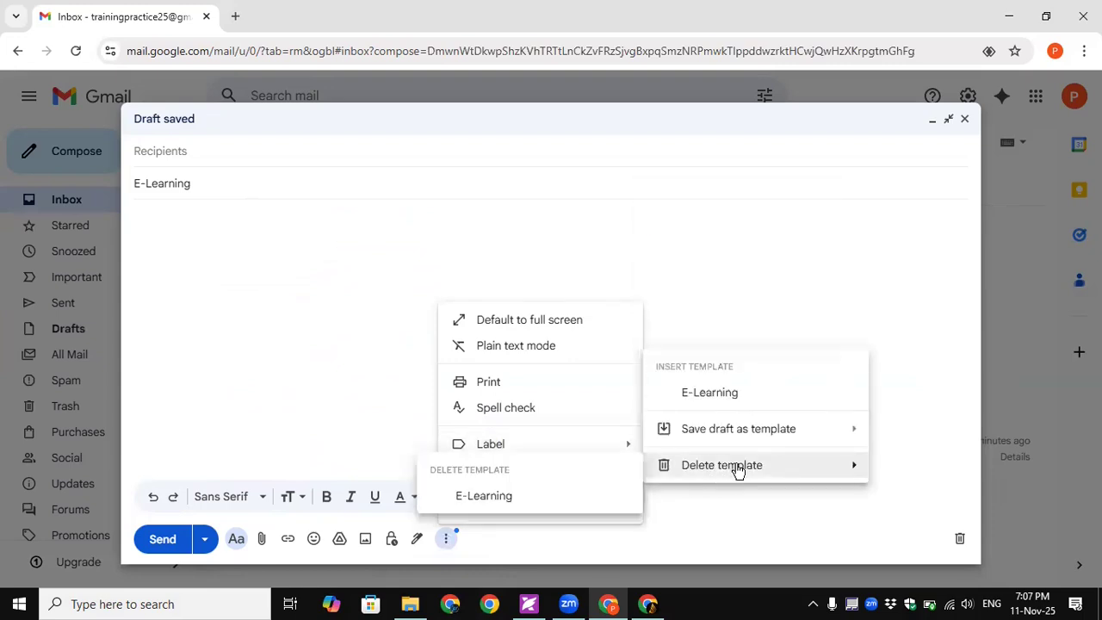
left_click(544, 499)
left_click(644, 366)
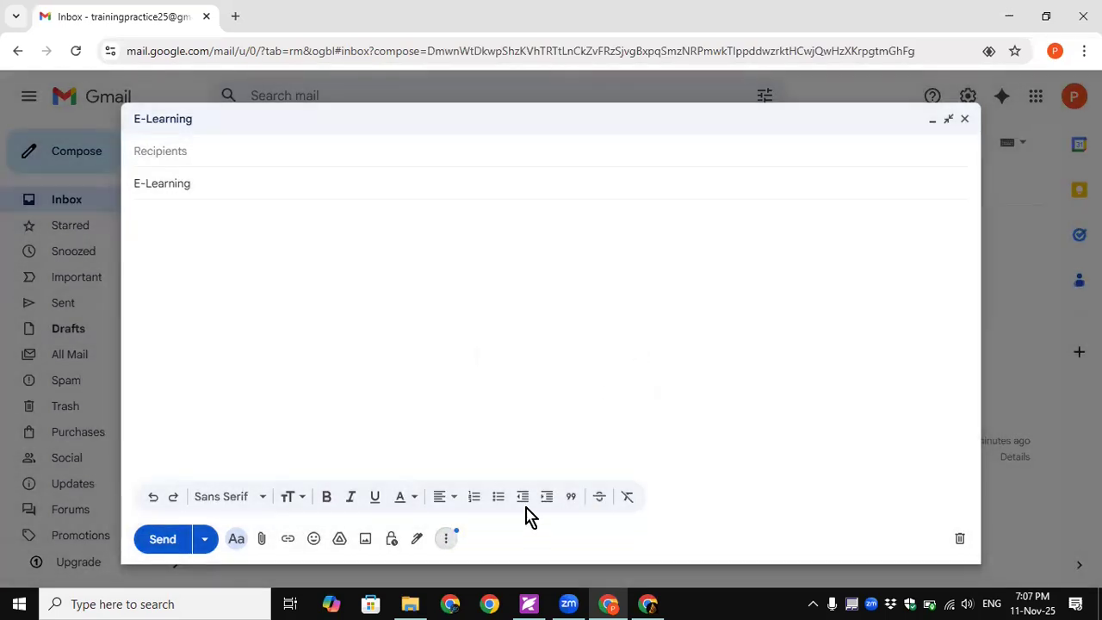
left_click(445, 538)
mouse_move(516, 472)
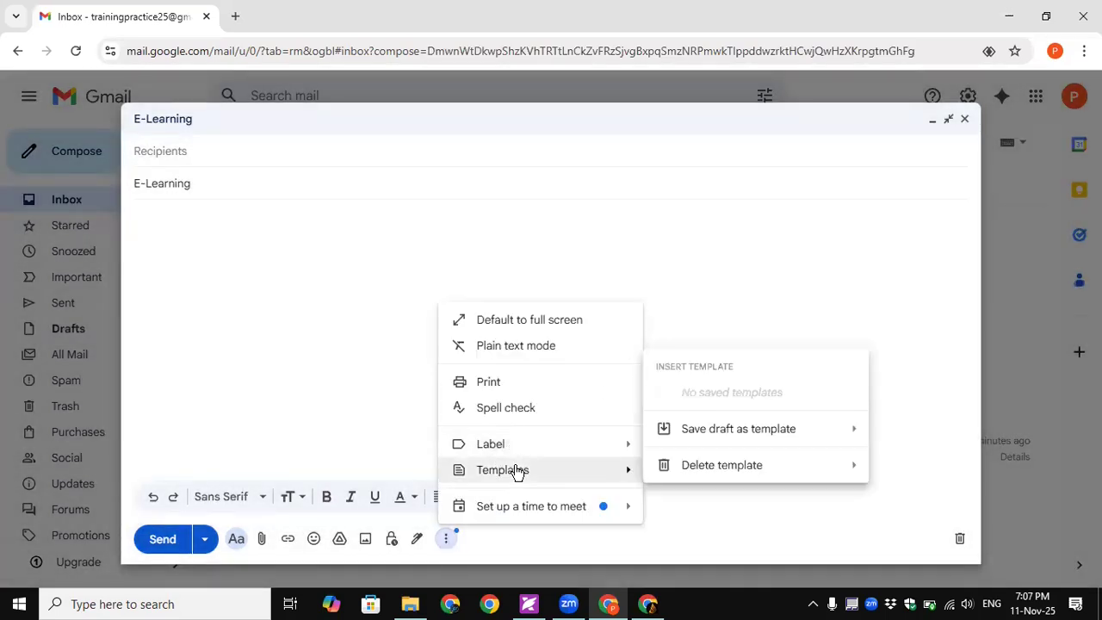
mouse_move(763, 423)
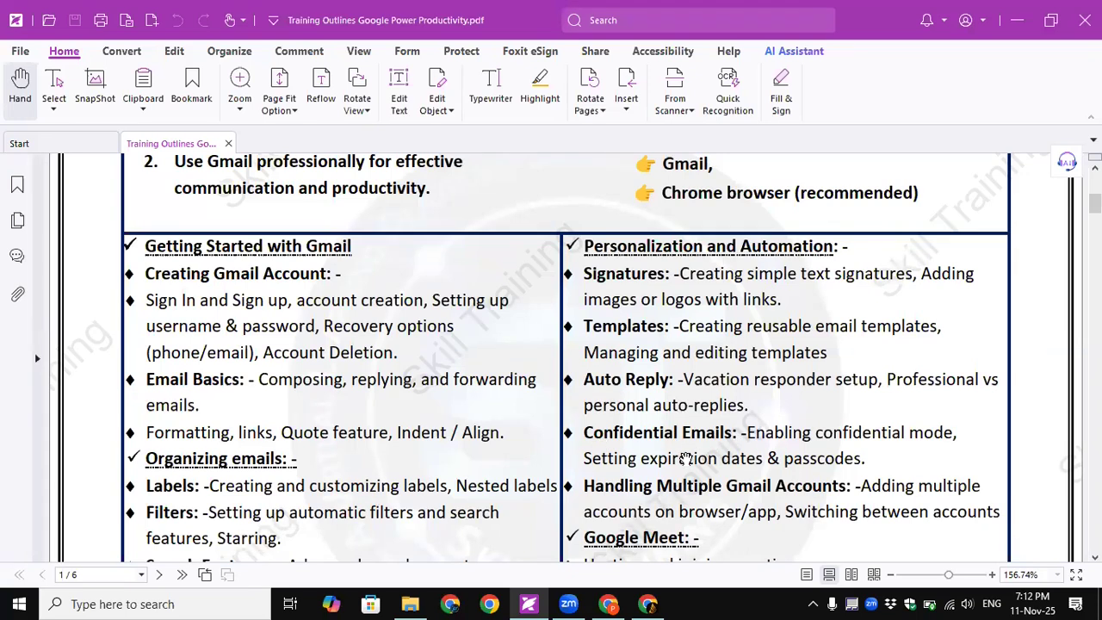
Step: Leave the training outline PDF for Gmail and open a new message in the enlarged compose window
left_click(1017, 20)
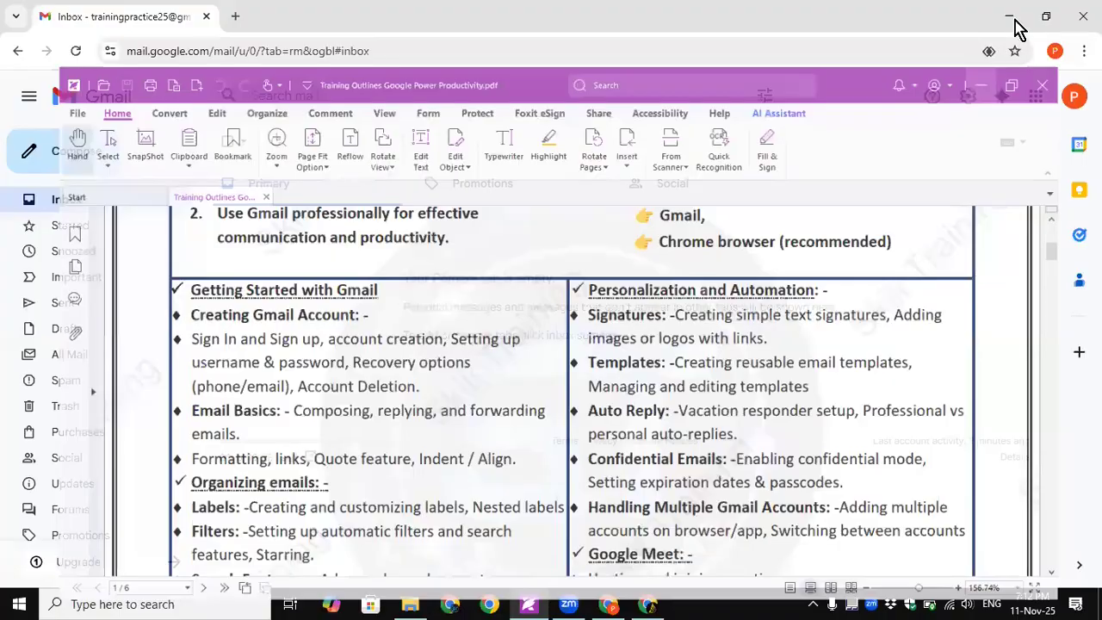
left_click(64, 163)
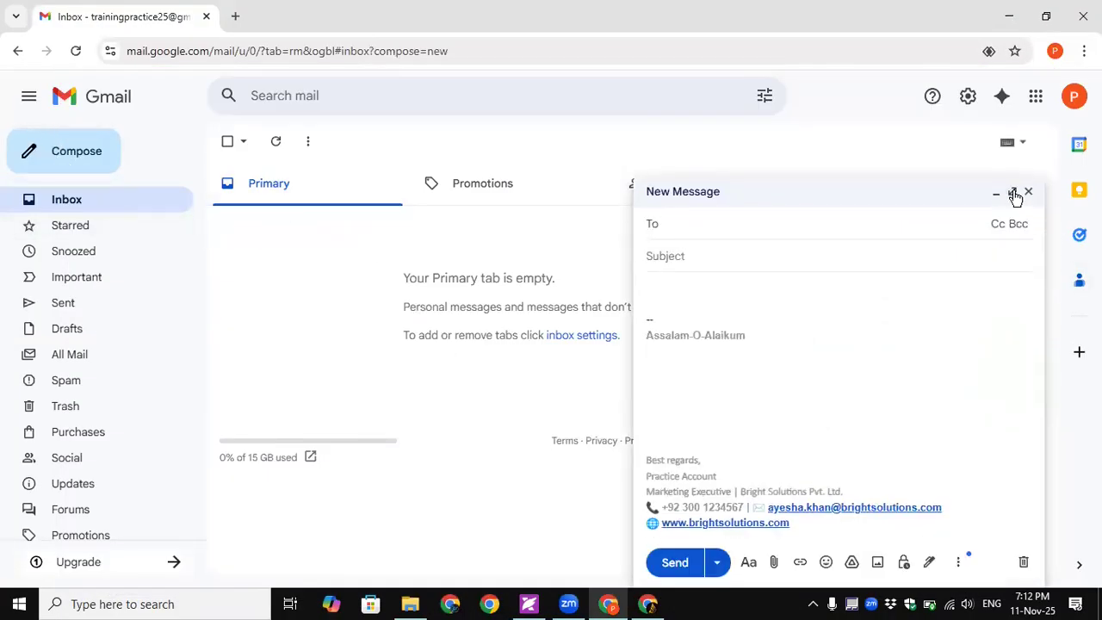
left_click(1013, 193)
Step: Remove the blank lines above the signature and write "this is testing confidential email" beneath the greeting, followed by a line break
left_click(158, 247)
left_click(142, 221)
key("Delete")
key("Delete")
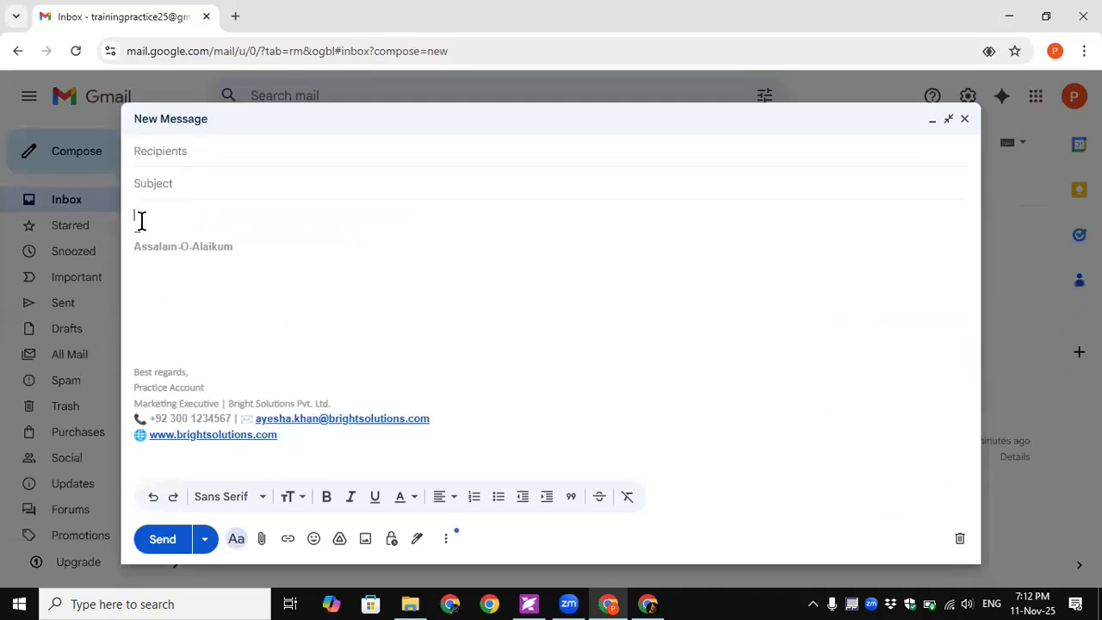
left_click(144, 264)
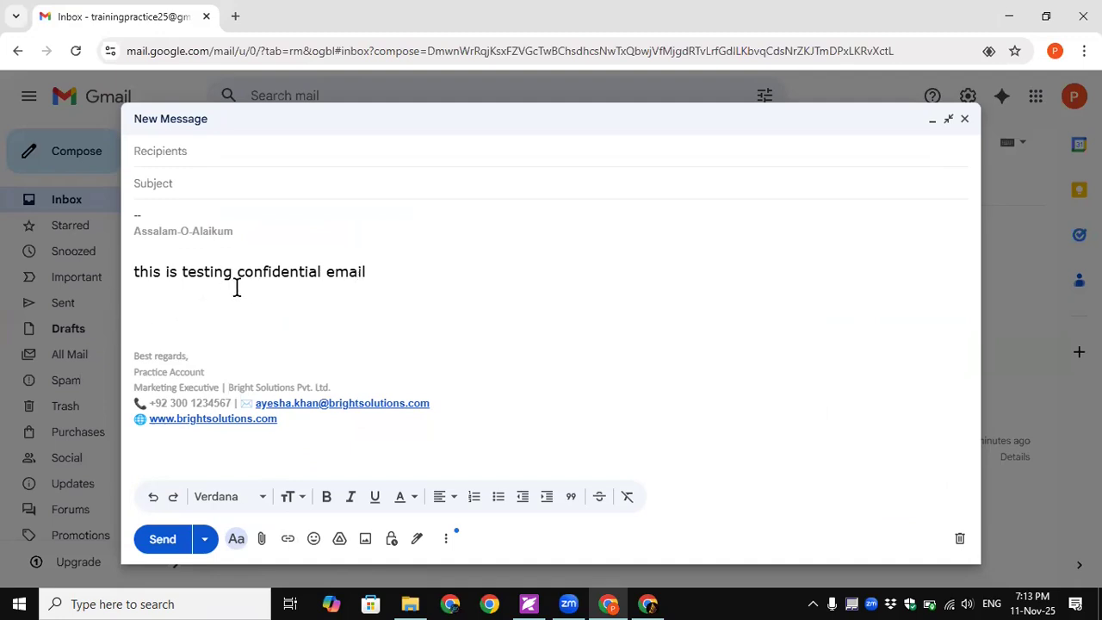
key("Return")
Step: Turn on confidential mode for the message with expiration in 1 day and no SMS passcode
left_click(395, 546)
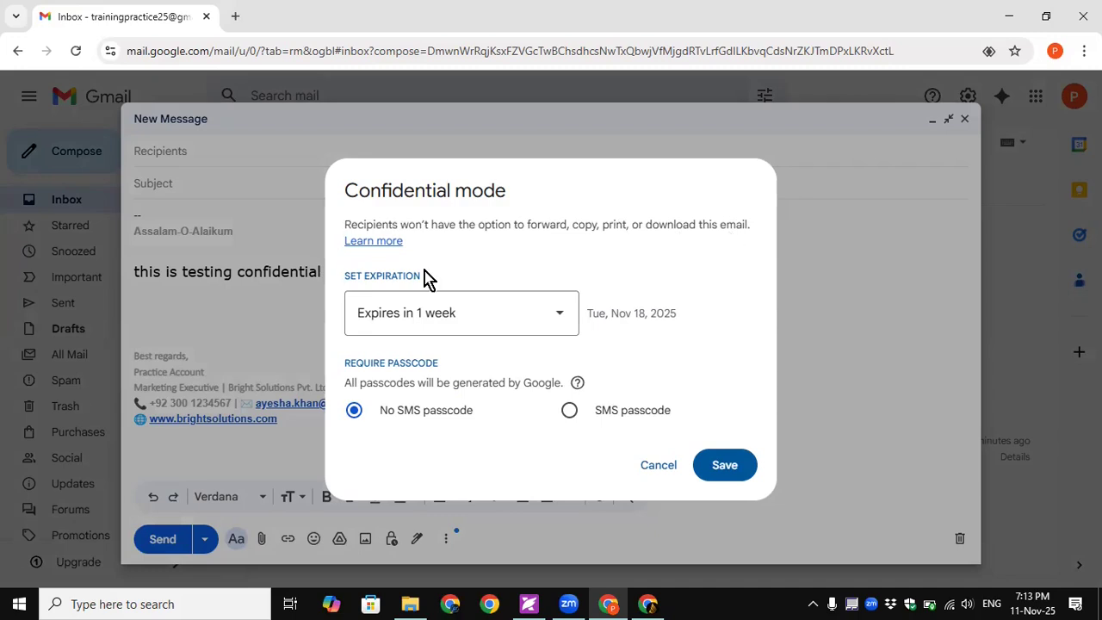
left_click(558, 314)
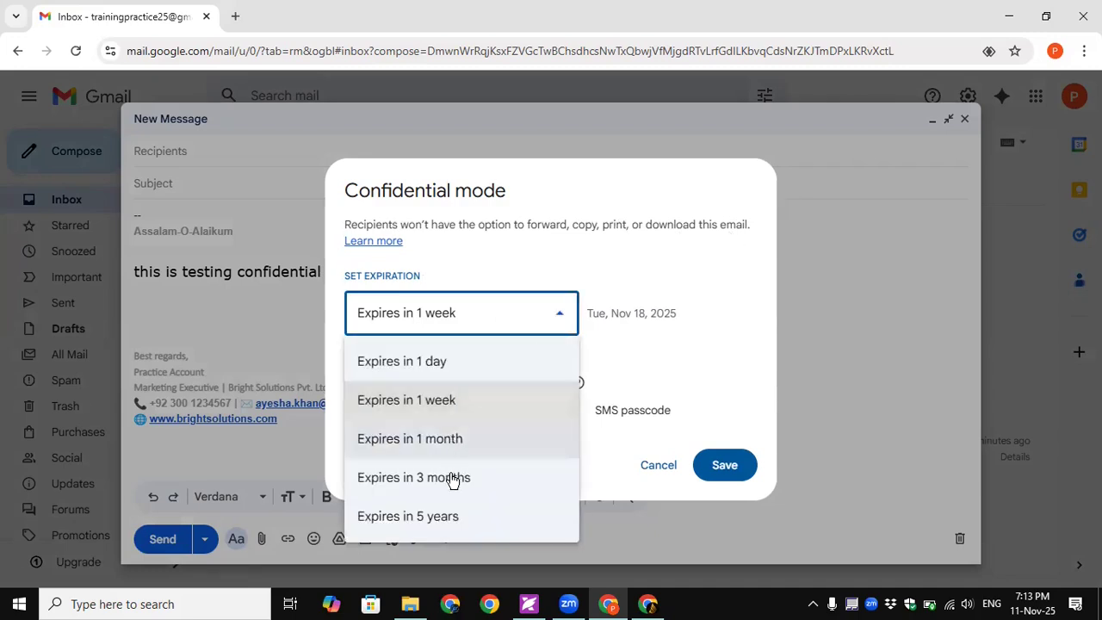
left_click(425, 361)
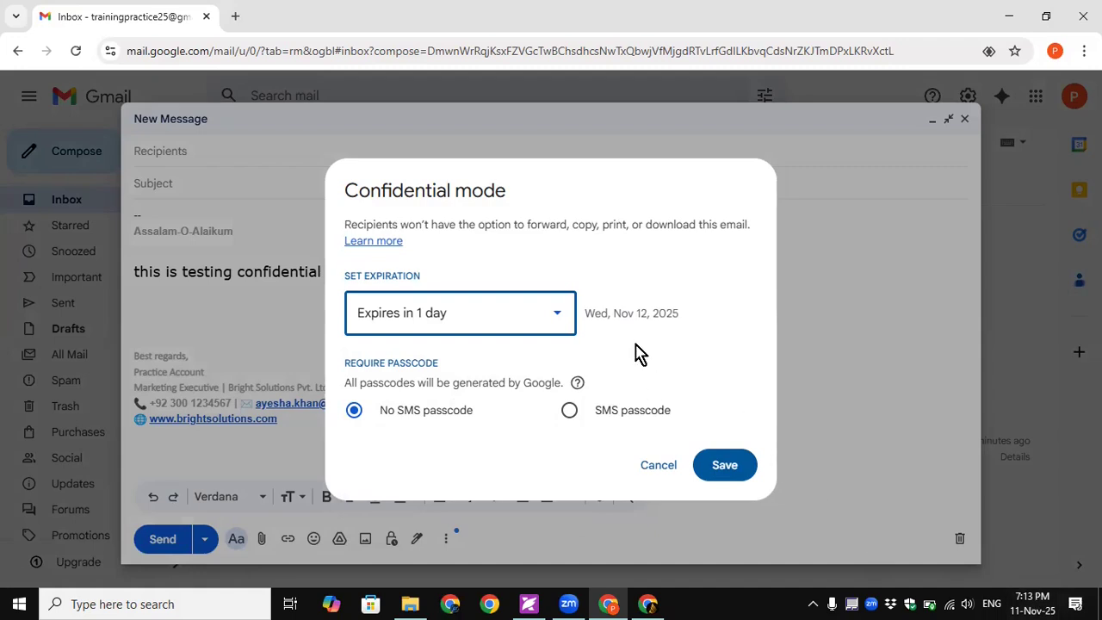
left_click_drag(672, 315, 583, 328)
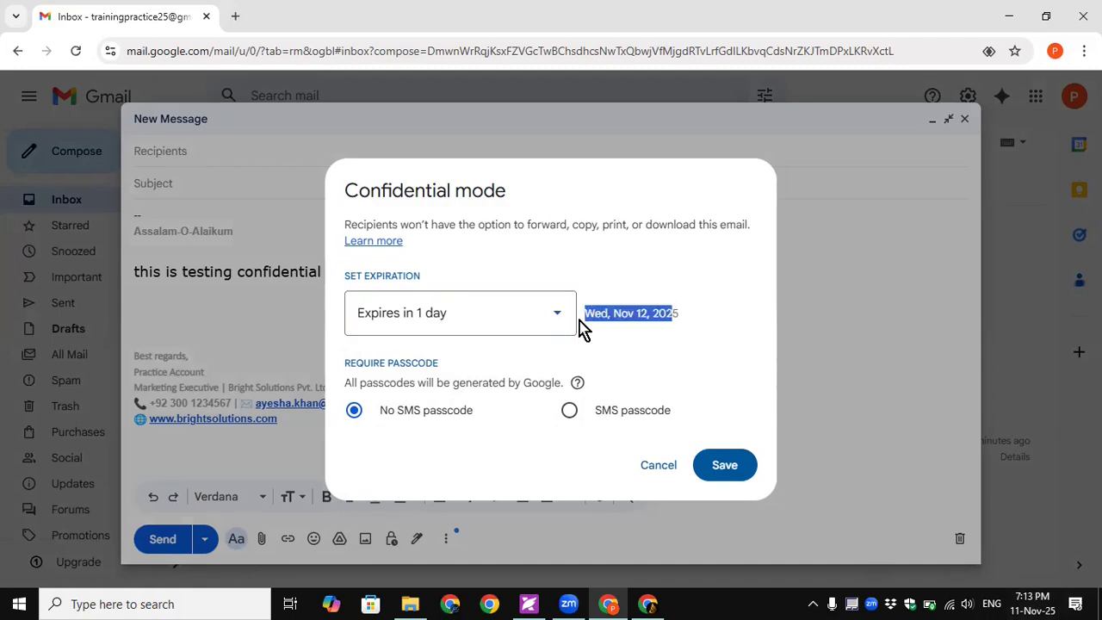
left_click(646, 356)
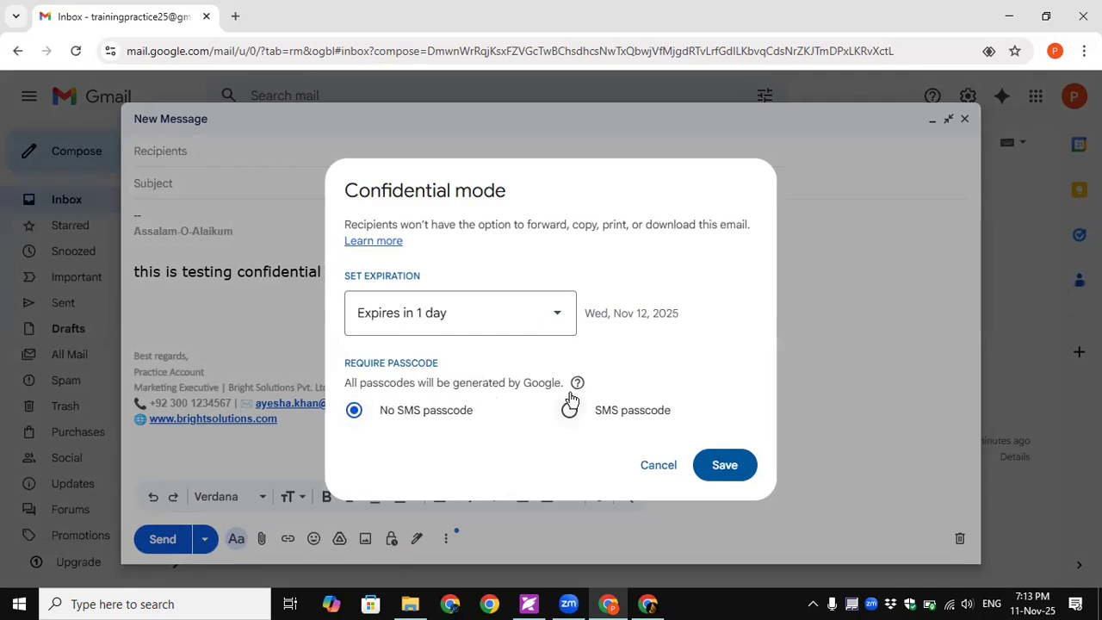
mouse_move(576, 390)
left_click(734, 470)
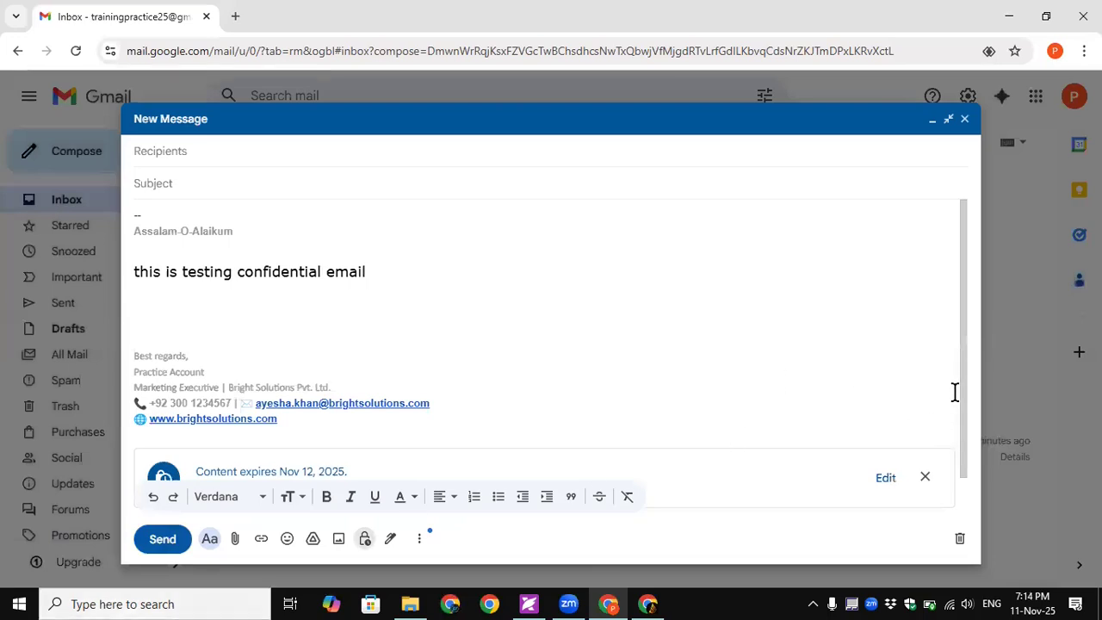
Step: Check the expiration notice in the draft and address the message to the suggested contact's e-mail
scroll(969, 445, "down", 1)
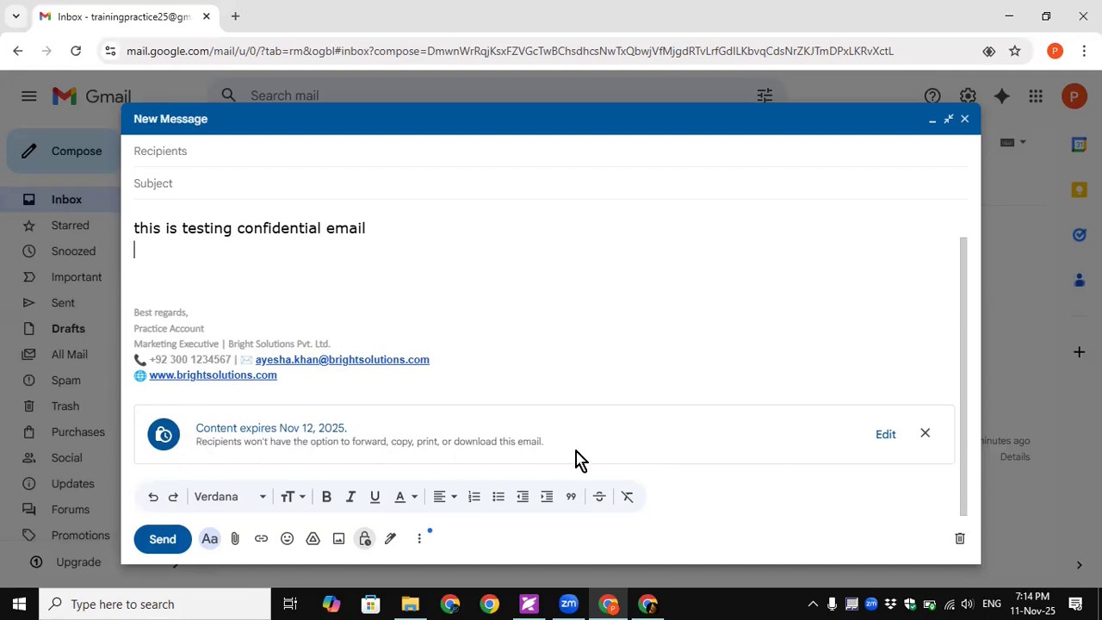
left_click(200, 146)
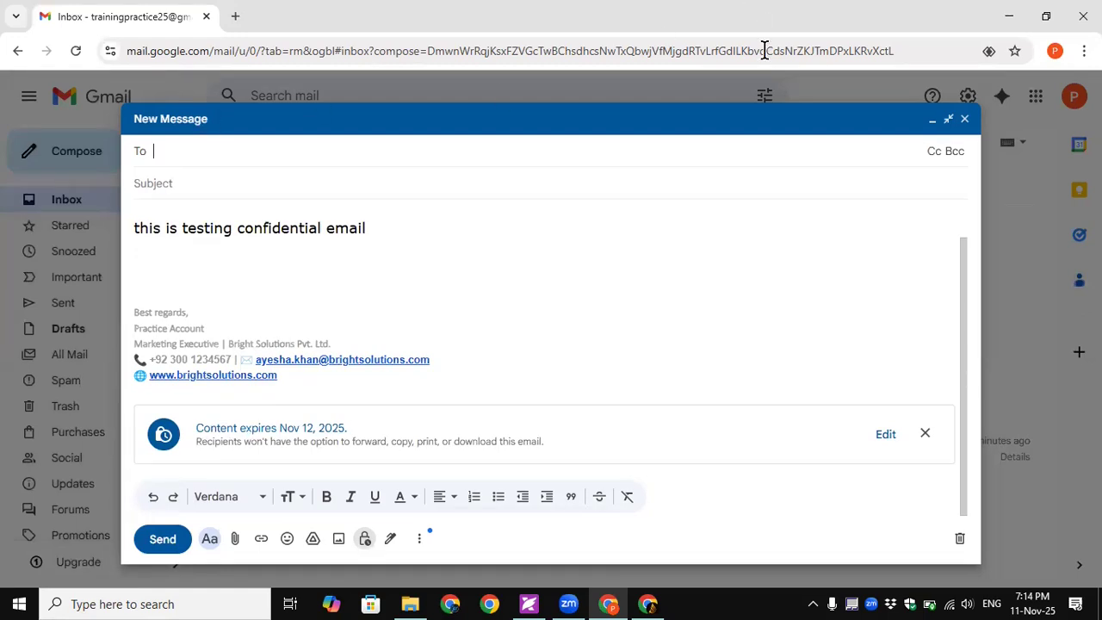
type("su")
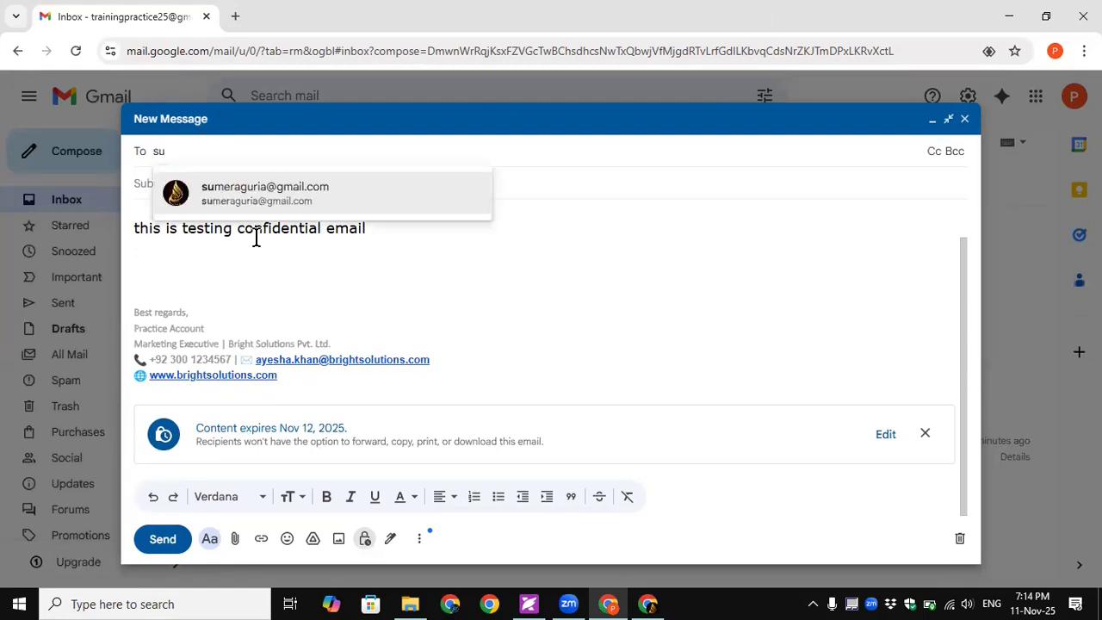
left_click(261, 205)
Step: Enter the subject "confidential email" and send the message
left_click(182, 200)
left_click(168, 182)
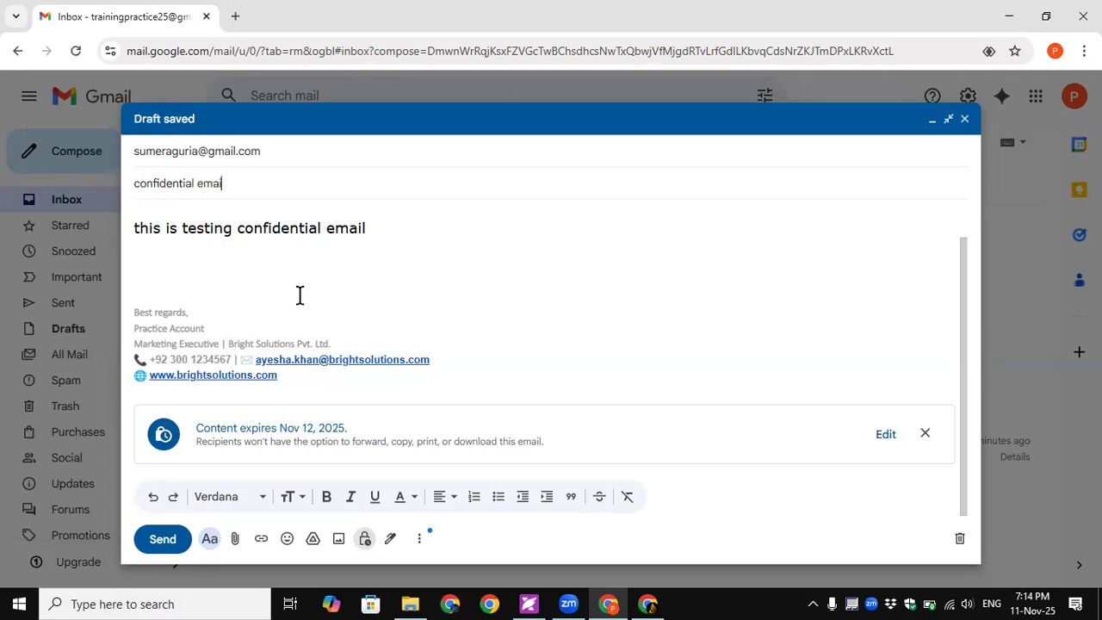
left_click(160, 548)
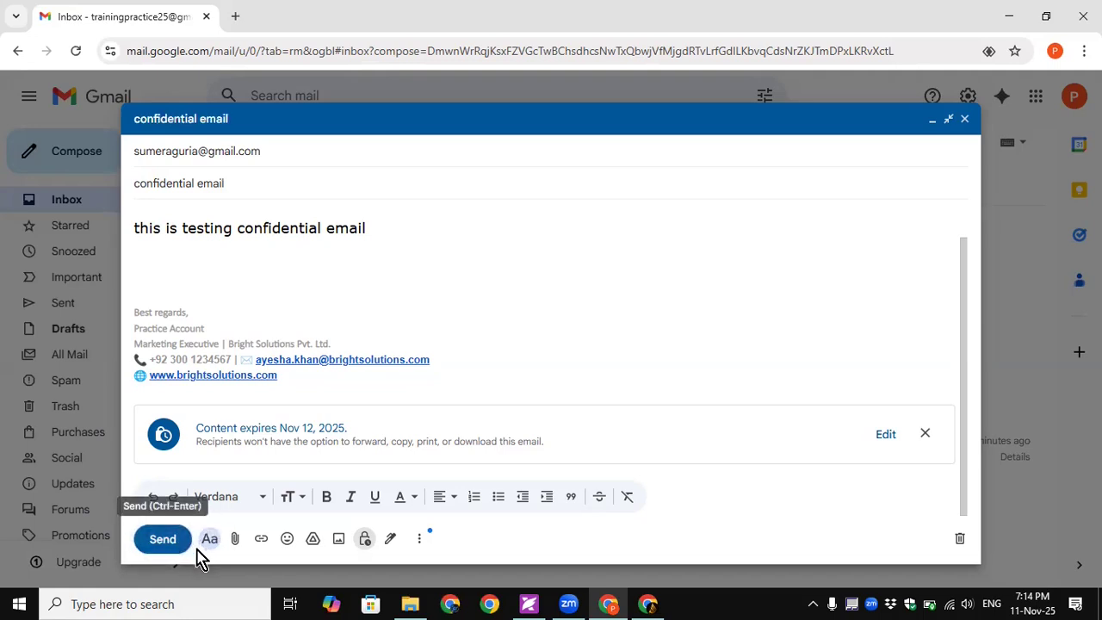
left_click(163, 540)
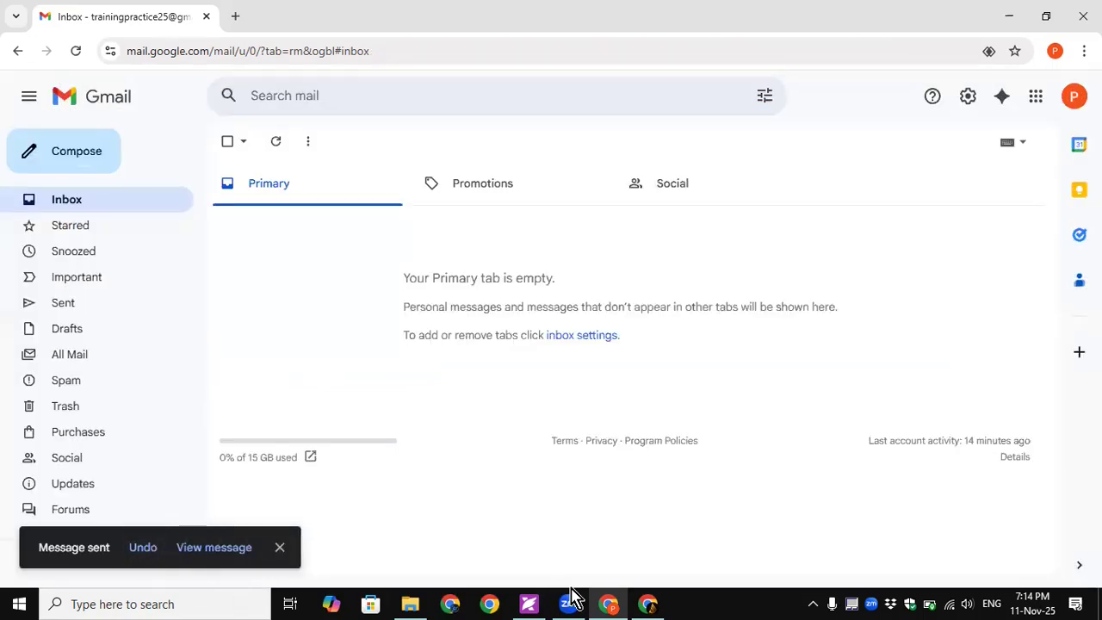
Step: Switch to the recipient account's Chrome window, view the older confidential message "testing" from Nov 2 and return to the inbox
left_click(650, 603)
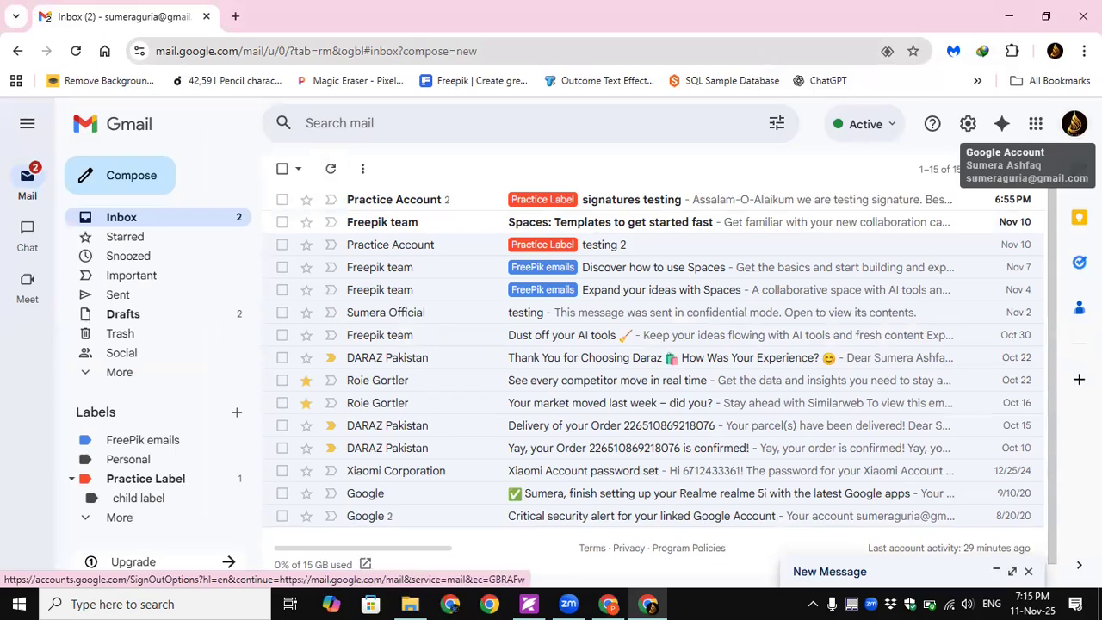
left_click(635, 317)
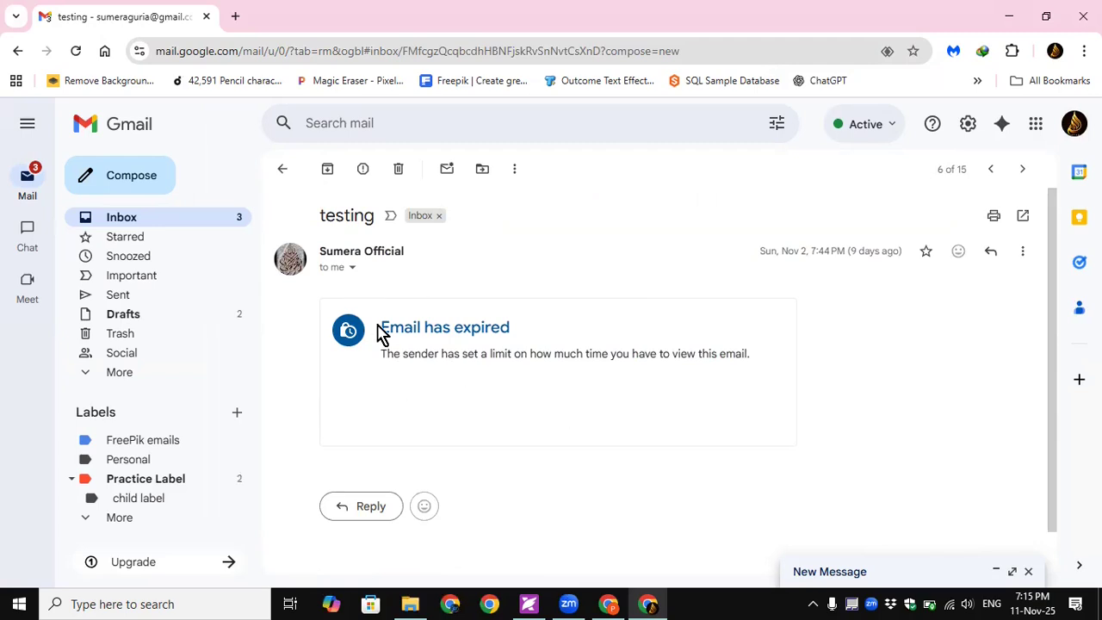
left_click(287, 170)
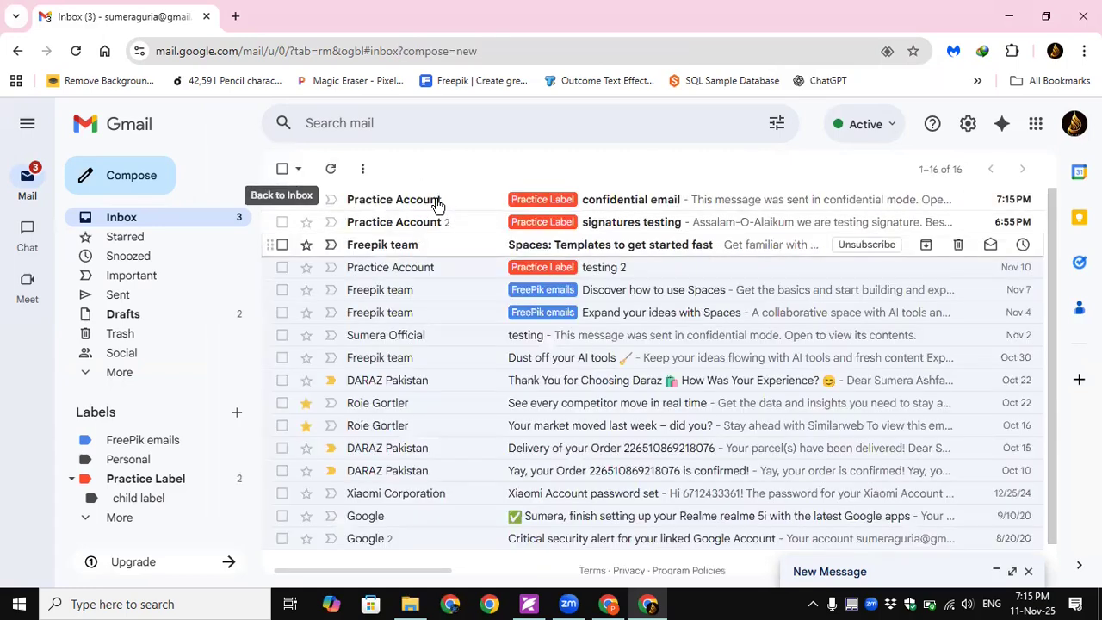
Step: Open the received "confidential email" message and read it down to the expiration notice
left_click(703, 210)
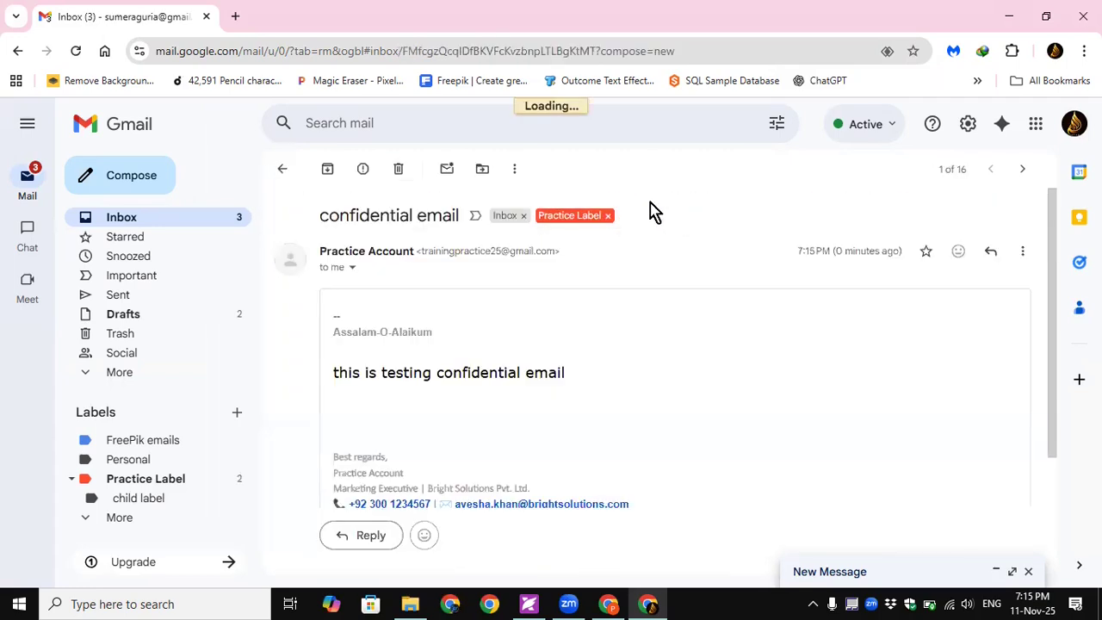
mouse_move(1050, 438)
left_mouse_down()
mouse_move(1051, 496)
mouse_move(1039, 401)
left_mouse_up()
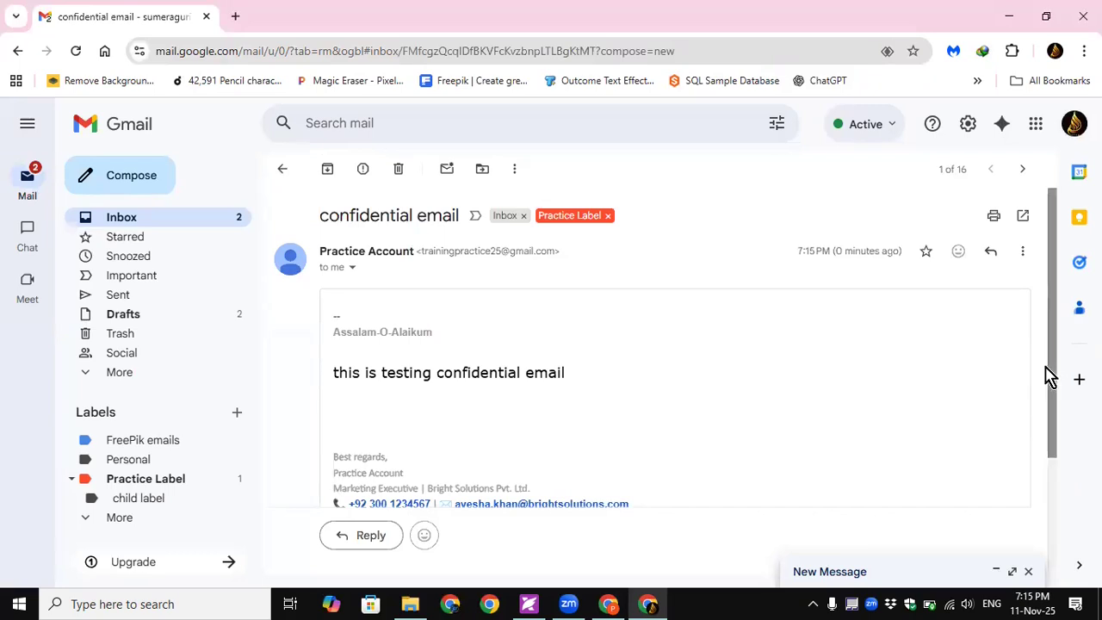
left_click_drag(1053, 352, 1059, 451)
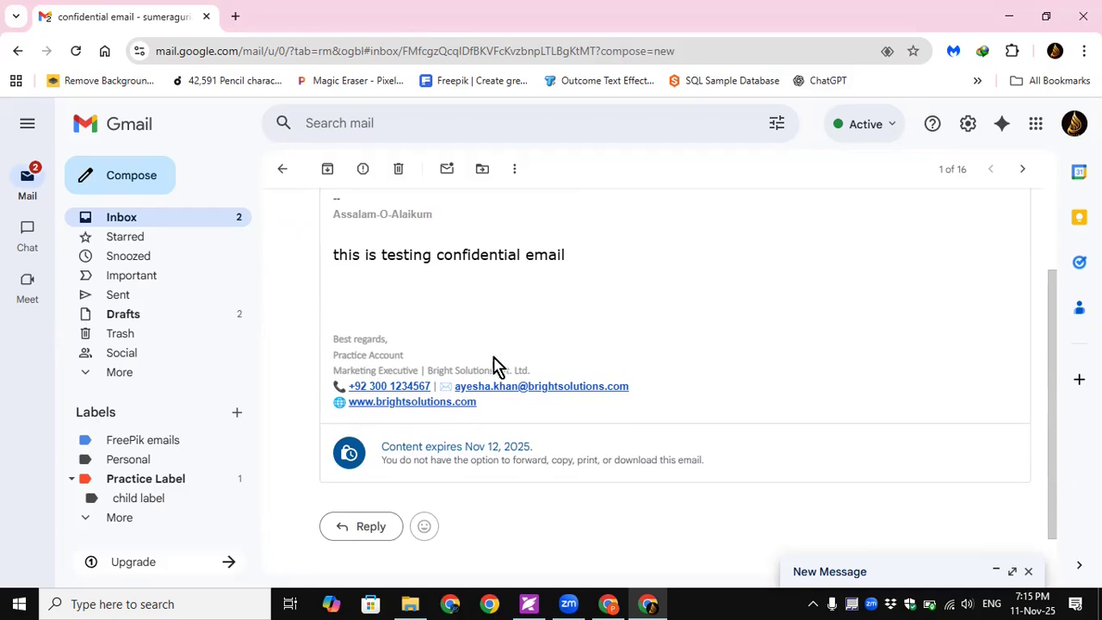
Step: Try to follow the phone number link in the signature, dismiss the app prompt and return to the message
left_click(380, 391)
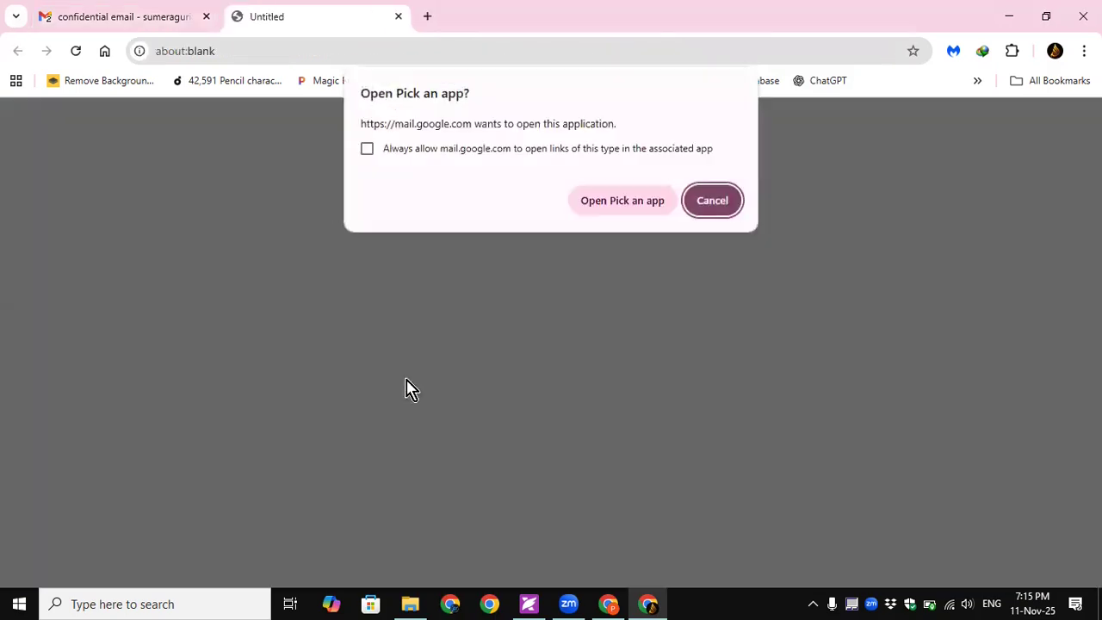
left_click(716, 209)
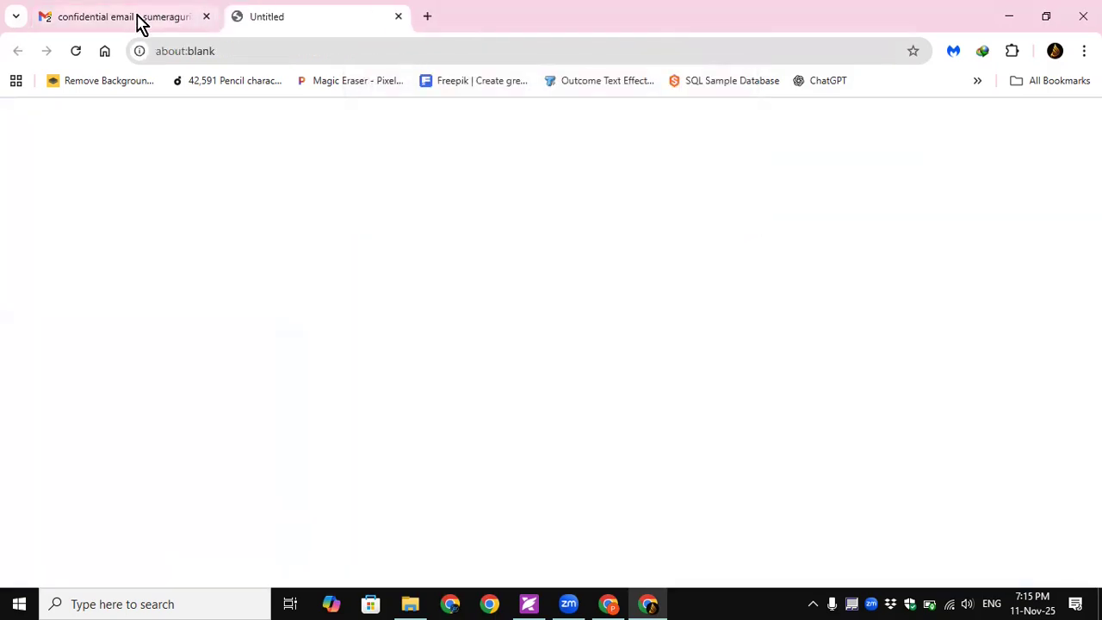
left_click(142, 23)
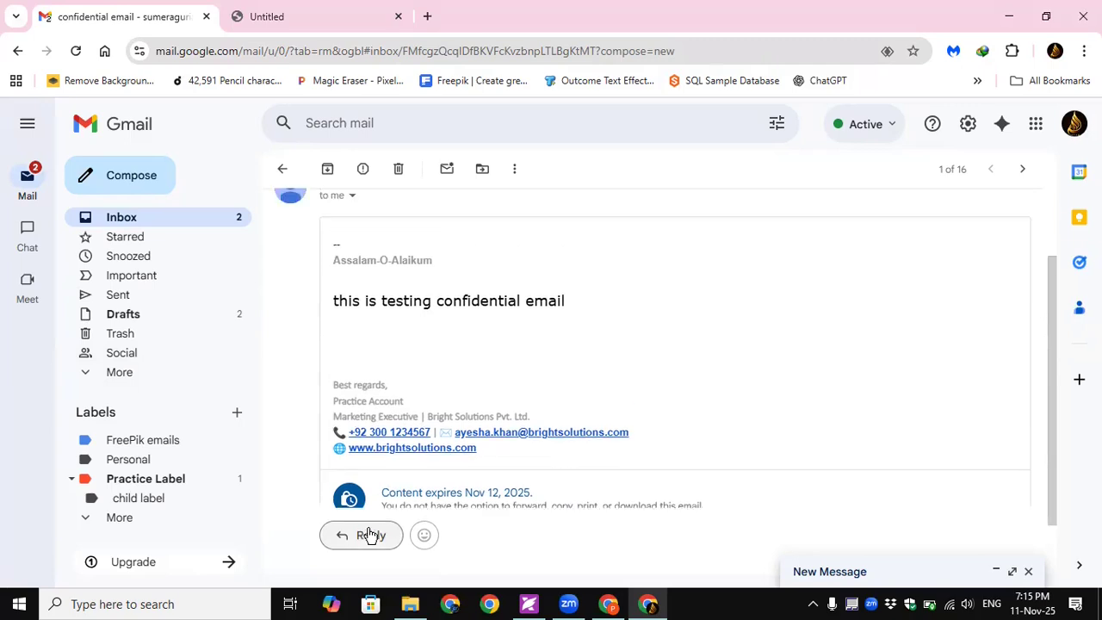
Step: Review the confidential message again from its header to the restrictions notice and the reply options
scroll(405, 388, "up", 3)
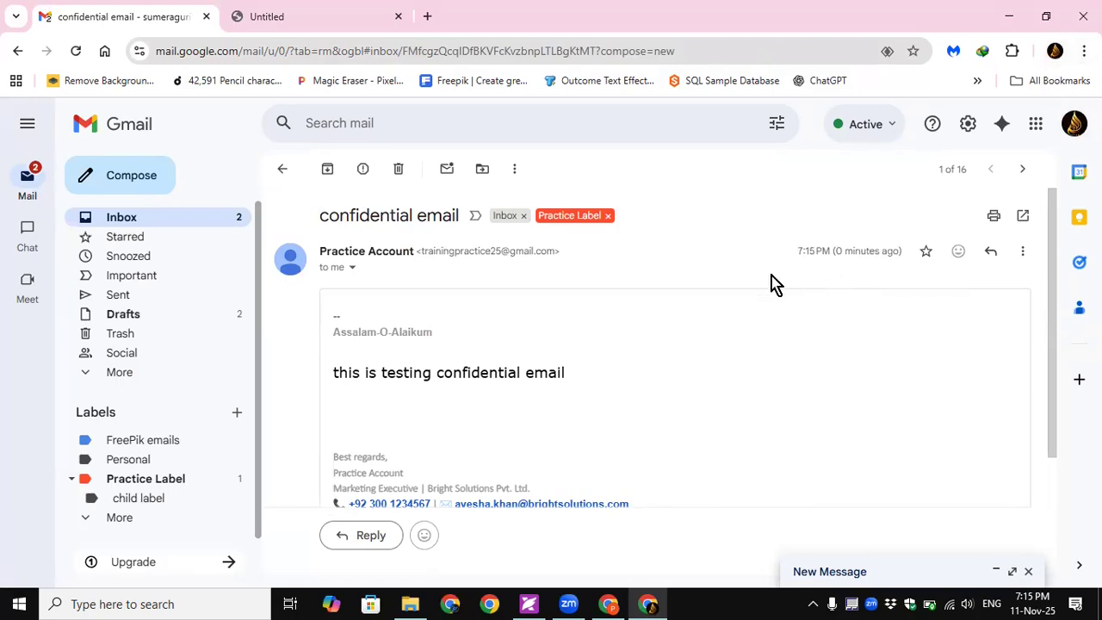
scroll(663, 349, "down", 2)
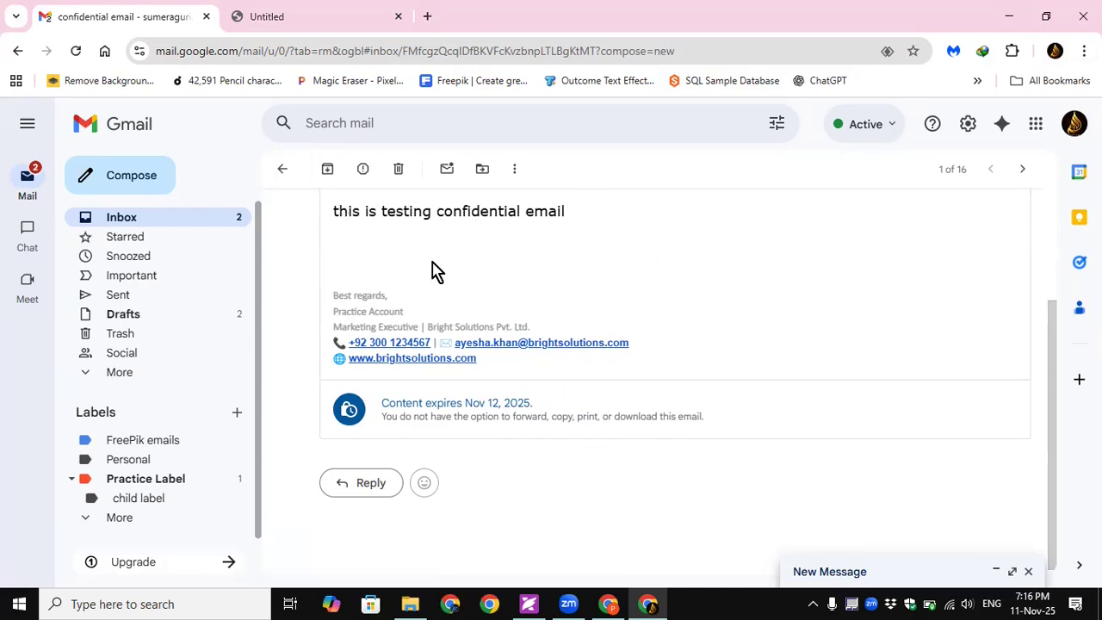
scroll(433, 270, "up", 1)
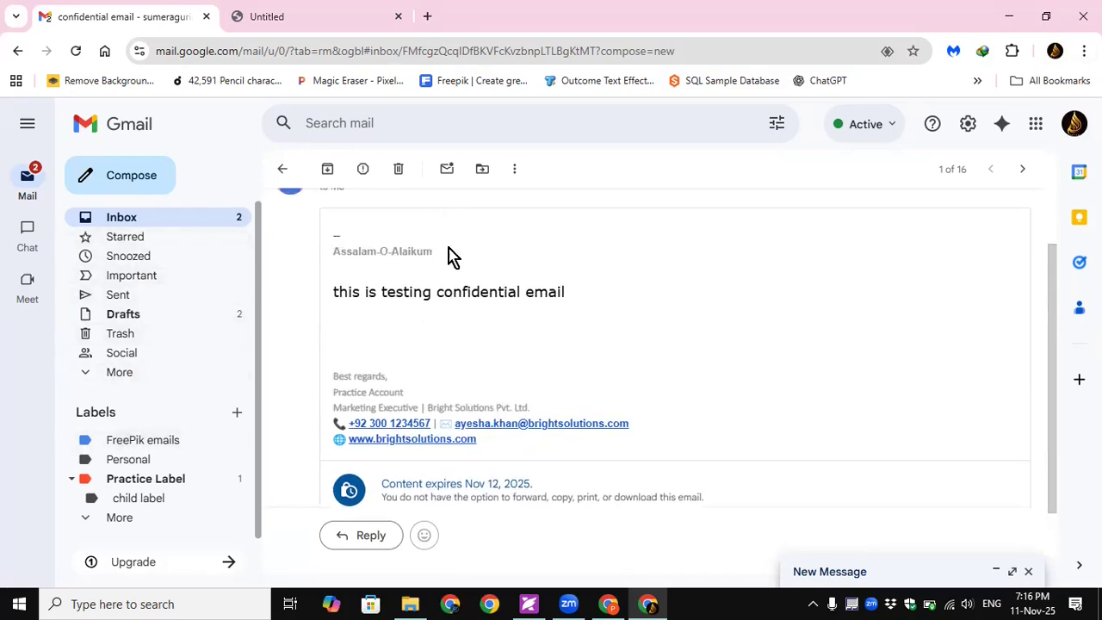
Step: Return to the confidential message's header and expand the minimized blank draft to examine its compose options
scroll(463, 278, "up", 1)
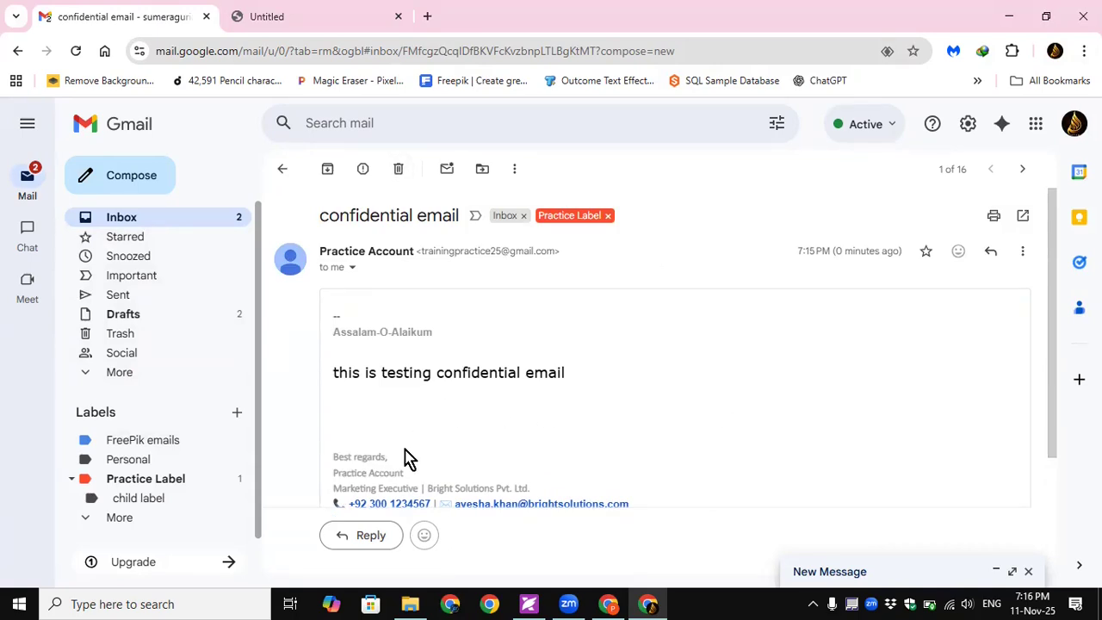
left_click(1013, 572)
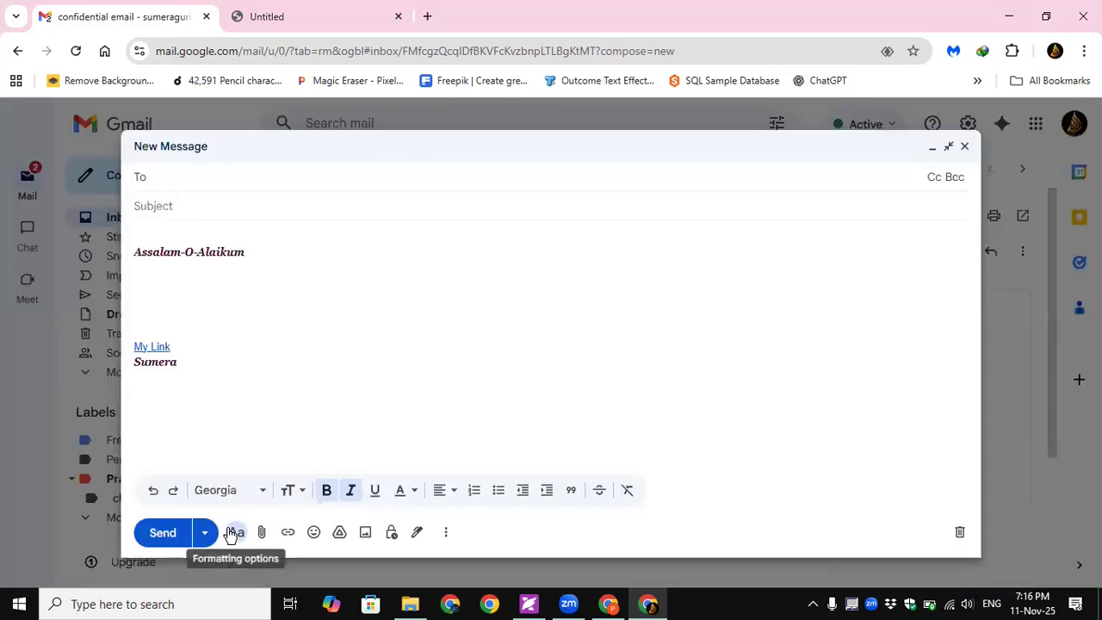
Step: Open the print view of the "confidential email" message and try to print it with Microsoft Print to PDF
left_click(987, 558)
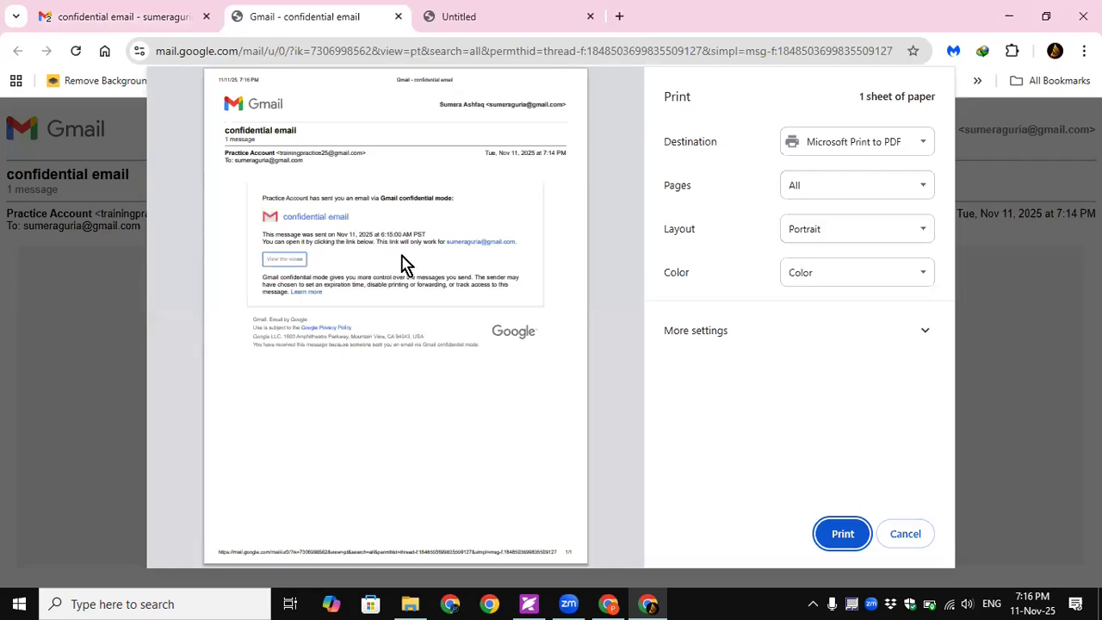
left_click(839, 540)
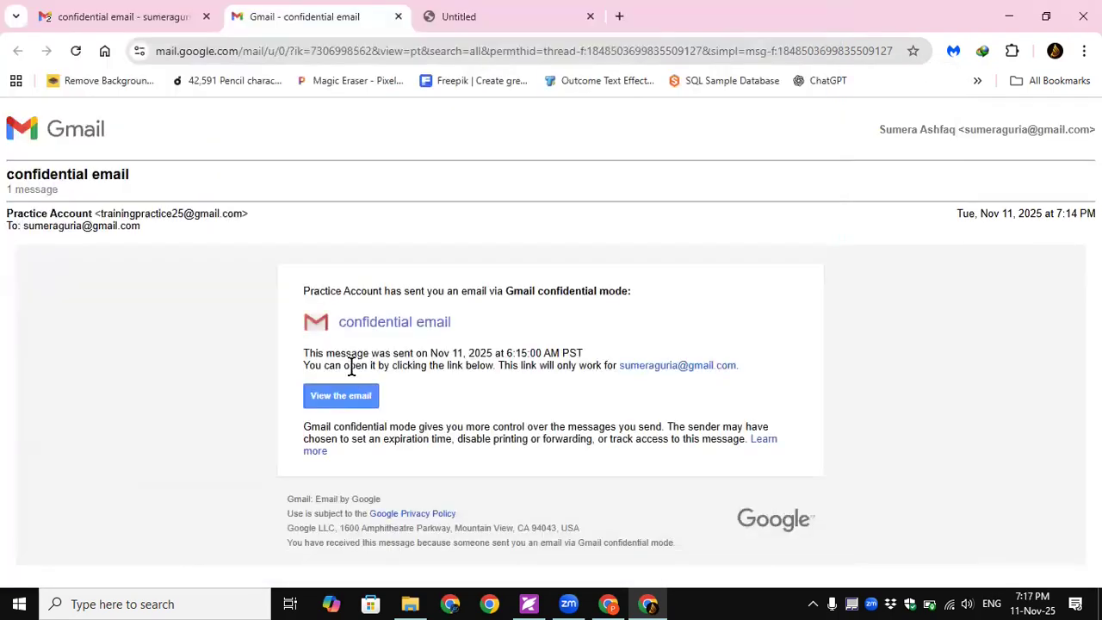
Step: View the confidential message through the link in its print view, close both opened tabs and return to the message in Gmail
left_click(830, 13)
left_click(330, 399)
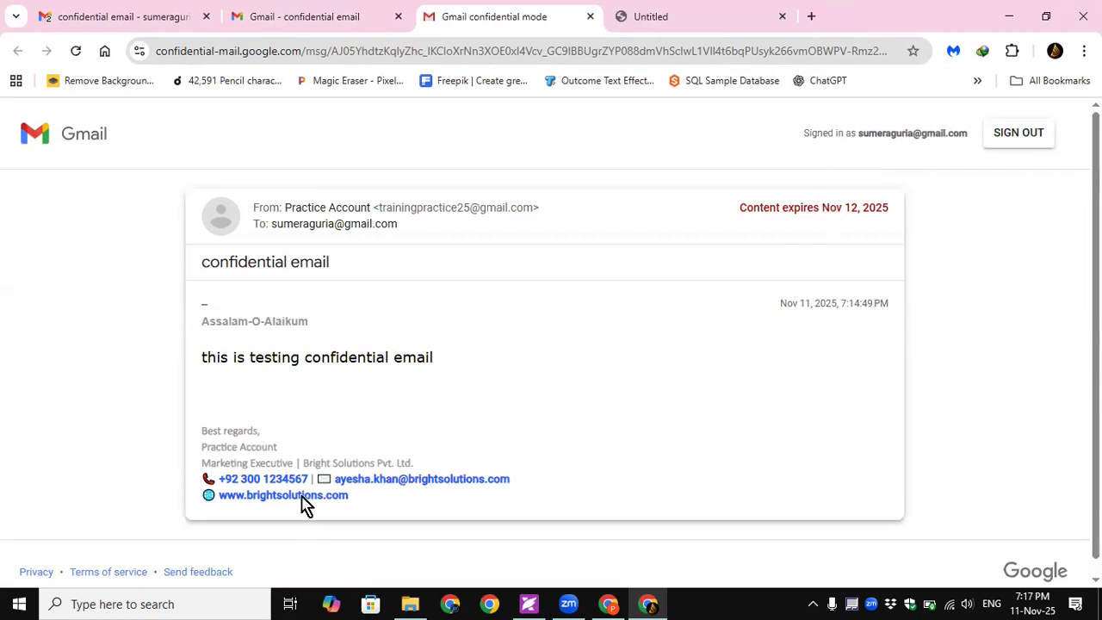
left_click(590, 18)
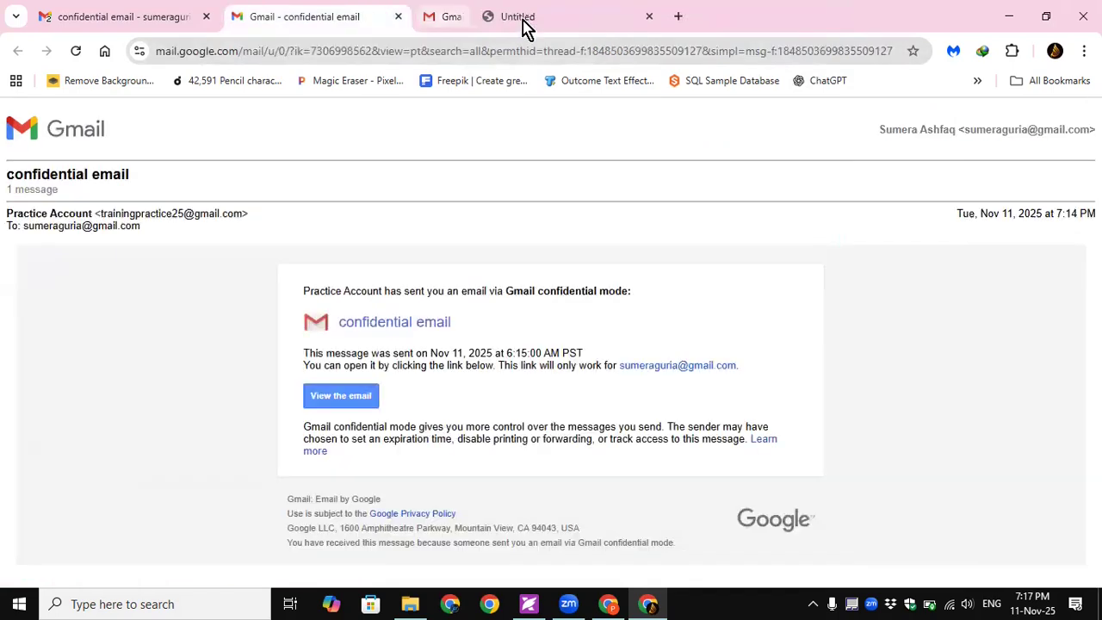
left_click(398, 18)
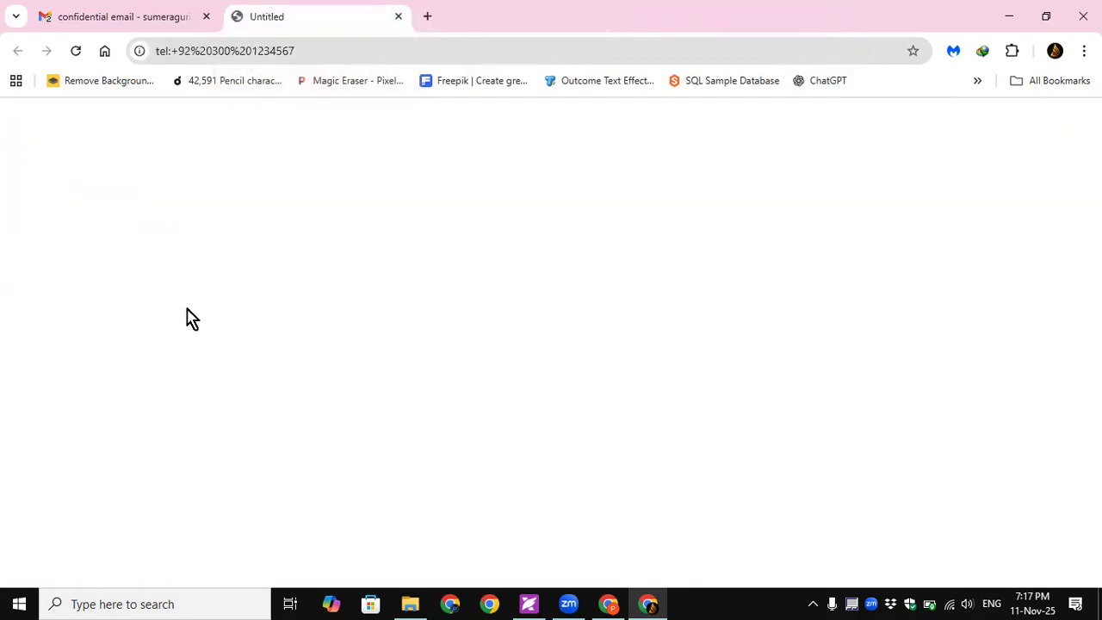
left_click(78, 24)
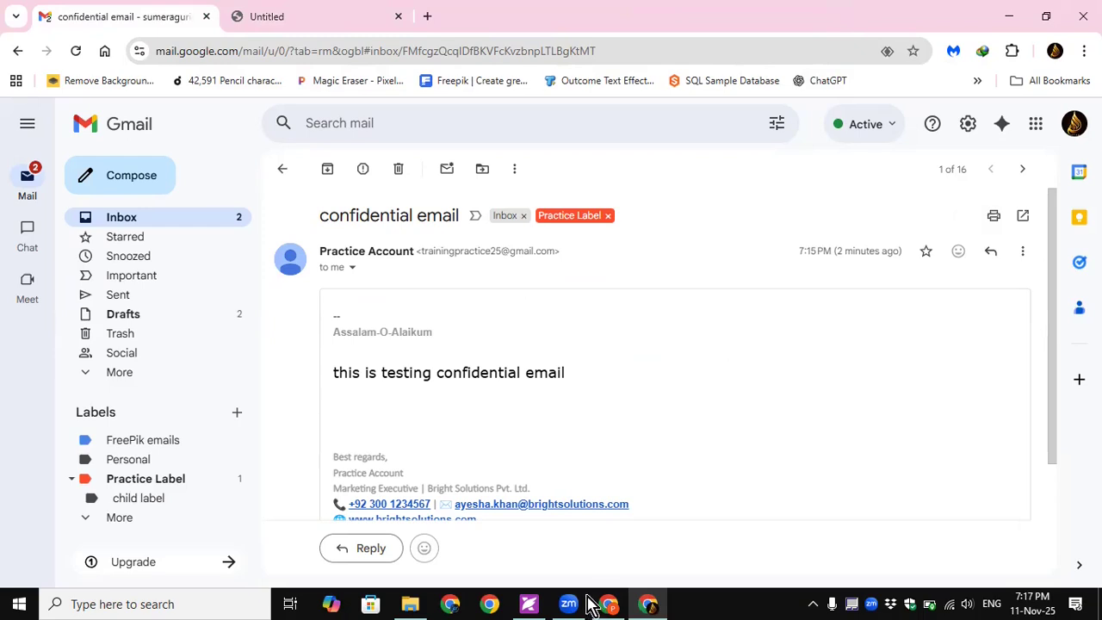
Step: Switch to the Foxit window with "Training Outlines Google Power Productivity.pdf" and review the outline from the Gmail topics onward
left_click(528, 605)
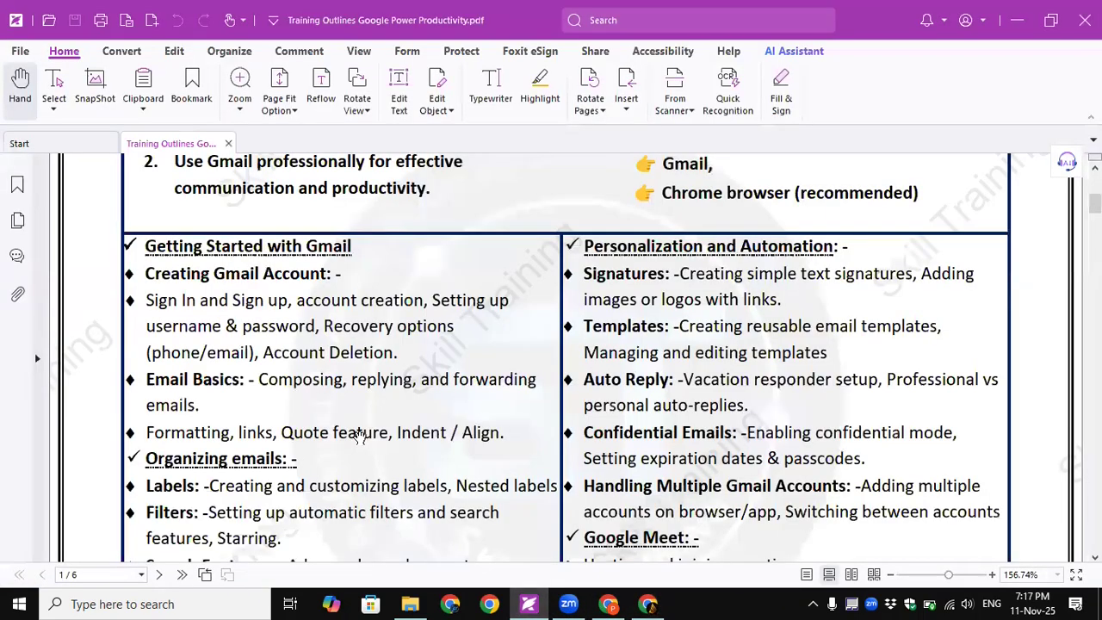
scroll(767, 446, "down", 1)
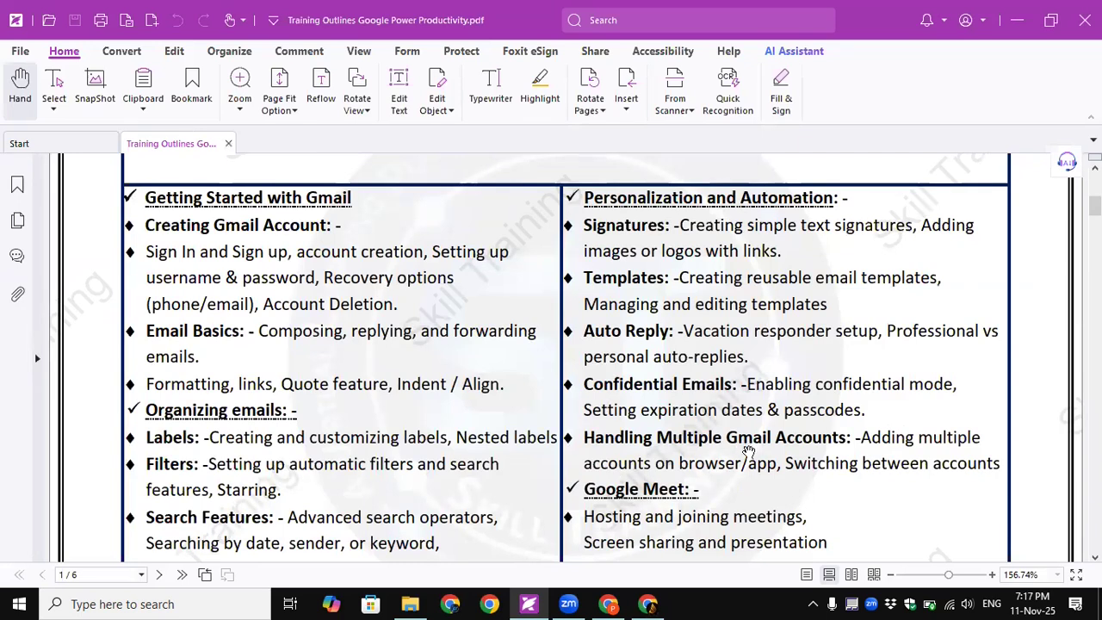
scroll(661, 329, "down", 2)
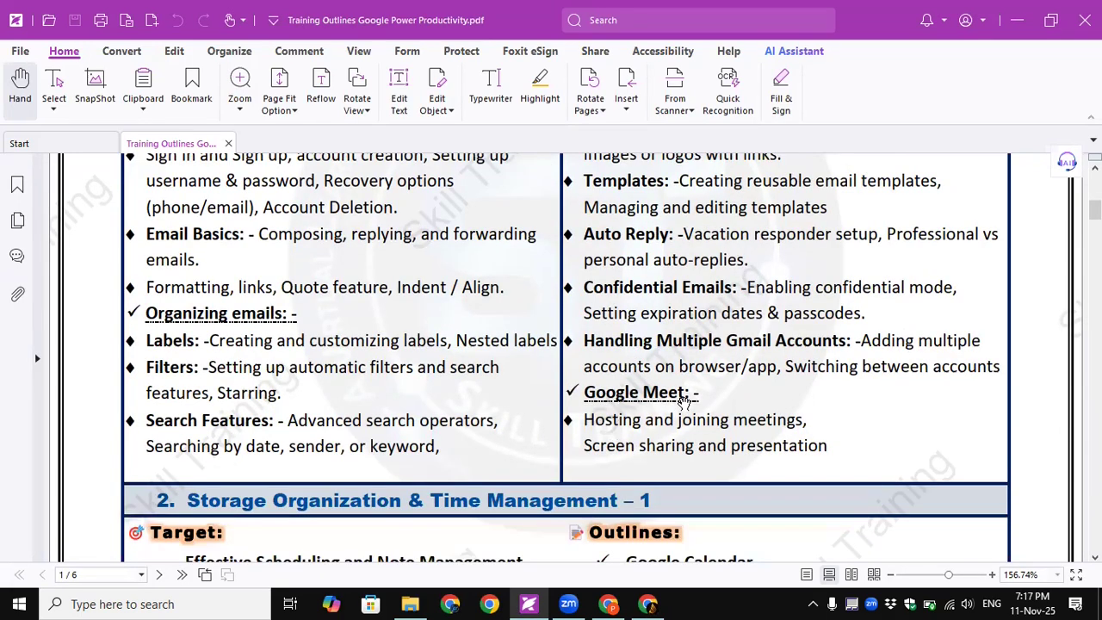
scroll(685, 402, "down", 2)
scroll(430, 445, "down", 6)
scroll(428, 443, "down", 8)
scroll(268, 418, "down", 1)
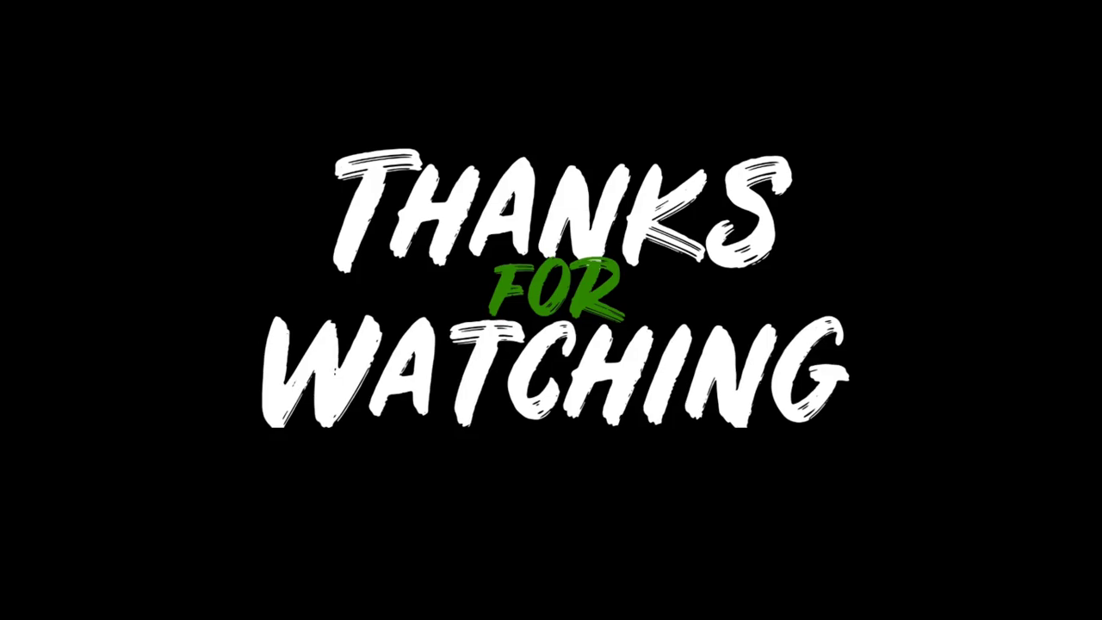